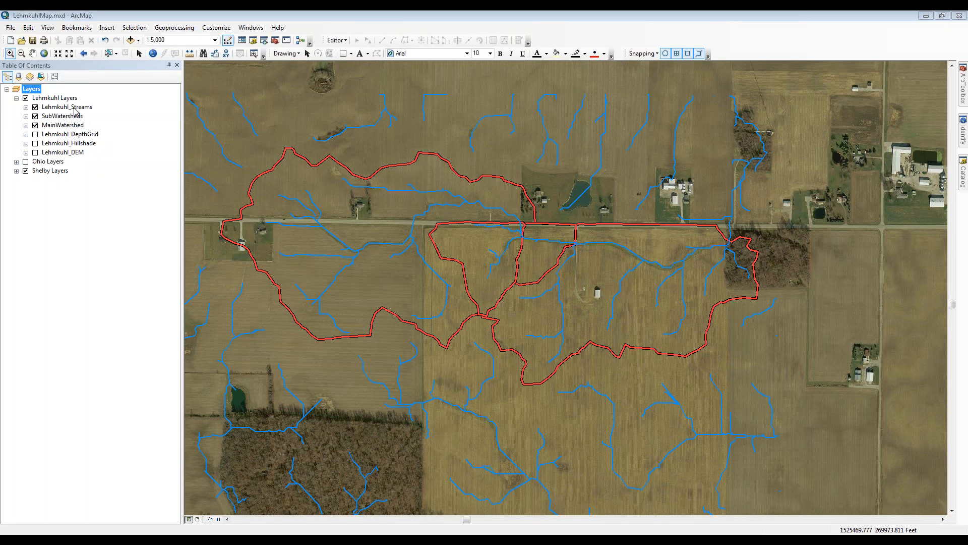
Set up a CAD export of Lehmkuhl_Streams, MainWatershed and SubWatersheds, with the existing LehmkuhlWaterway.dwg in CAD_Integration as the output file
right_click(74, 109)
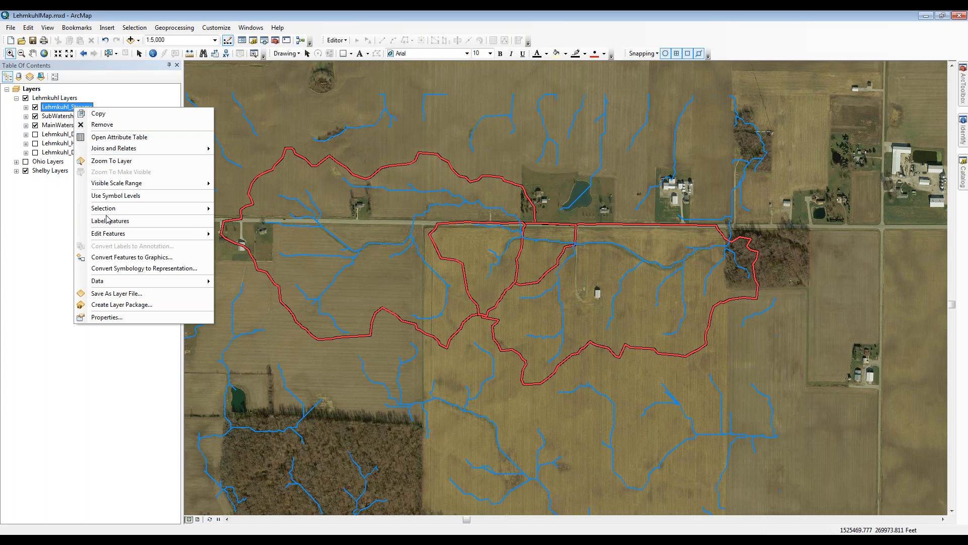
mouse_move(113, 286)
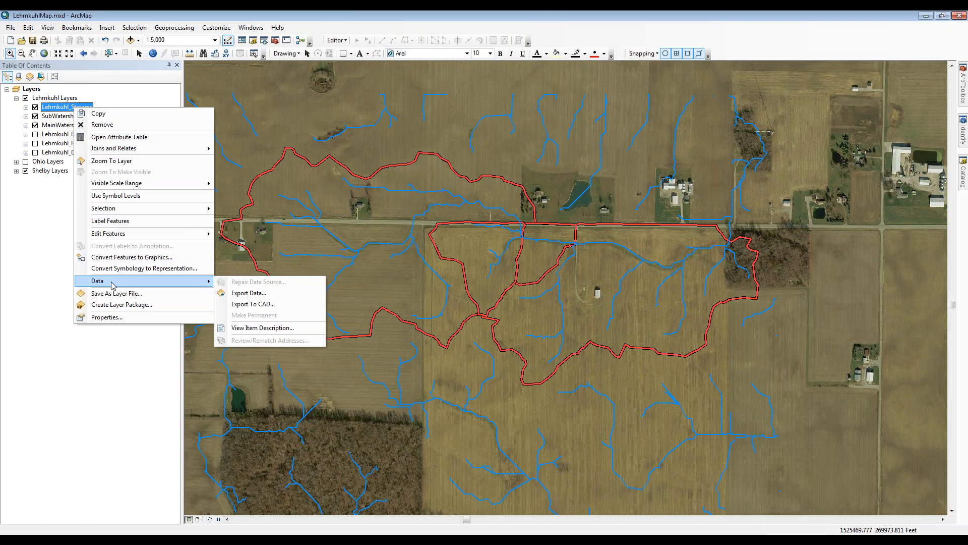
click(255, 304)
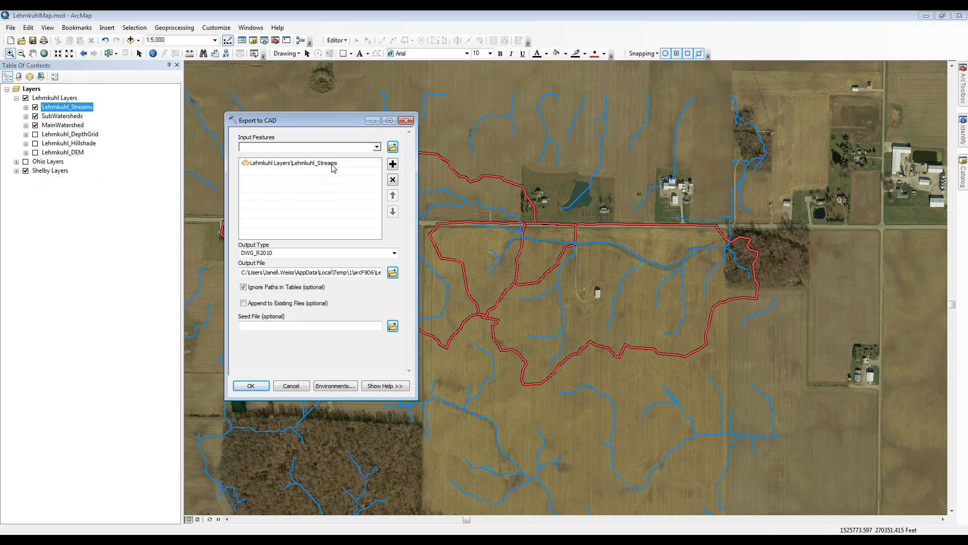
click(376, 147)
drag(383, 190, 383, 164)
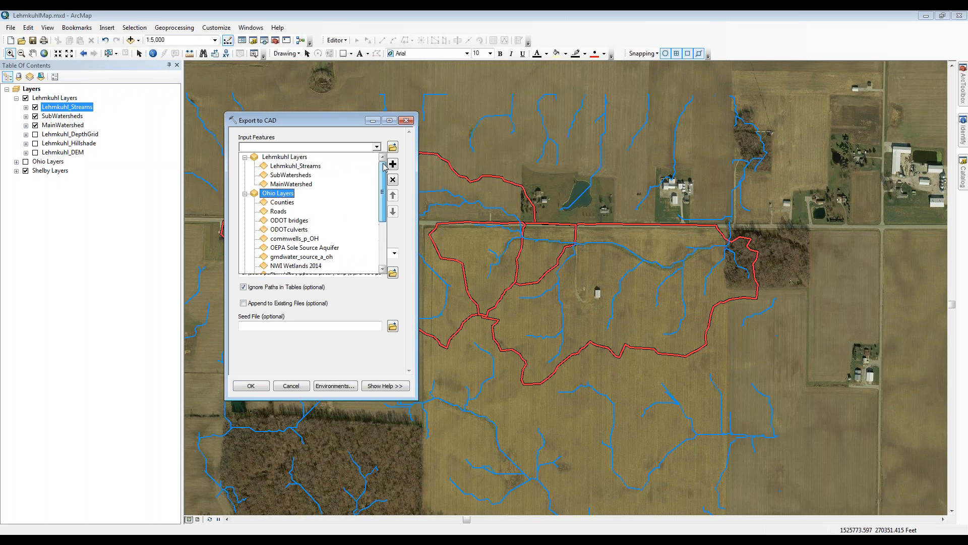
click(301, 176)
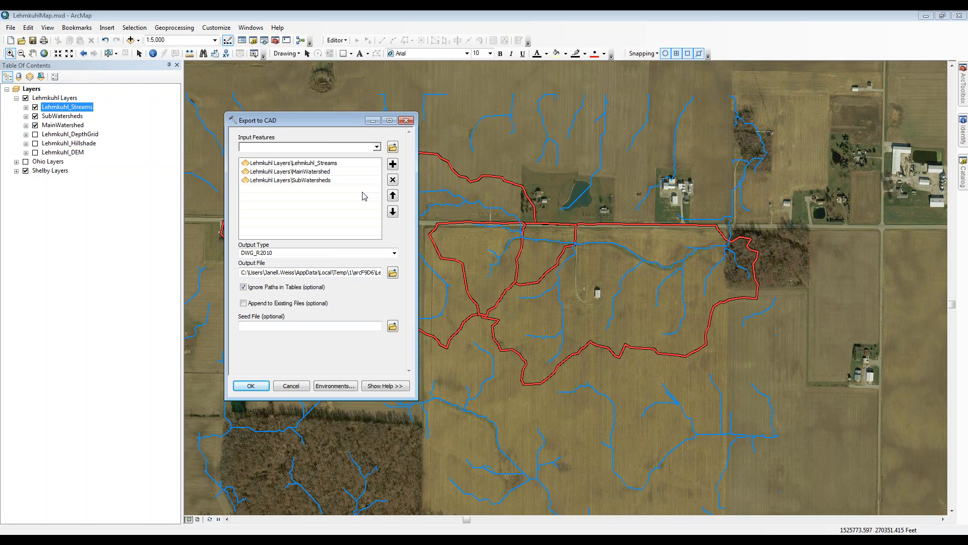
click(392, 274)
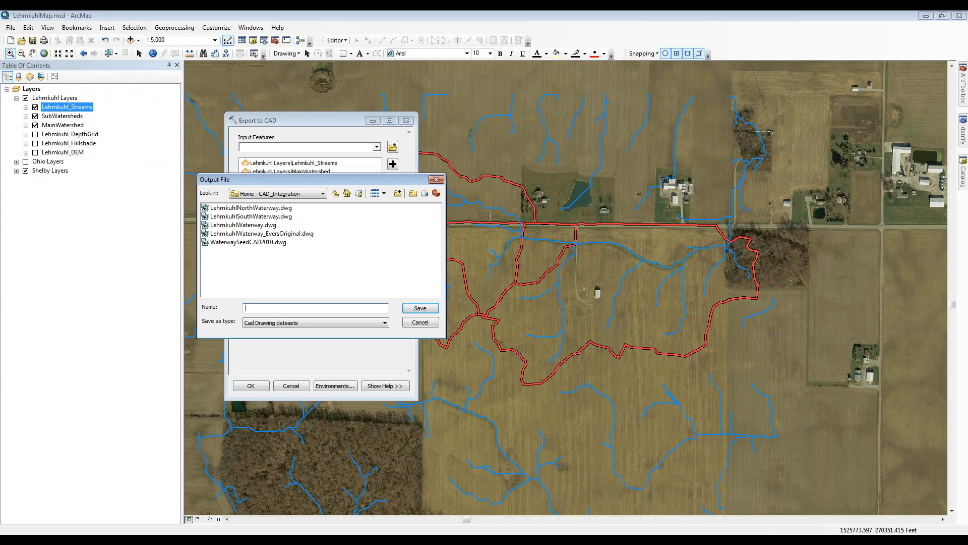
double_click(257, 225)
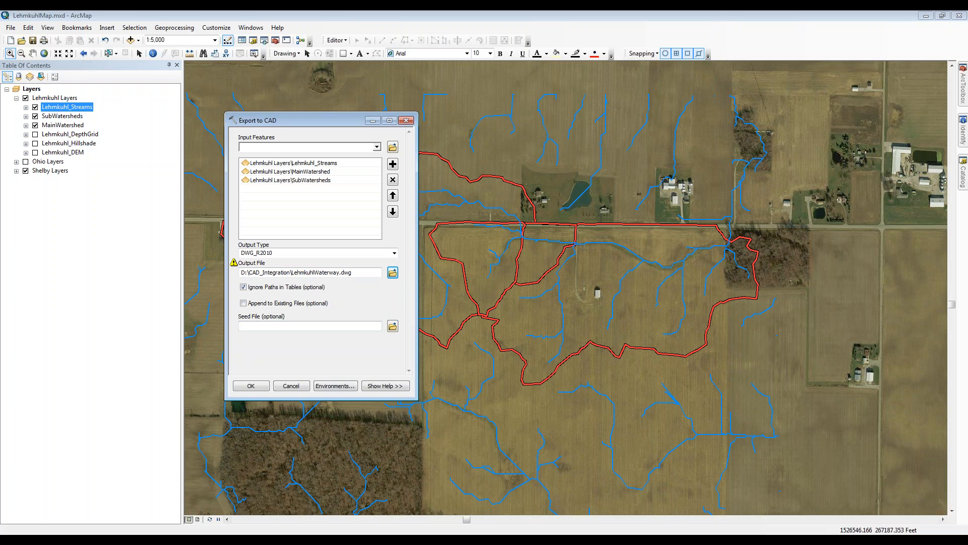
Switch to AutoCAD Civil 3D and open LehmkuhlWaterway.dwg from the CAD_Integration folder
click(263, 541)
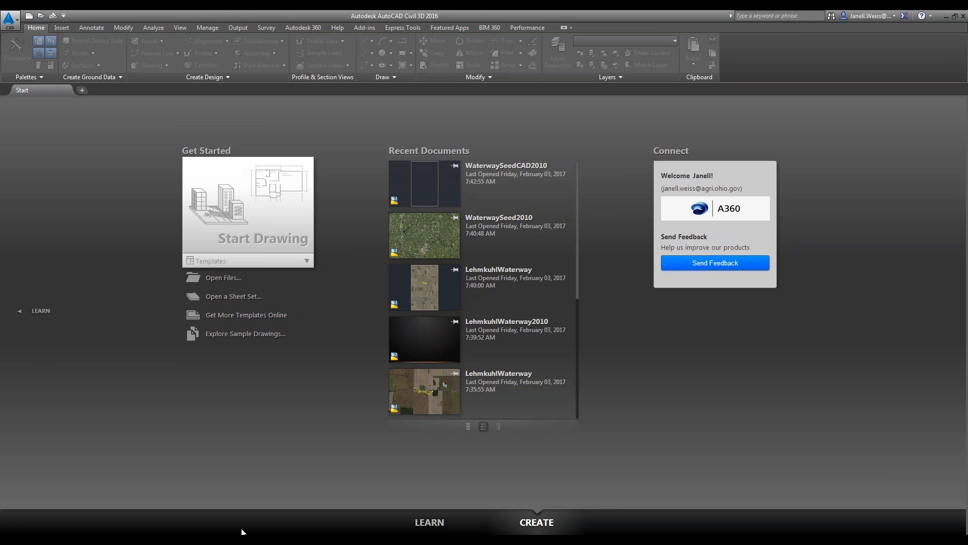
click(44, 541)
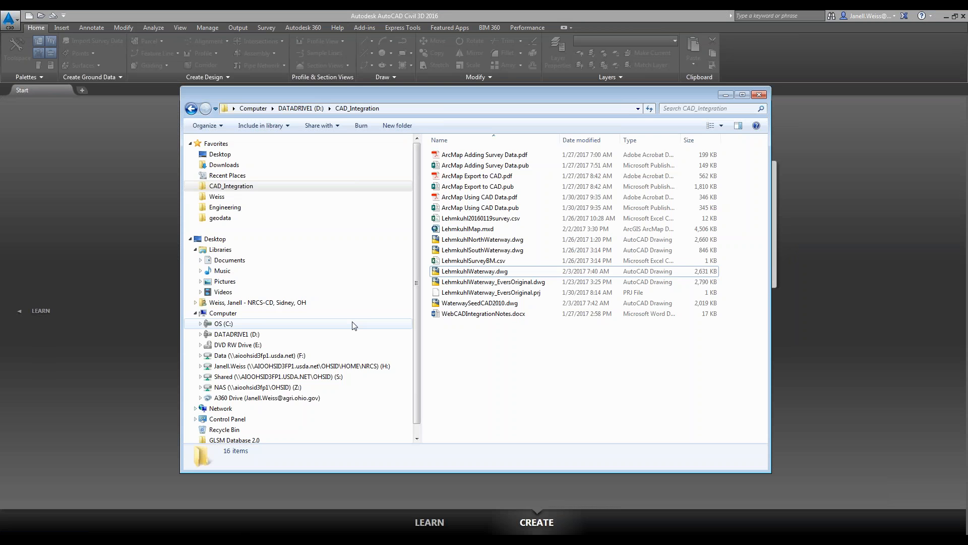
double_click(553, 271)
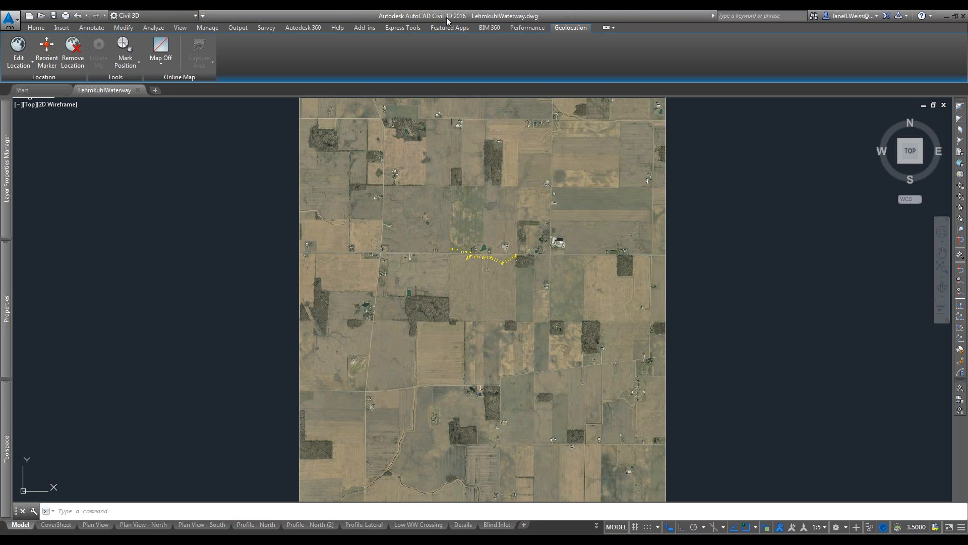
Save the drawing in AutoCAD 2010/LT2010 Drawing format under the same name, replacing the existing LehmkuhlWaterway.dwg
click(10, 18)
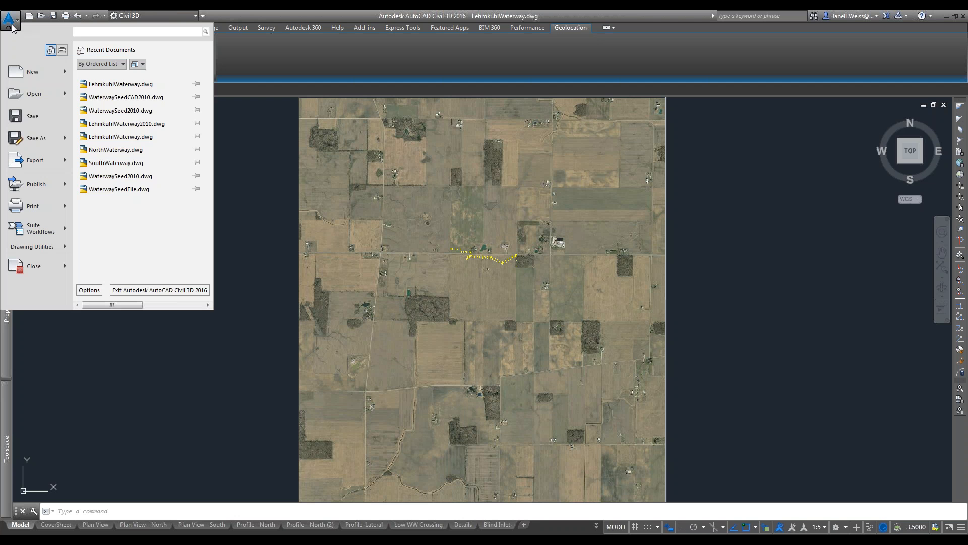
click(32, 136)
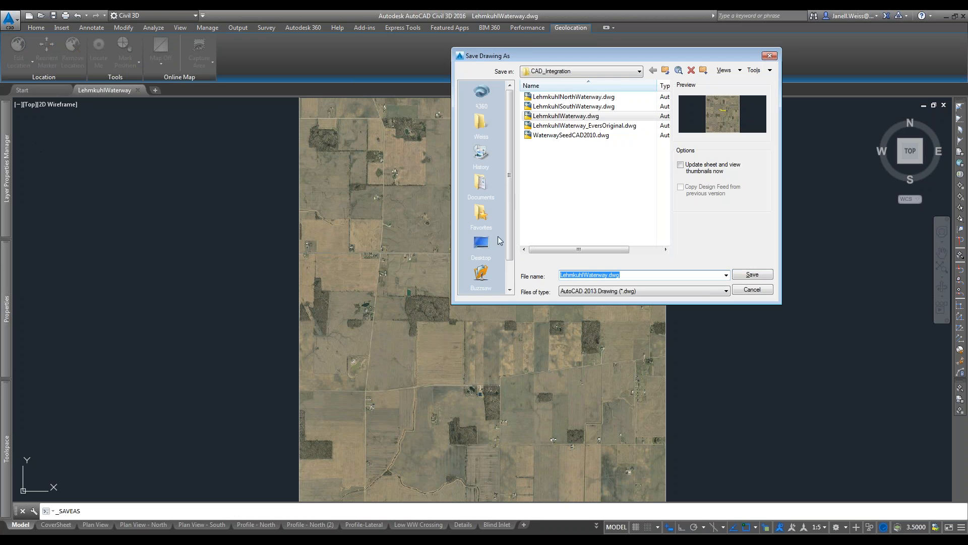
click(591, 293)
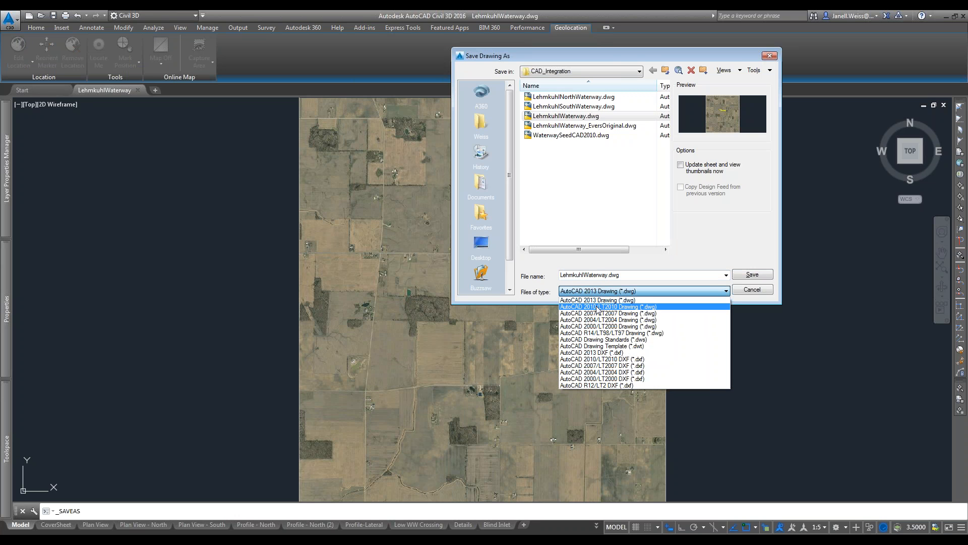
click(596, 306)
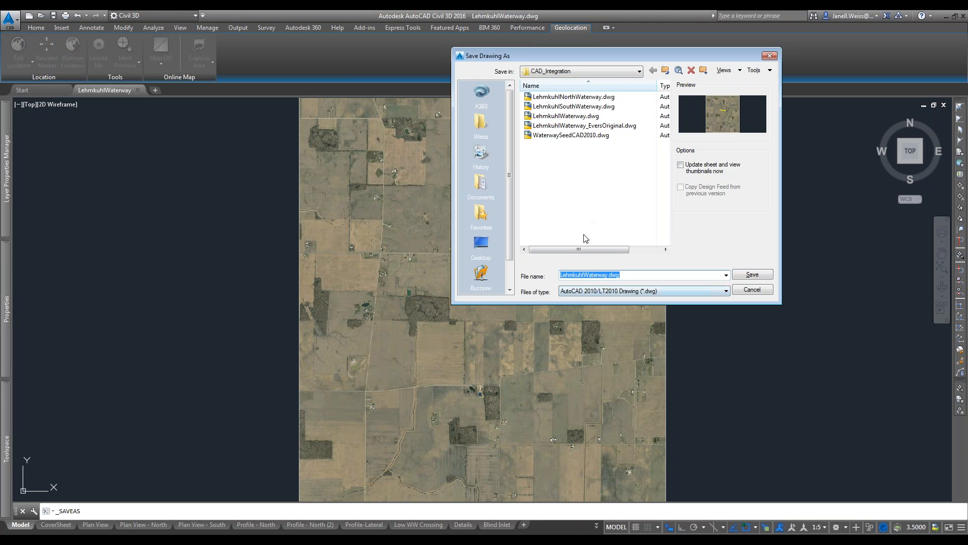
click(752, 274)
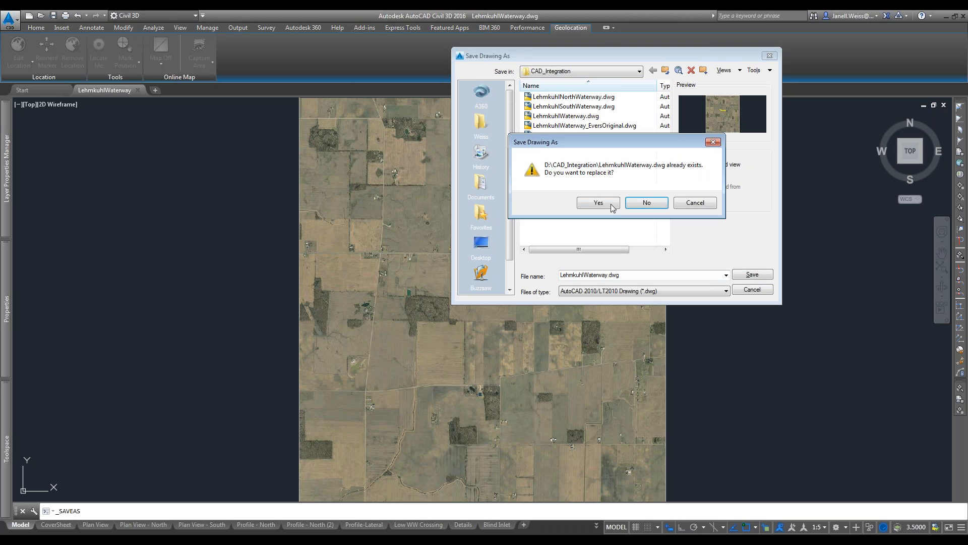
click(608, 203)
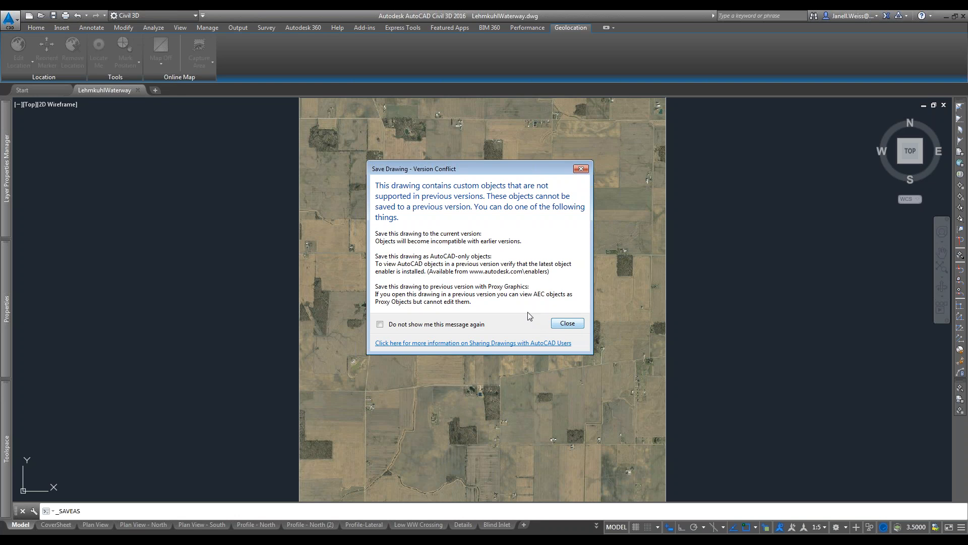
click(568, 323)
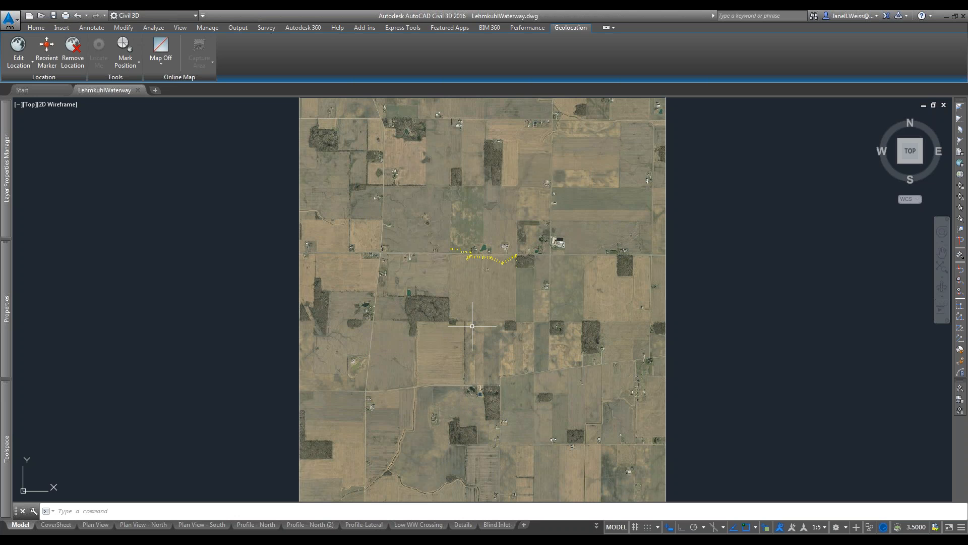
Return to the ArcMap export dialog and set LehmkuhlWaterway.dwg as the seed file, closing that drawing in Civil 3D before adding it
mouse_move(201, 540)
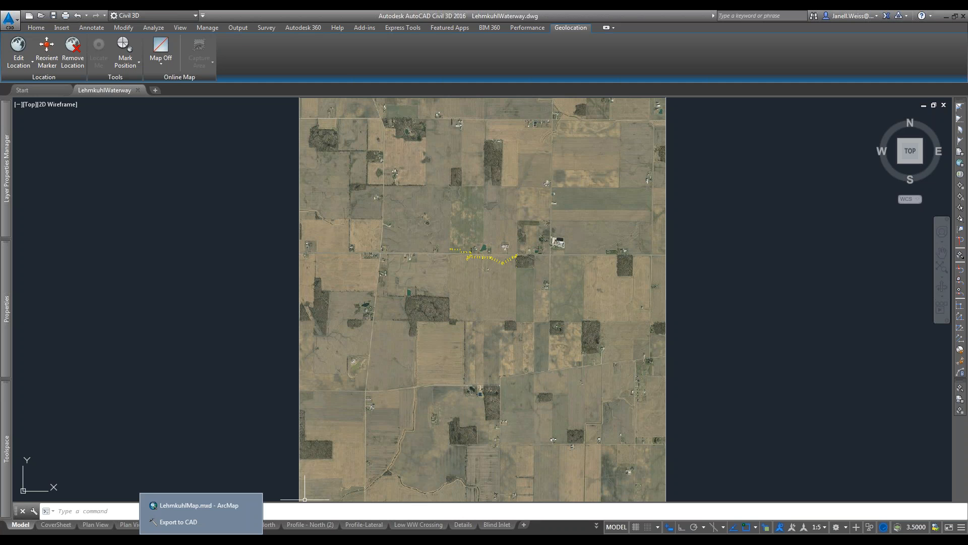
click(186, 503)
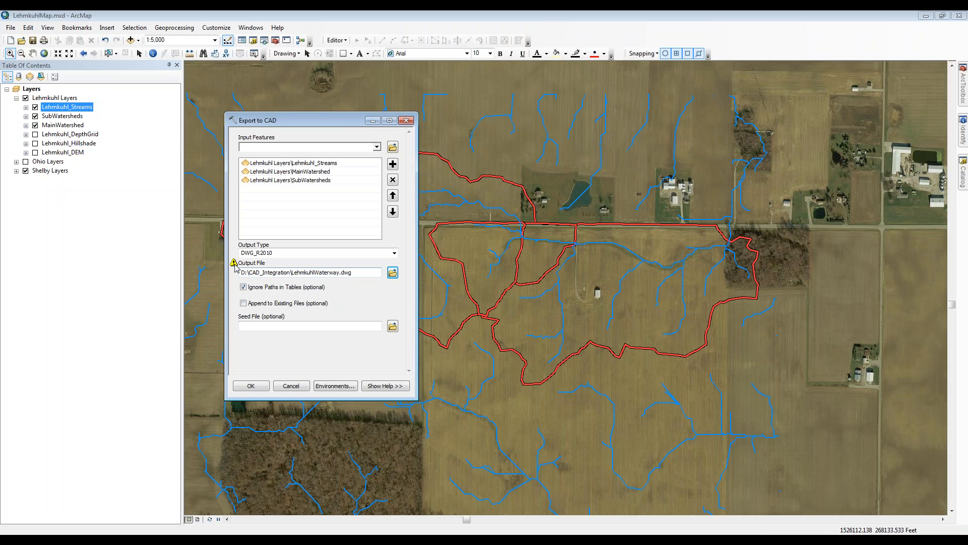
mouse_move(234, 264)
click(394, 324)
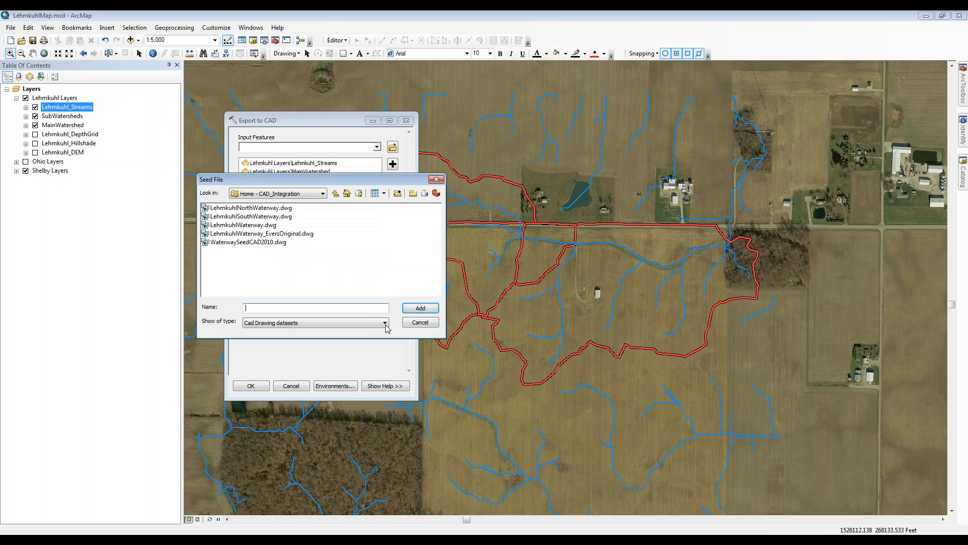
click(255, 227)
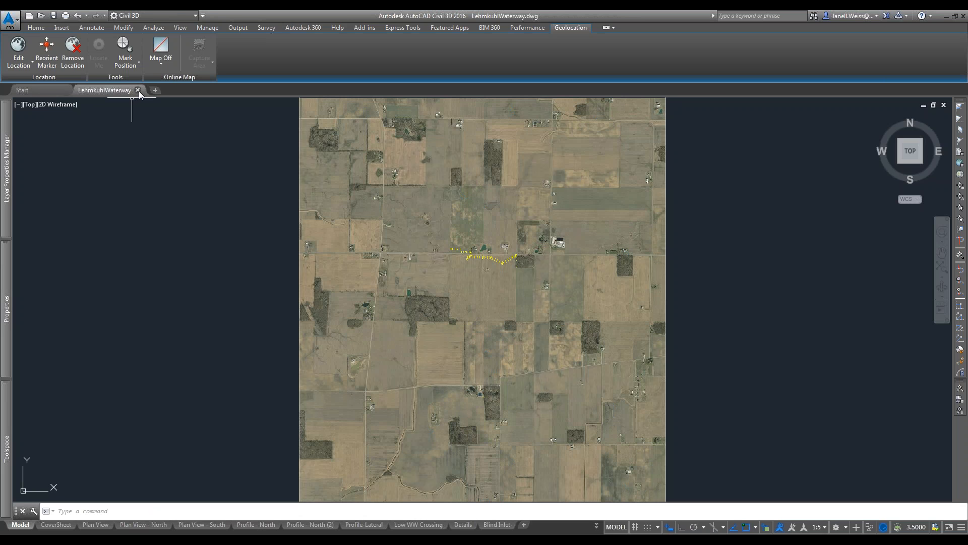
click(137, 90)
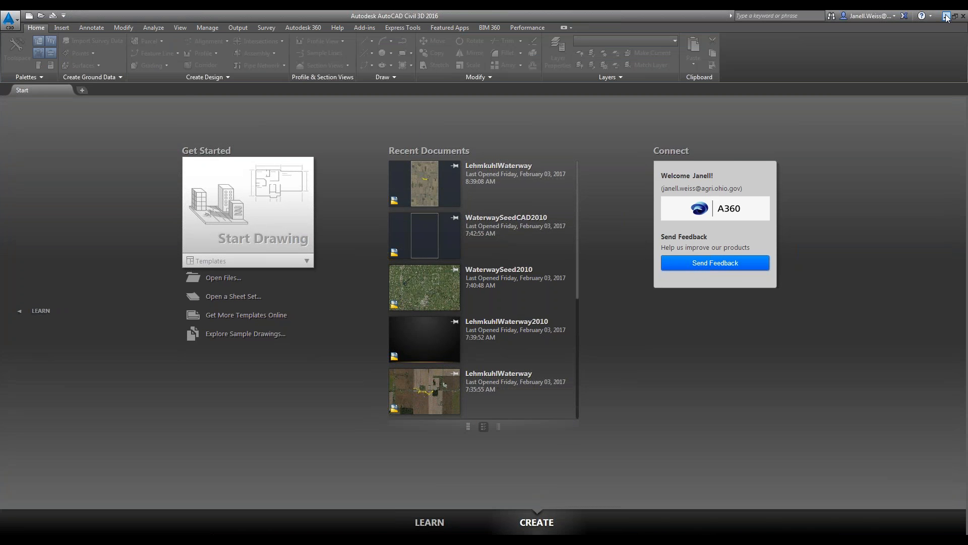
click(946, 17)
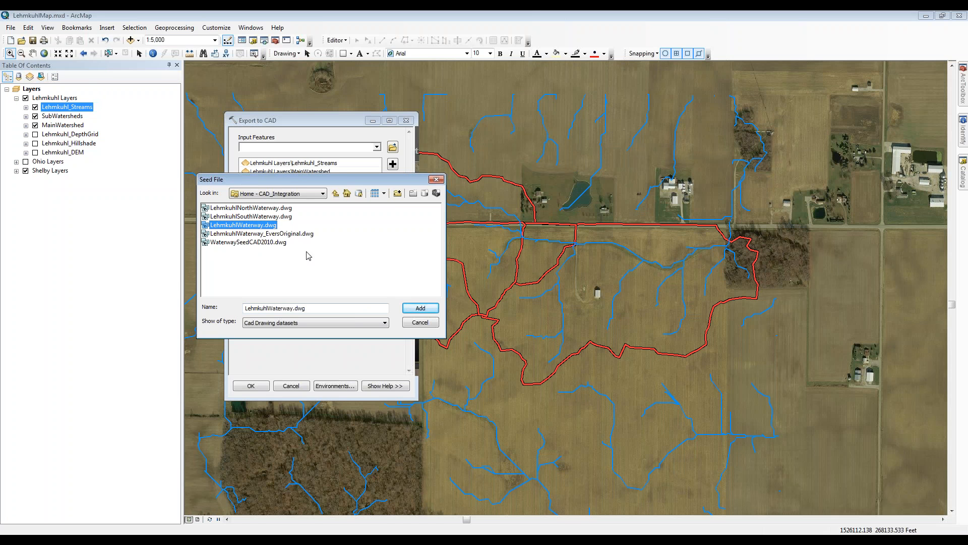
click(423, 307)
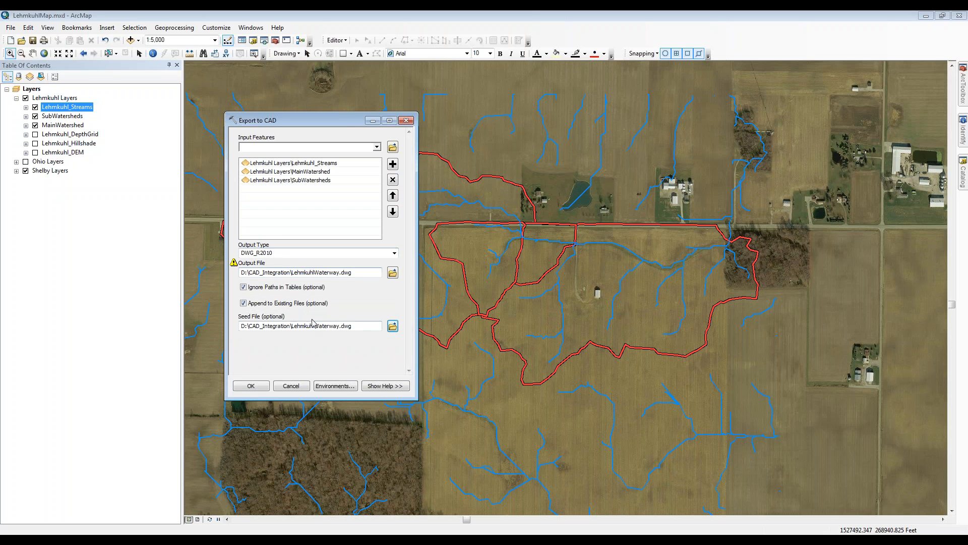
Run the CAD export and collapse the added LehmkuhlWaterway group in the layer list
click(251, 386)
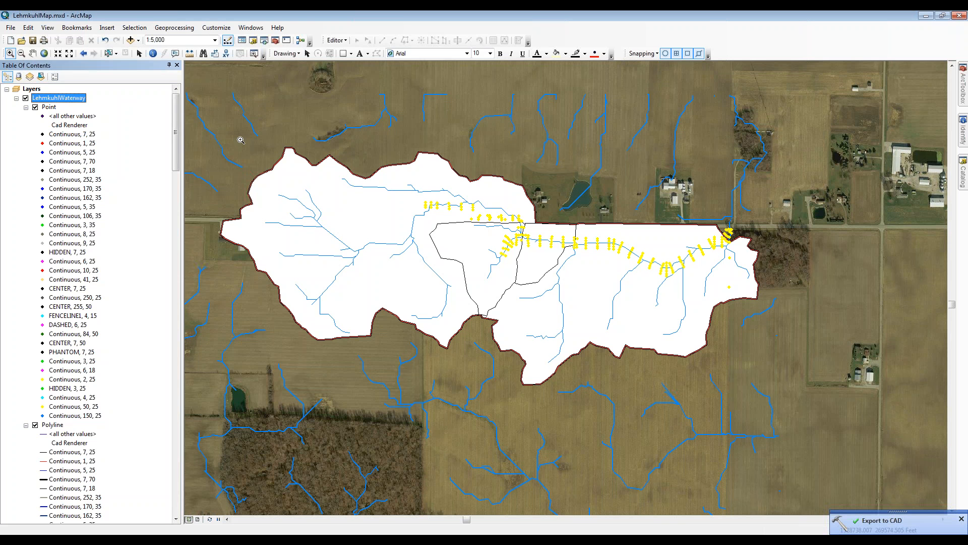
click(17, 99)
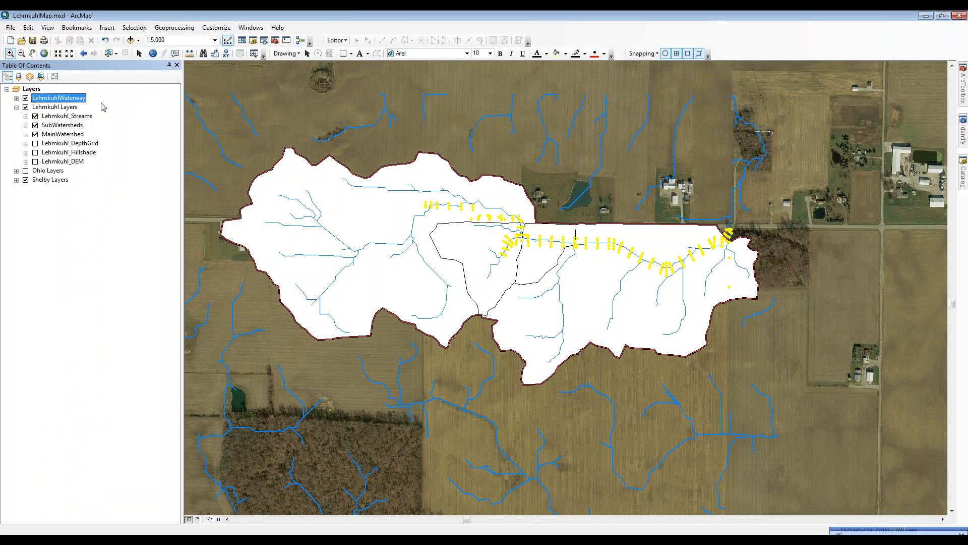
Open the exported LehmkuhlWaterway.dwg from the CAD_Integration folder in AutoCAD Civil 3D, accepting the foreign DWG file
click(46, 527)
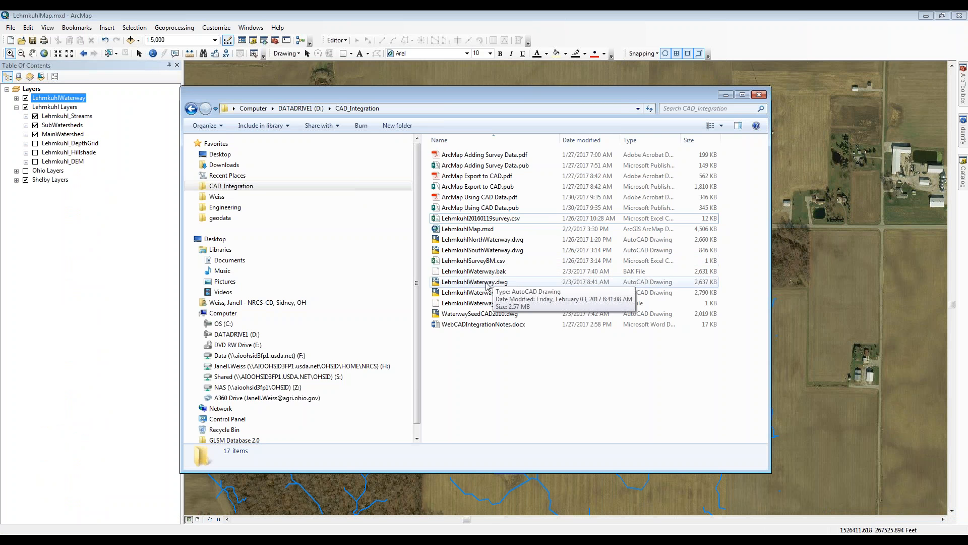
click(484, 281)
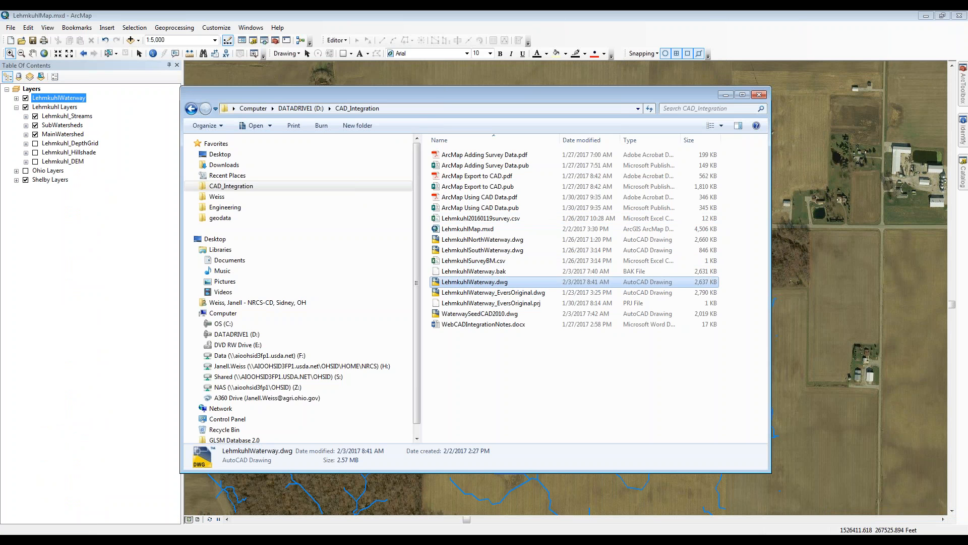
click(726, 95)
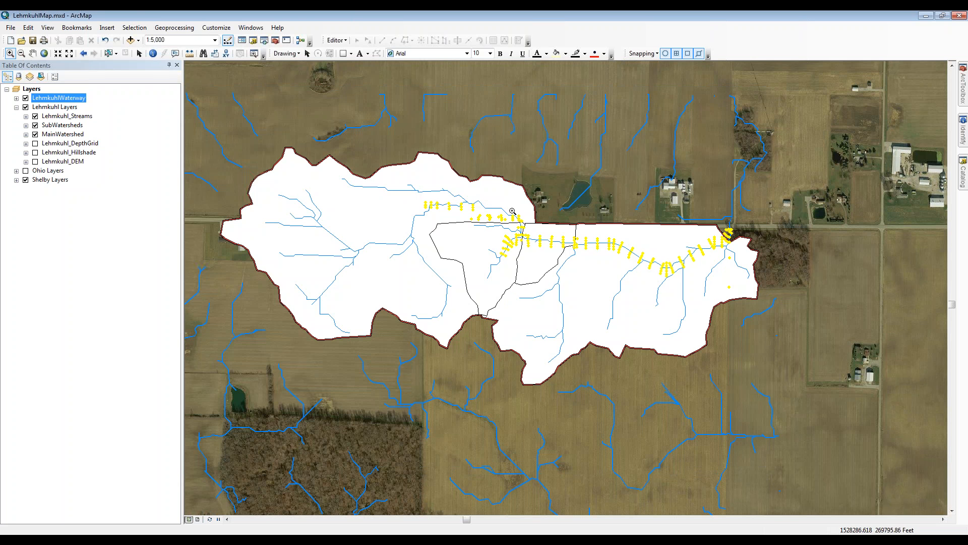
key(alt+Tab)
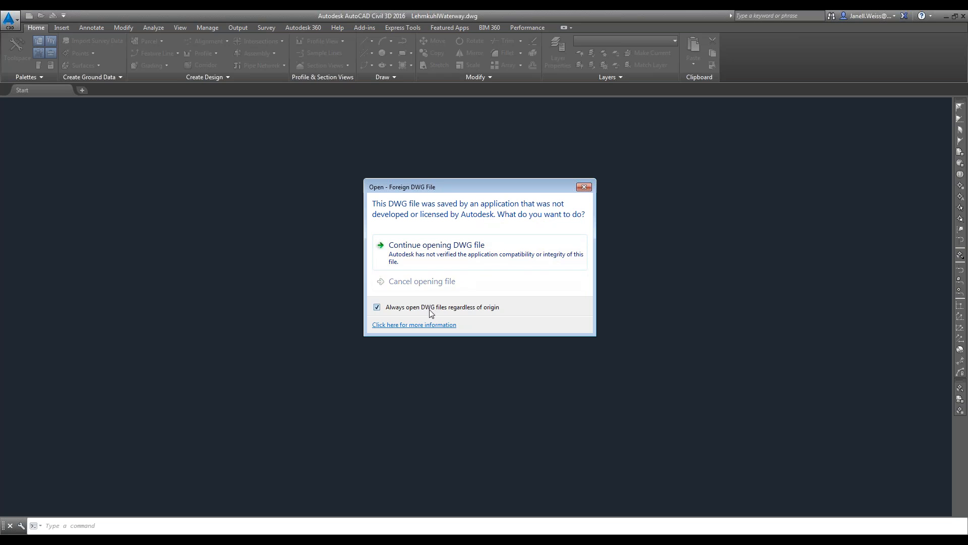
click(443, 250)
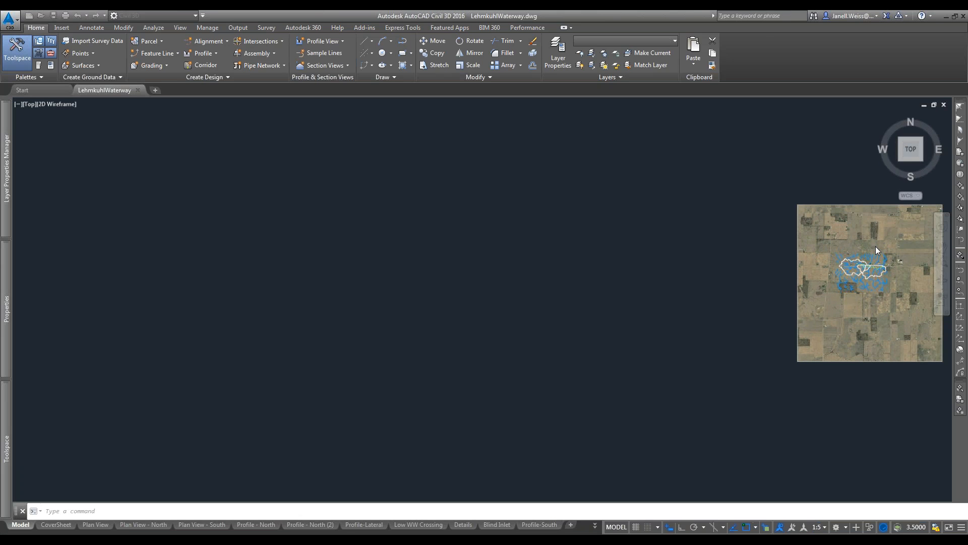
Examine the exported streams and watershed boundaries against the aerial imagery in the drawing, and return to ArcMap
drag(883, 262, 552, 260)
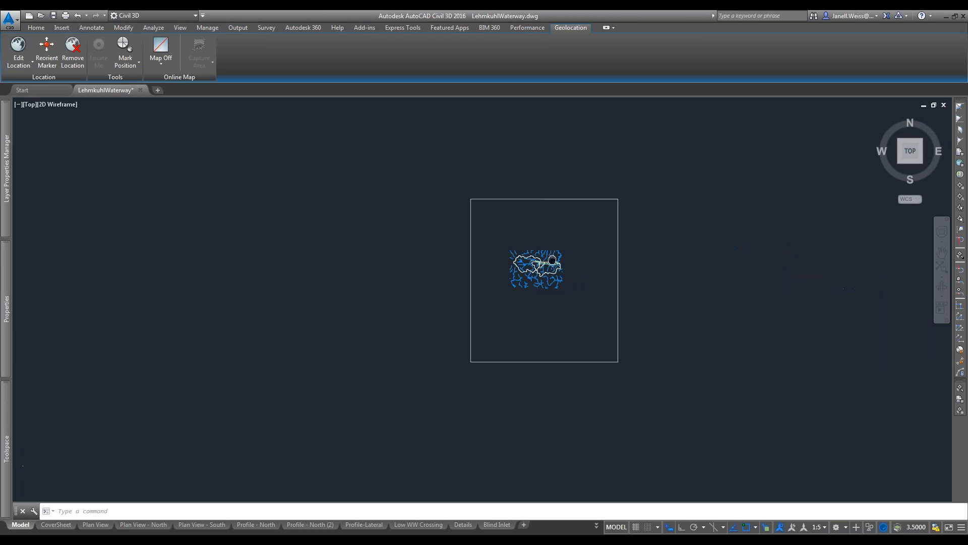
scroll(552, 267, up, 4)
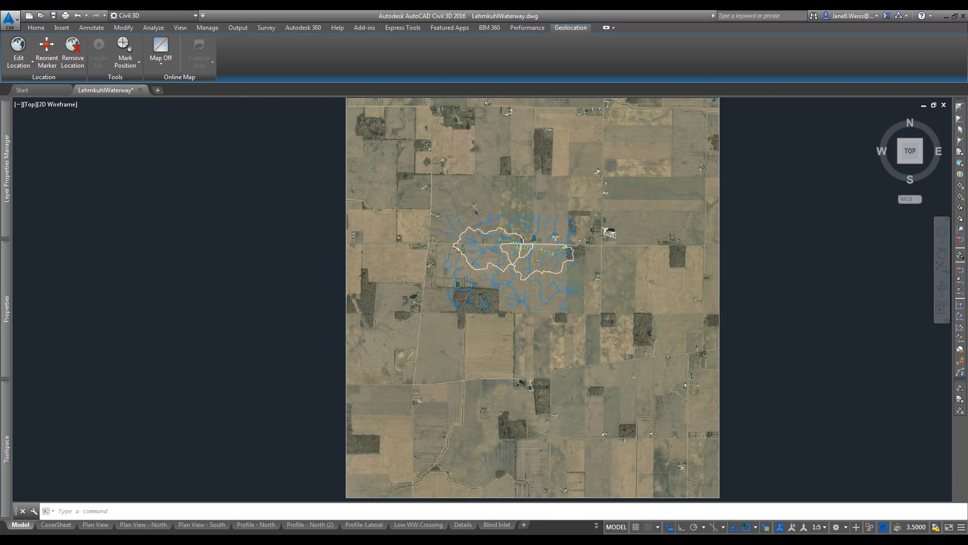
scroll(551, 272, up, 4)
drag(551, 273, 555, 316)
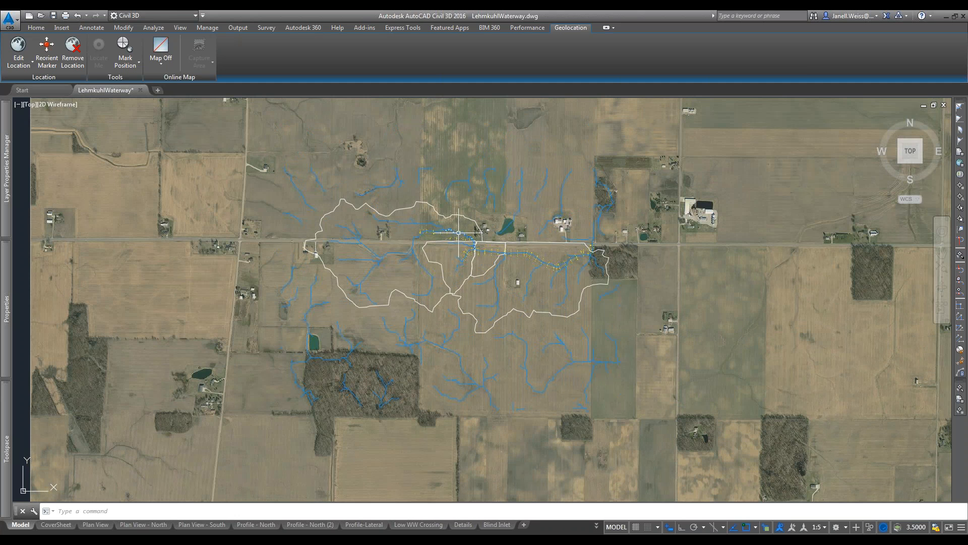
click(946, 18)
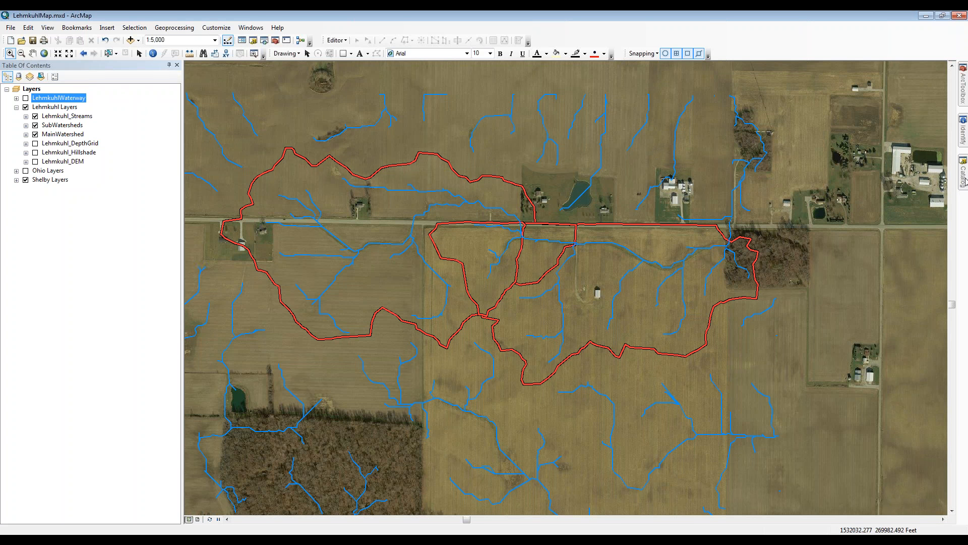
Keep the Catalog window docked and open the spatial reference of LehmkuhlNorthWaterway.dwg for editing from its properties
mouse_move(964, 182)
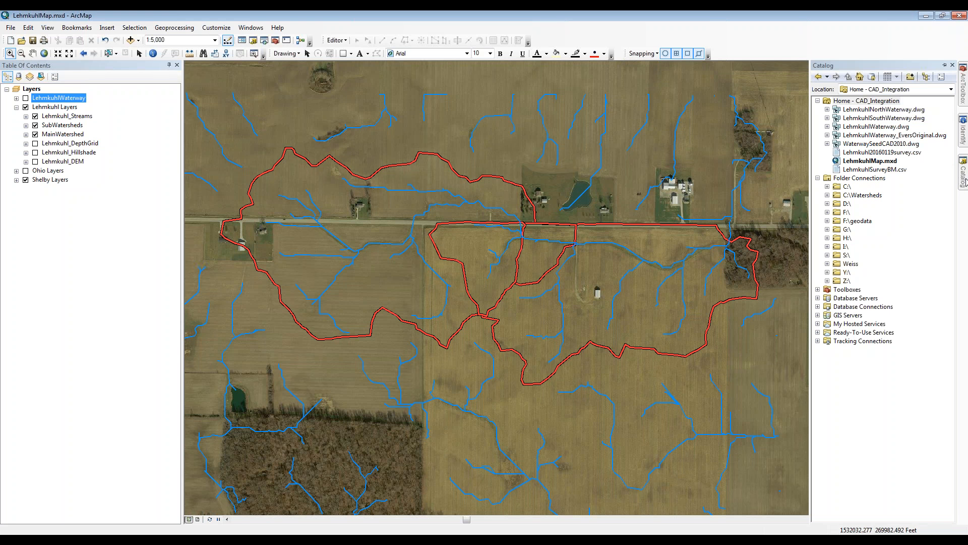
click(944, 65)
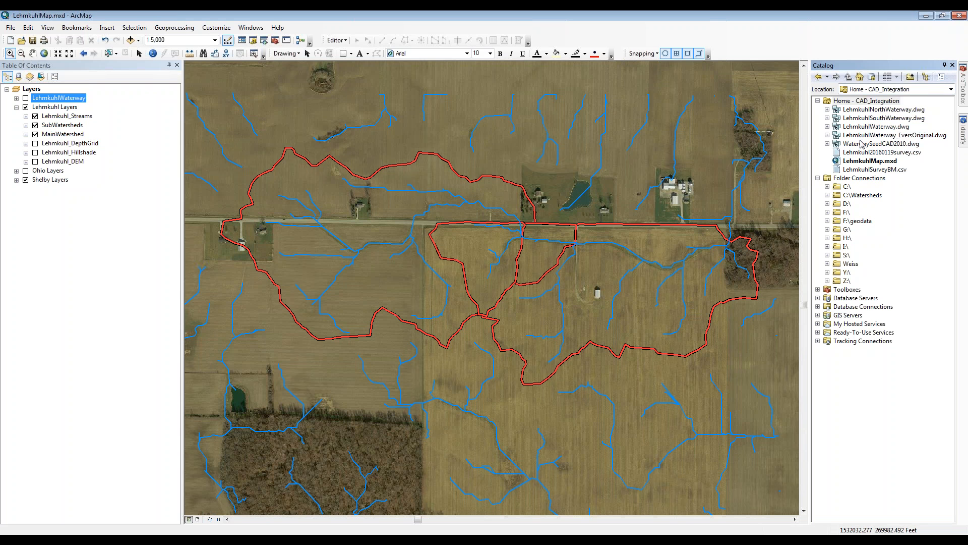
click(869, 111)
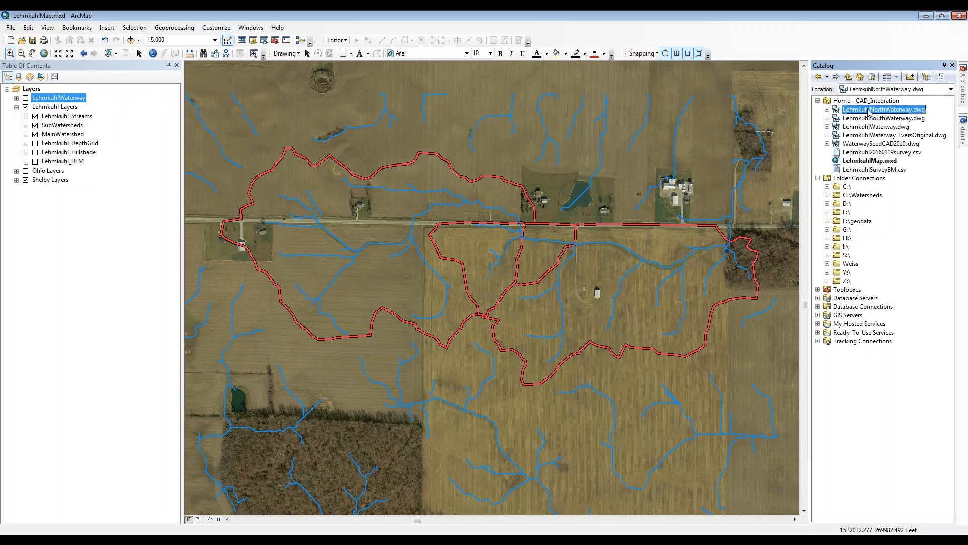
right_click(867, 112)
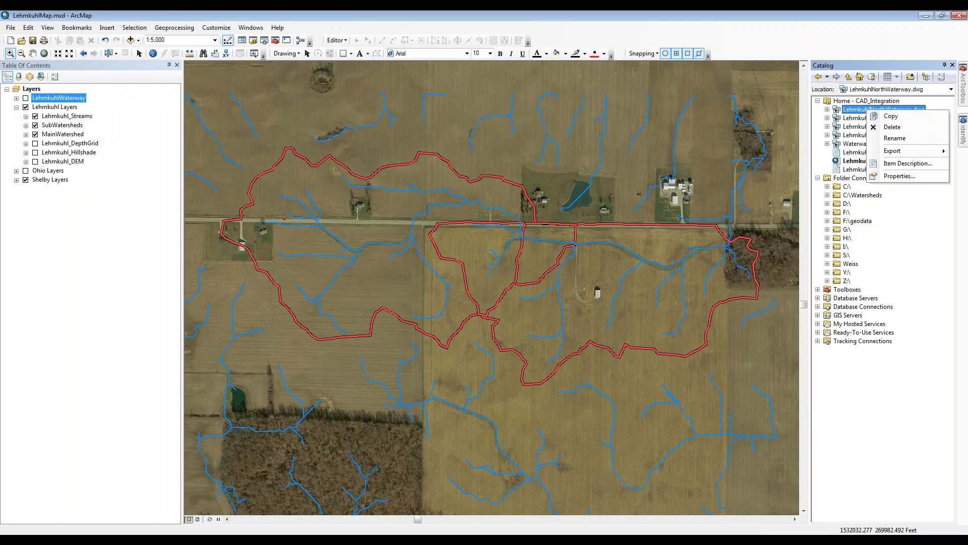
click(903, 177)
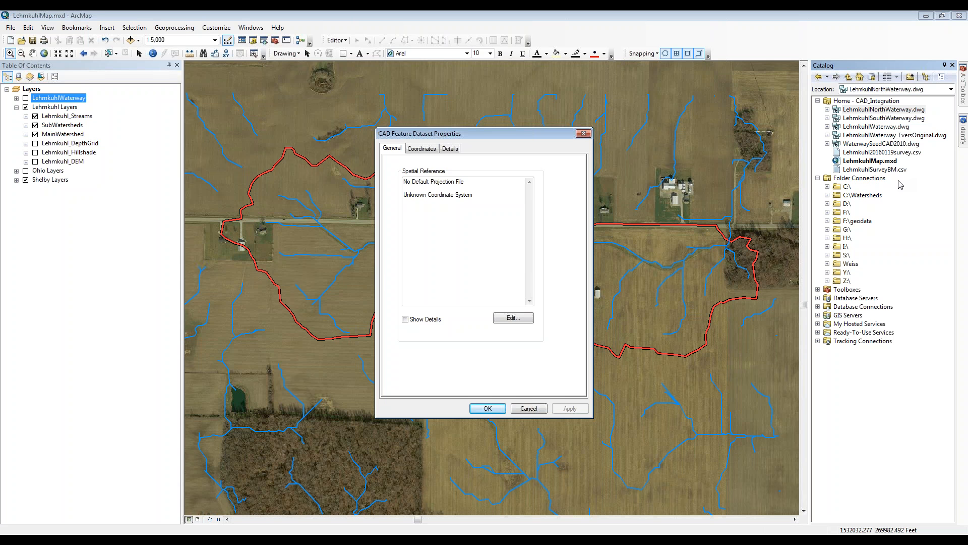
click(512, 318)
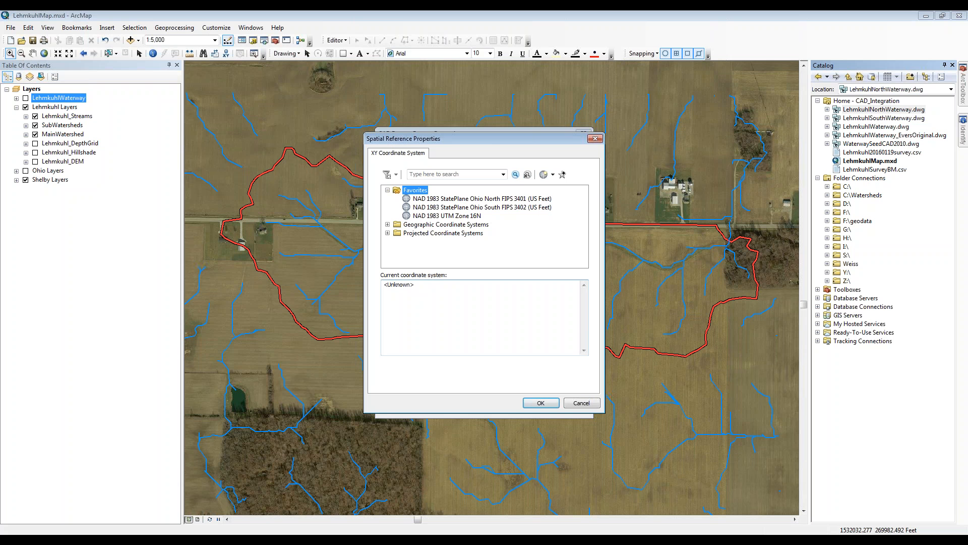
Browse the projected State Plane NAD 1983 (US Feet) systems, selecting Ohio North FIPS 3401 and trying Oregon North FIPS 3601
drag(489, 139, 488, 167)
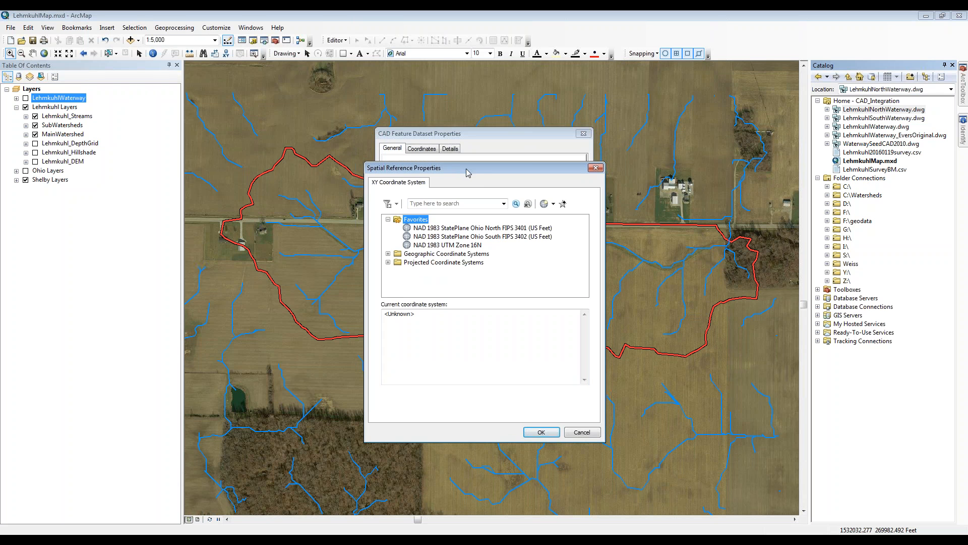
mouse_move(468, 173)
mouse_down()
mouse_move(787, 242)
mouse_move(579, 172)
mouse_move(479, 159)
mouse_up()
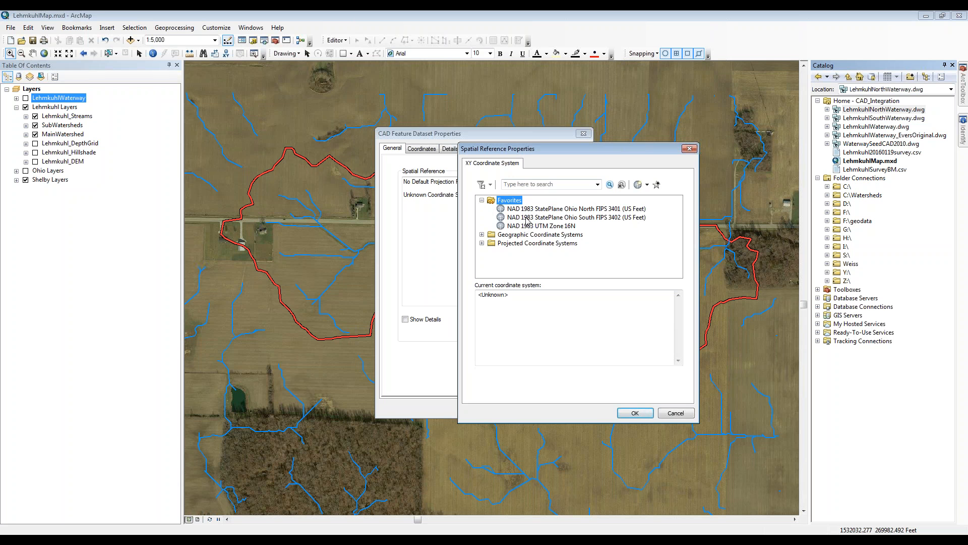
click(482, 243)
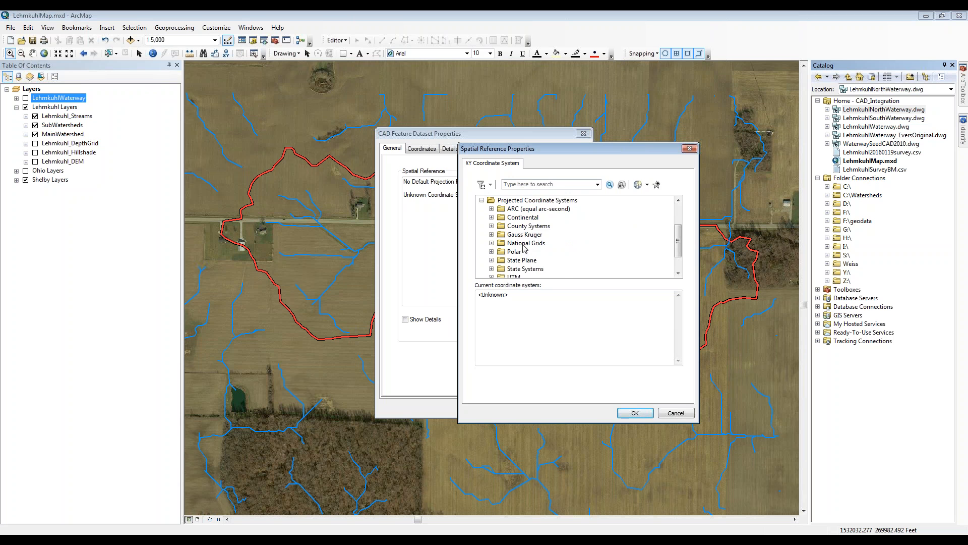
scroll(523, 247, down, 1)
click(492, 235)
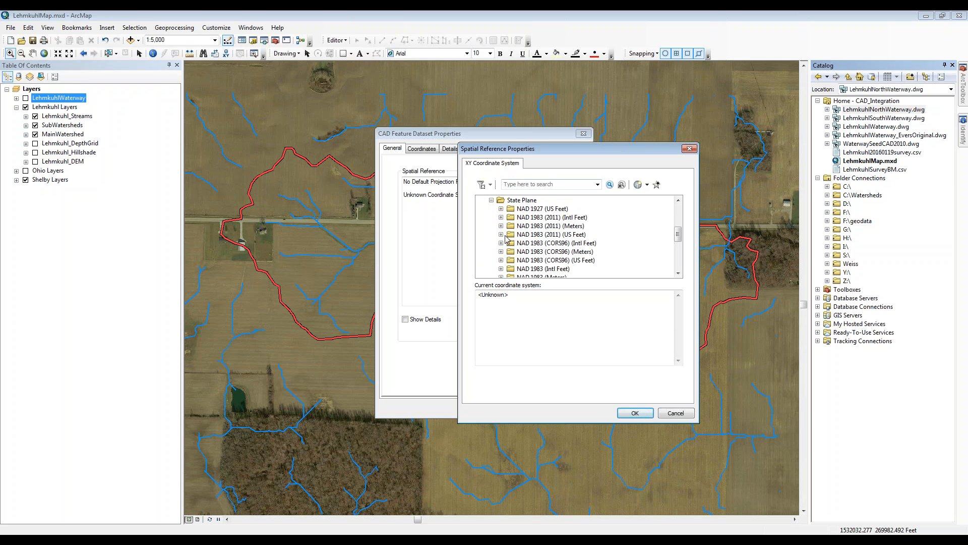
drag(679, 228, 678, 233)
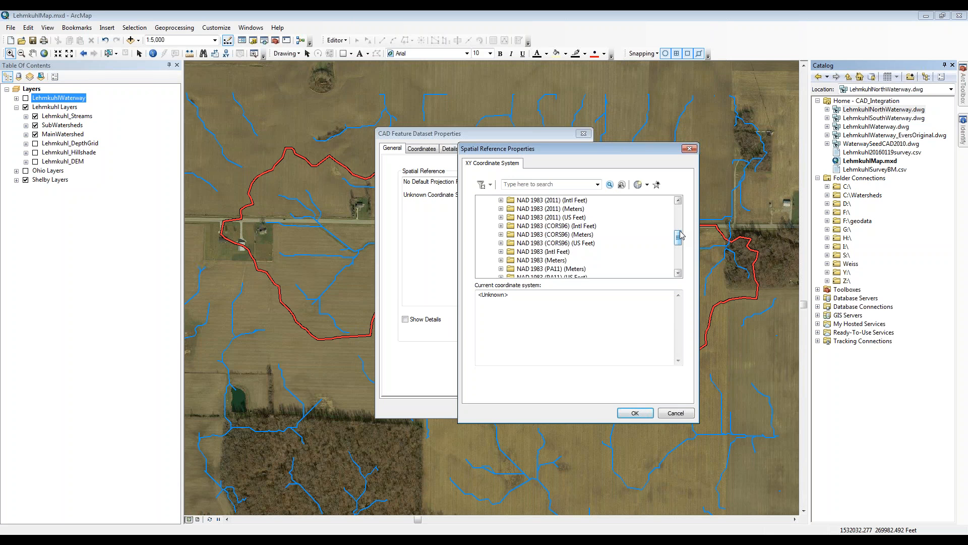
mouse_move(681, 234)
mouse_down()
mouse_move(679, 225)
mouse_move(679, 246)
mouse_up()
click(501, 260)
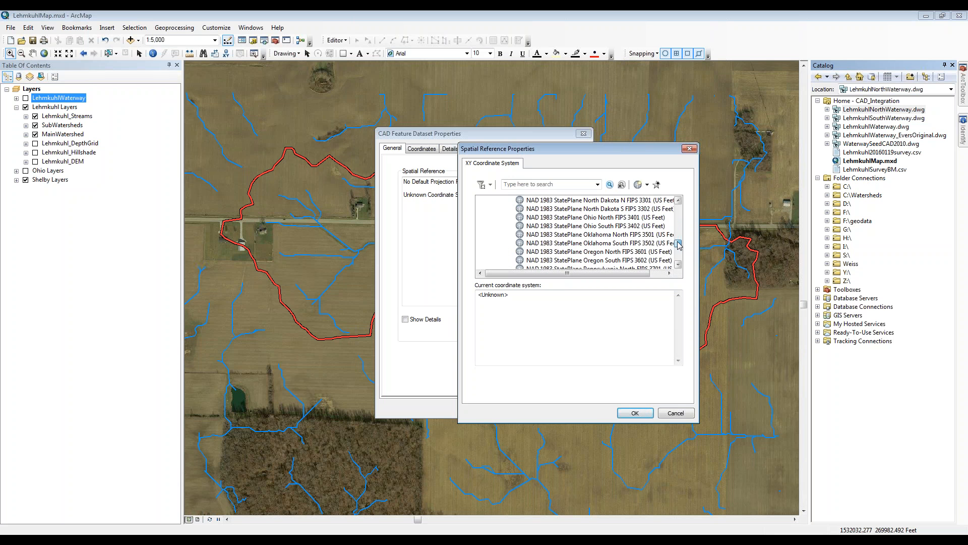
click(605, 217)
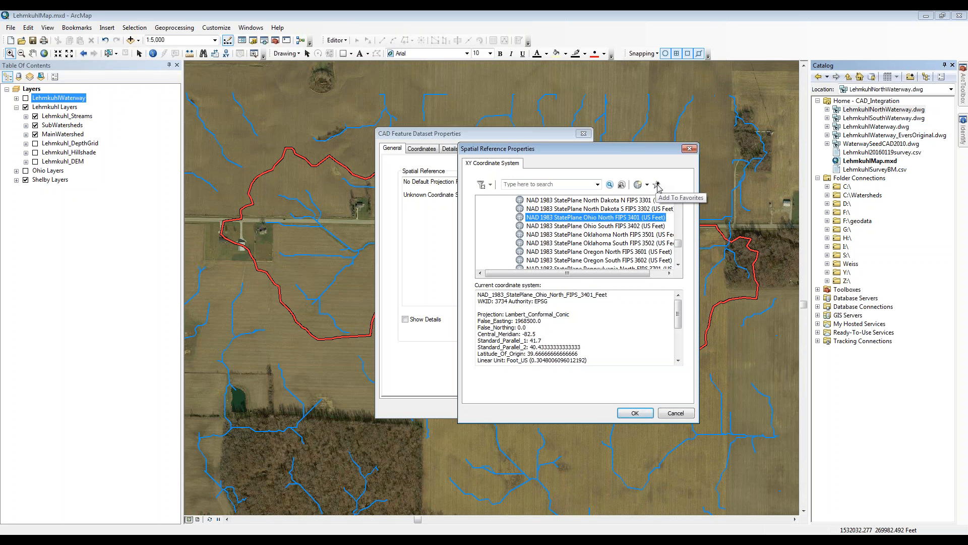
click(616, 252)
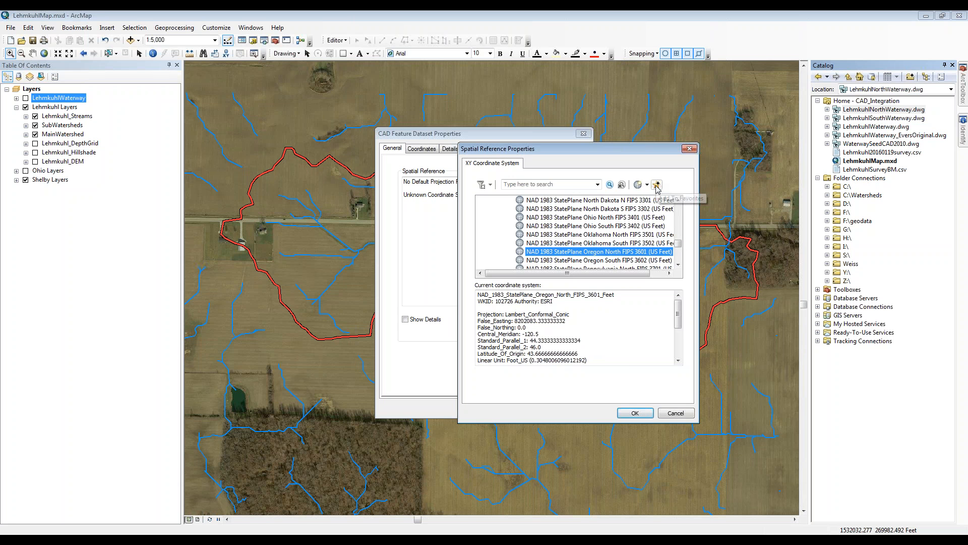
Assign the favorite NAD 1983 StatePlane Ohio North FIPS 3401 (US Feet) coordinate system to LehmkuhlNorthWaterway.dwg and accept its properties
scroll(602, 218, up, 15)
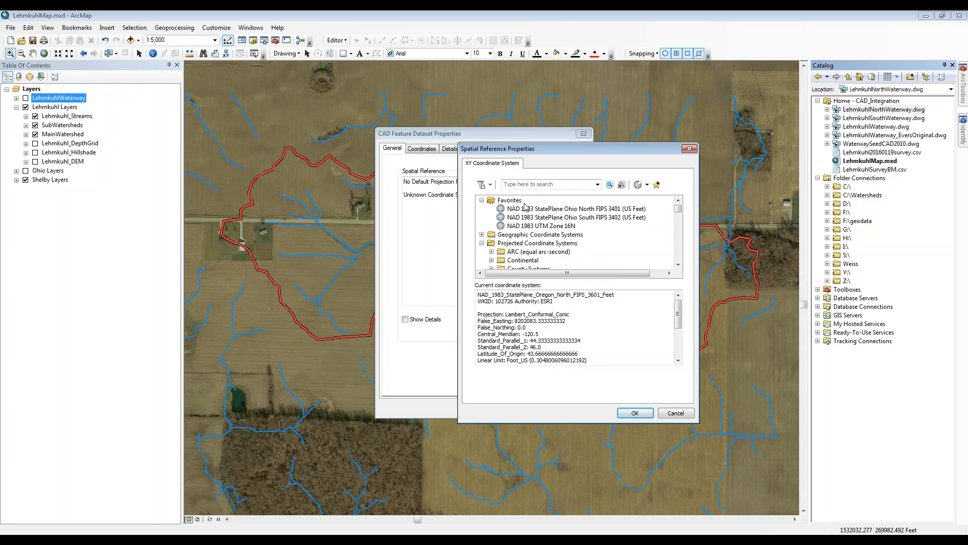
click(560, 217)
click(570, 210)
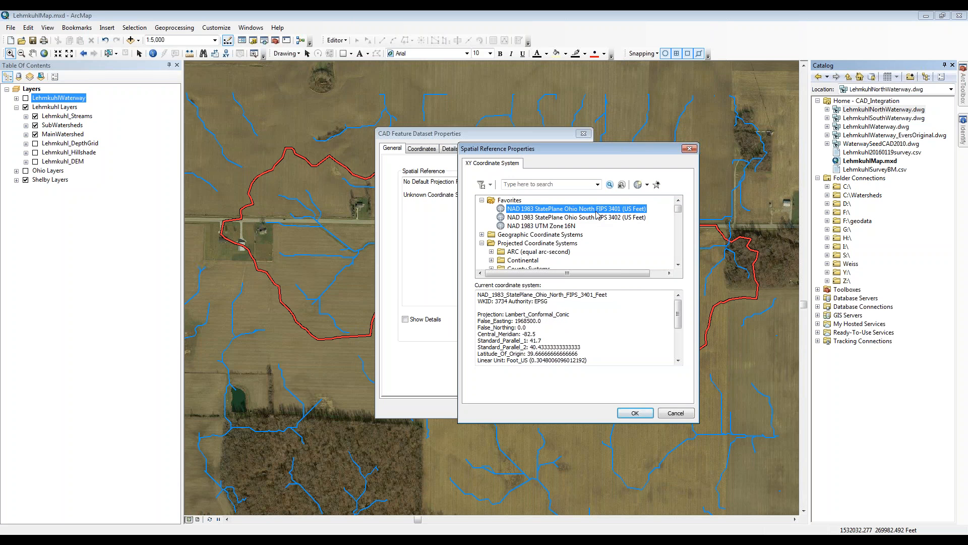
click(635, 413)
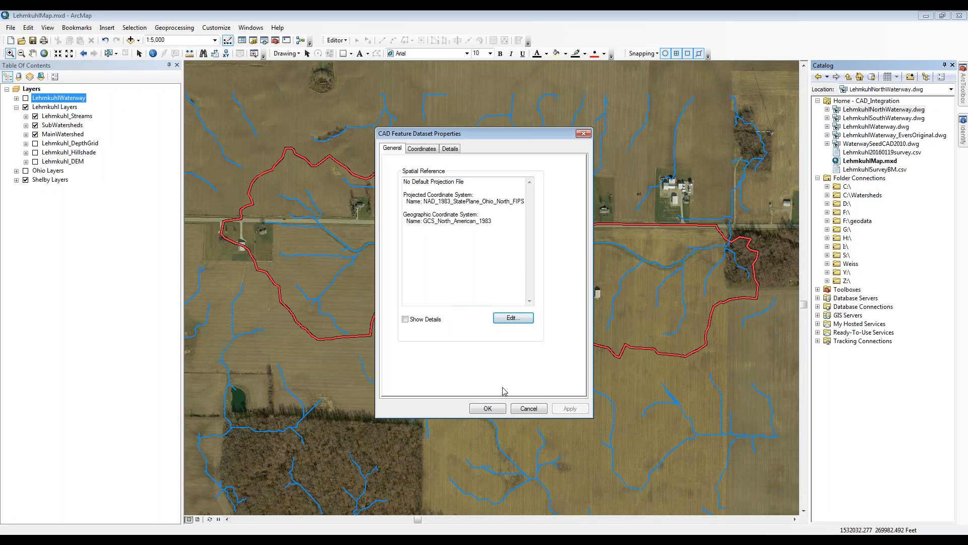
click(489, 409)
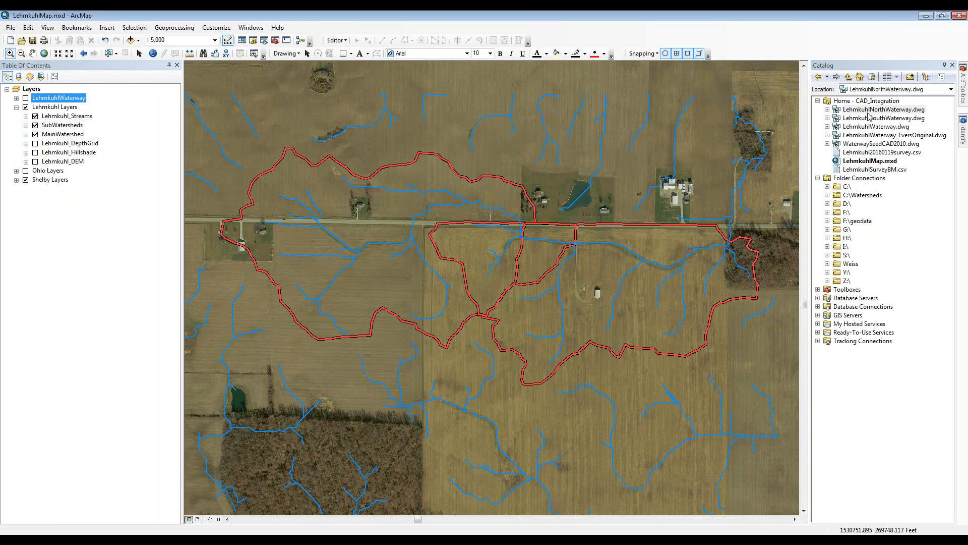
Refresh the CAD_Integration home folder in the Catalog and check for LehmkuhlNorthWaterway.prj in Windows Explorer
click(881, 102)
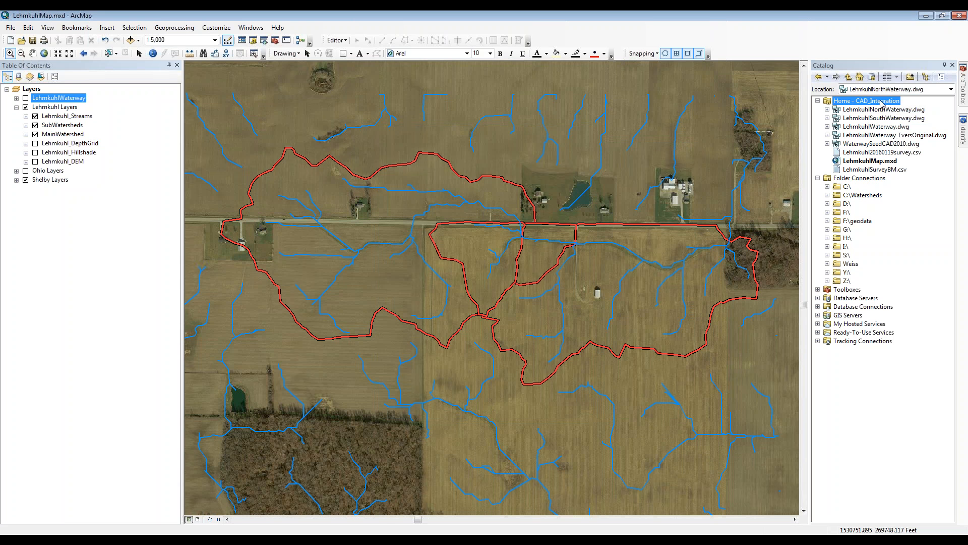
right_click(881, 101)
click(913, 151)
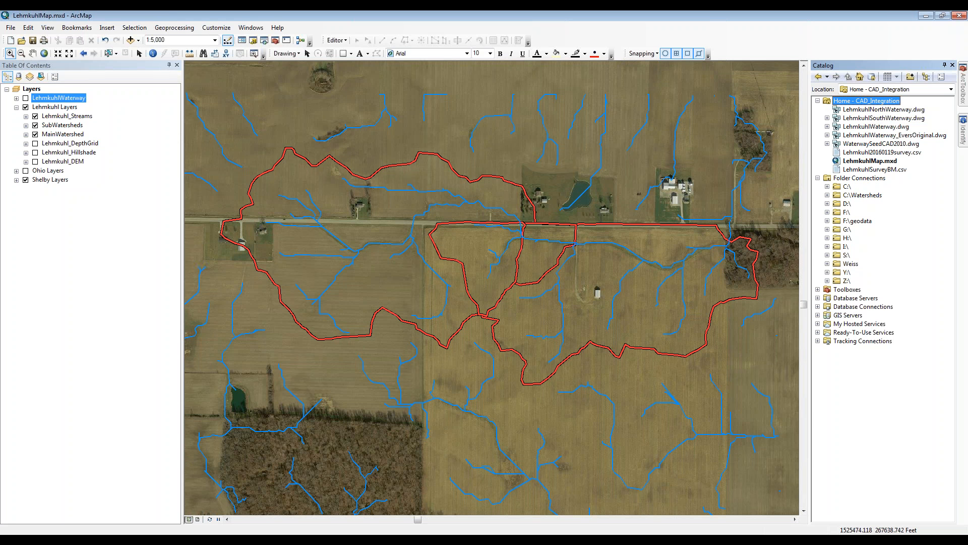
key(alt+Tab)
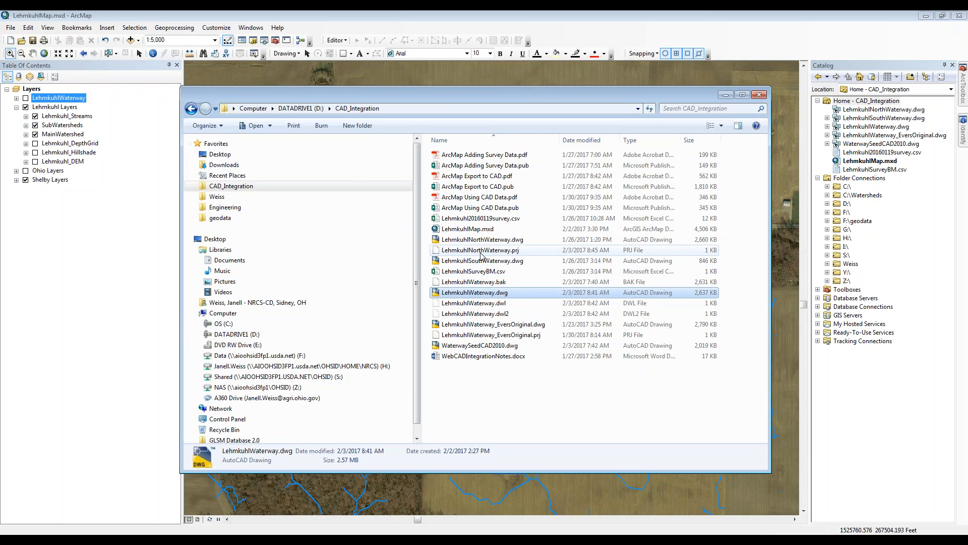
click(480, 250)
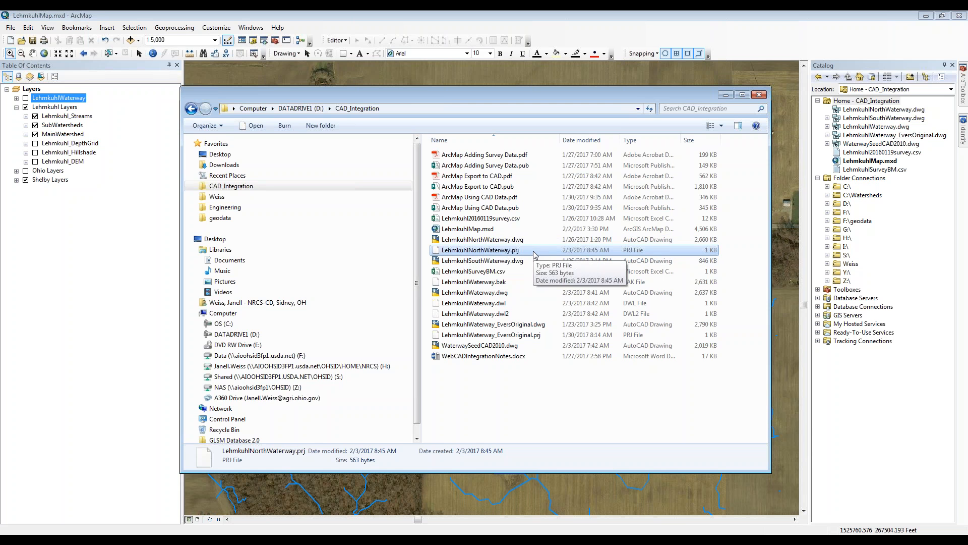
click(725, 95)
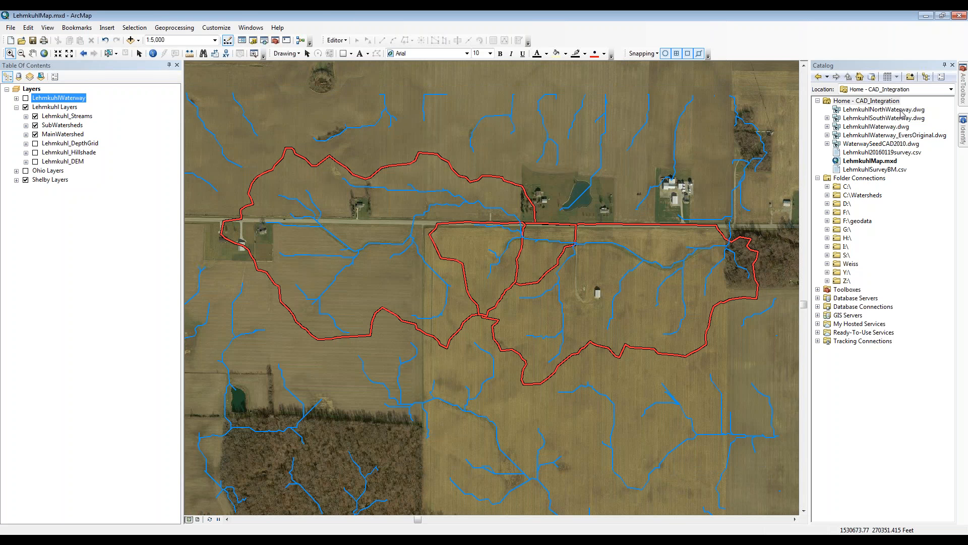
Try to add LehmkuhlNorthWaterway.dwg to the map, decline the error report, and reopen LehmkuhlMap in a restarted ArcMap
drag(901, 114, 701, 146)
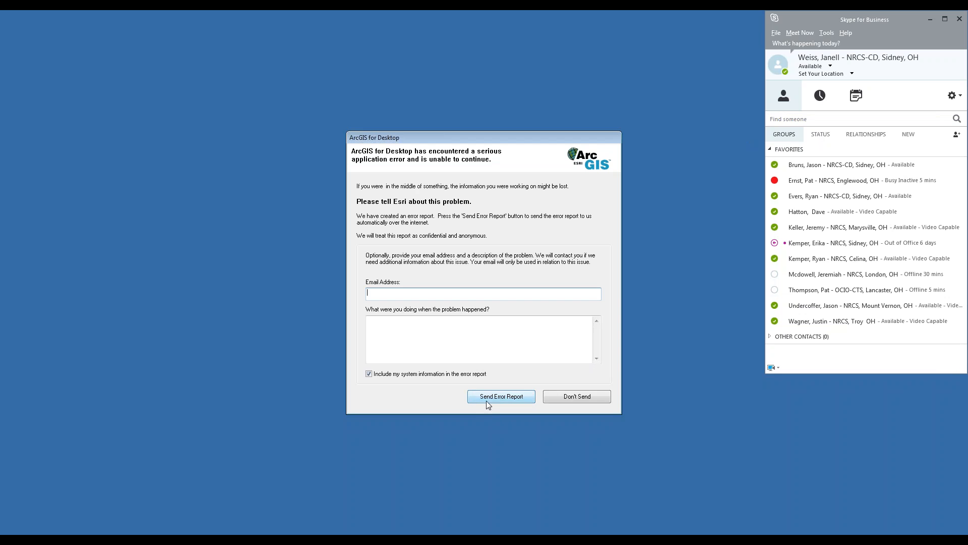
click(565, 396)
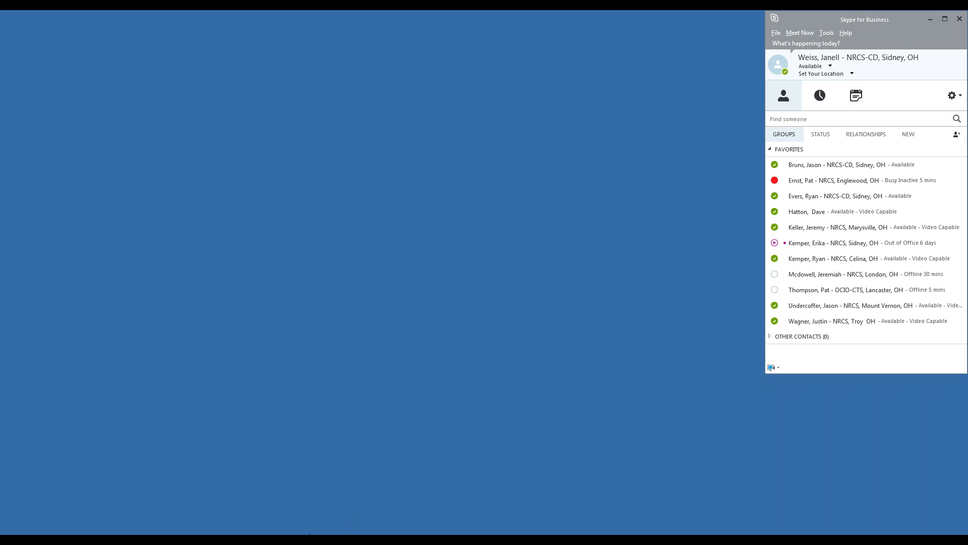
click(201, 541)
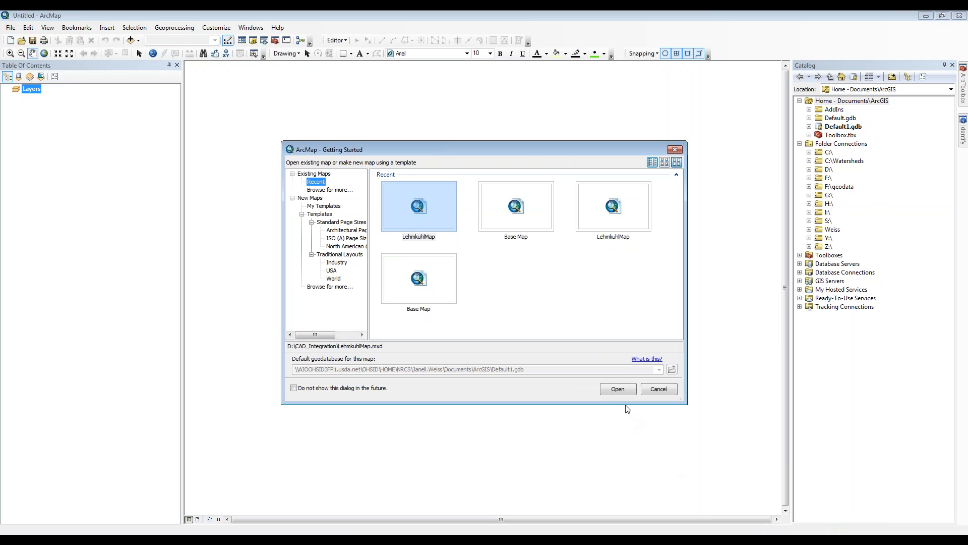
click(620, 393)
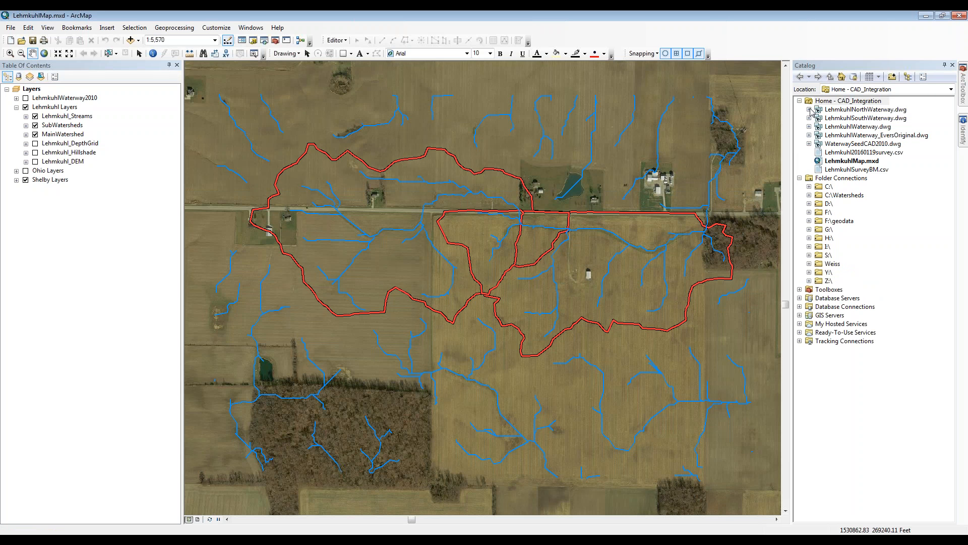
Add the Polyline feature class of LehmkuhlNorthWaterway.dwg to the map and inspect the waterway lines against the imagery
click(810, 110)
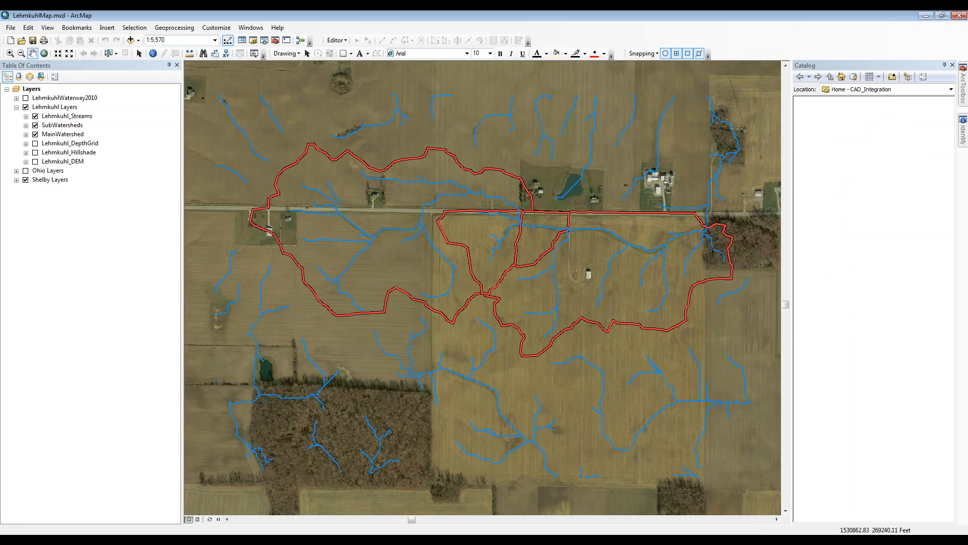
click(845, 152)
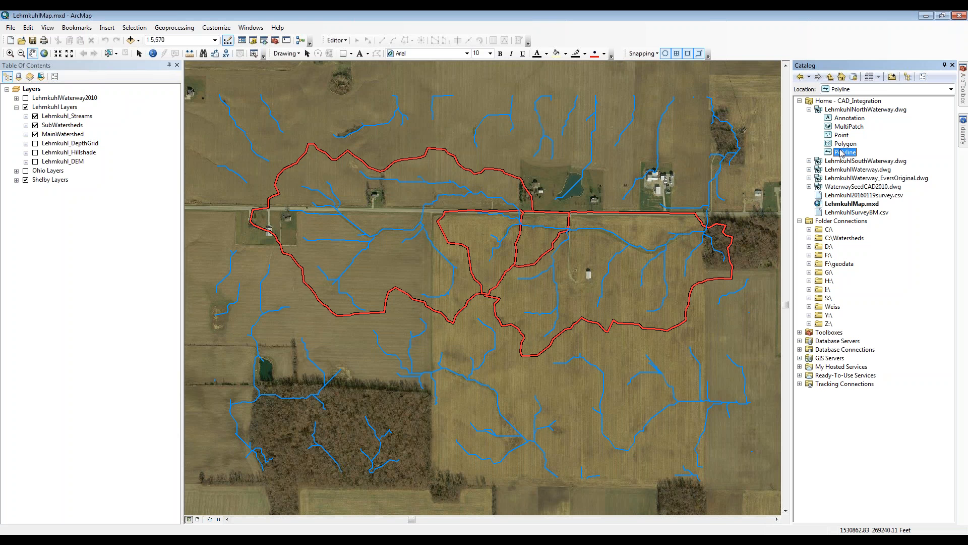
drag(842, 153, 697, 182)
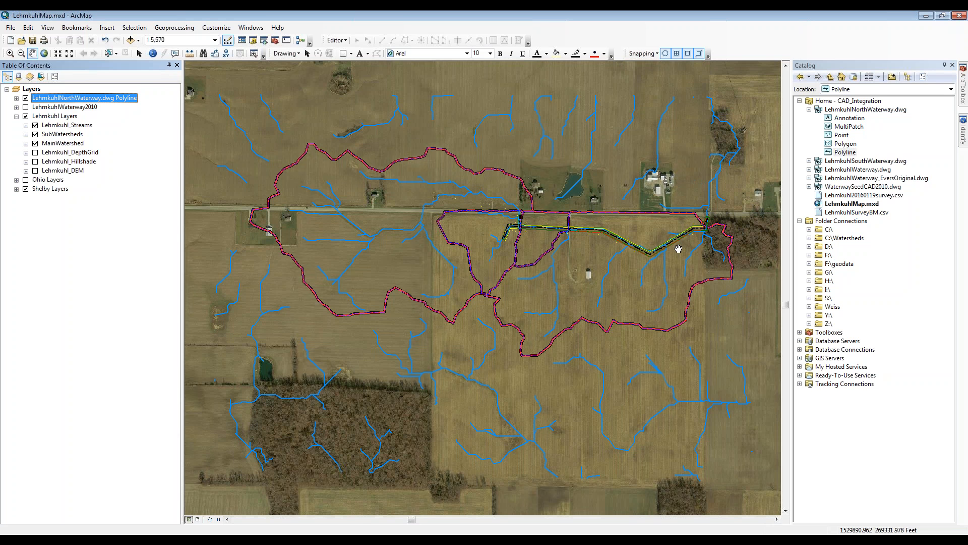
scroll(678, 249, down, 3)
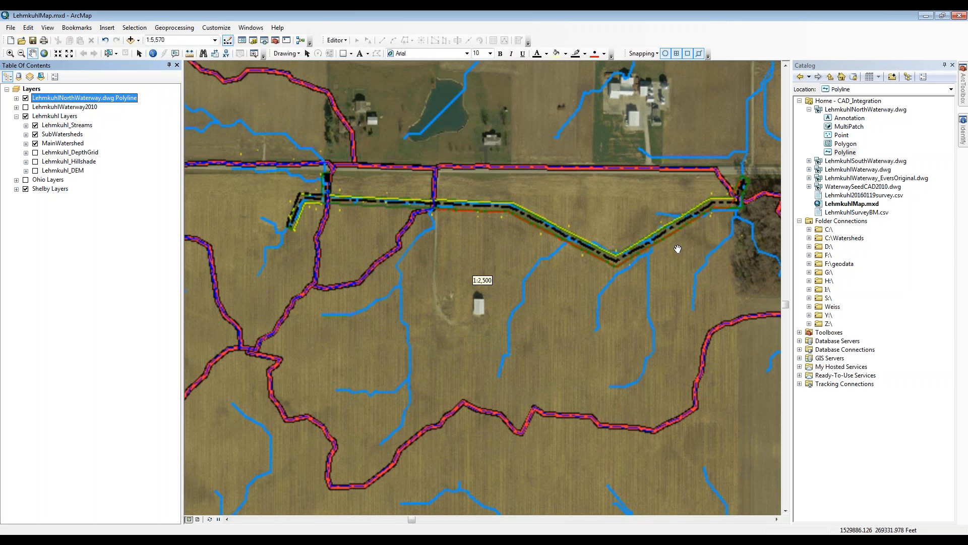
scroll(677, 249, up, 5)
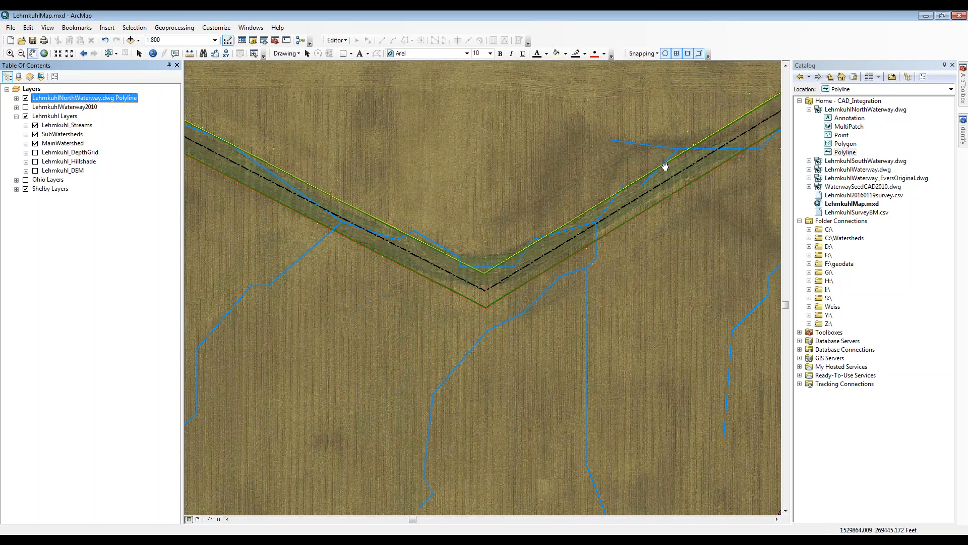
Add the Polygon feature class of LehmkuhlNorthWaterway.dwg to the map and select its Seeding record in the attribute table
drag(845, 143, 408, 238)
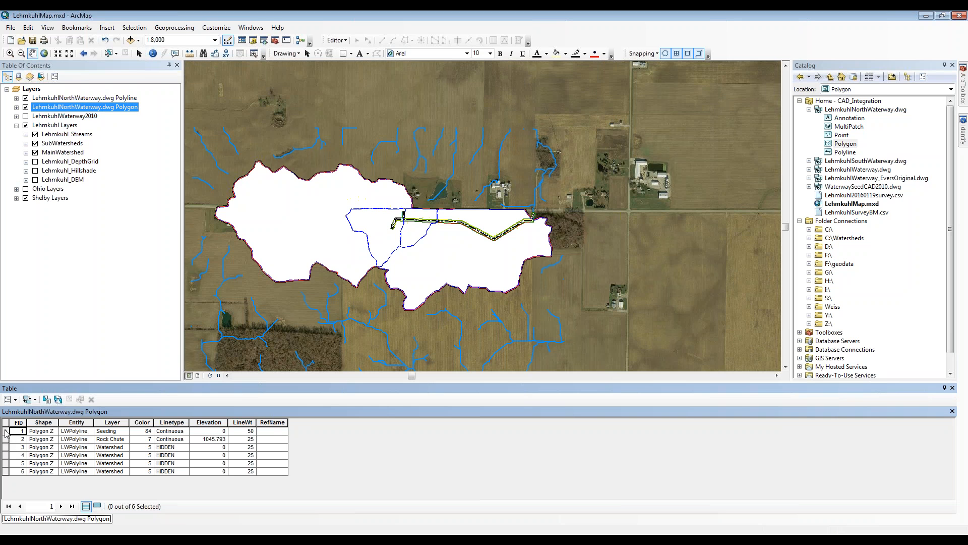
click(5, 432)
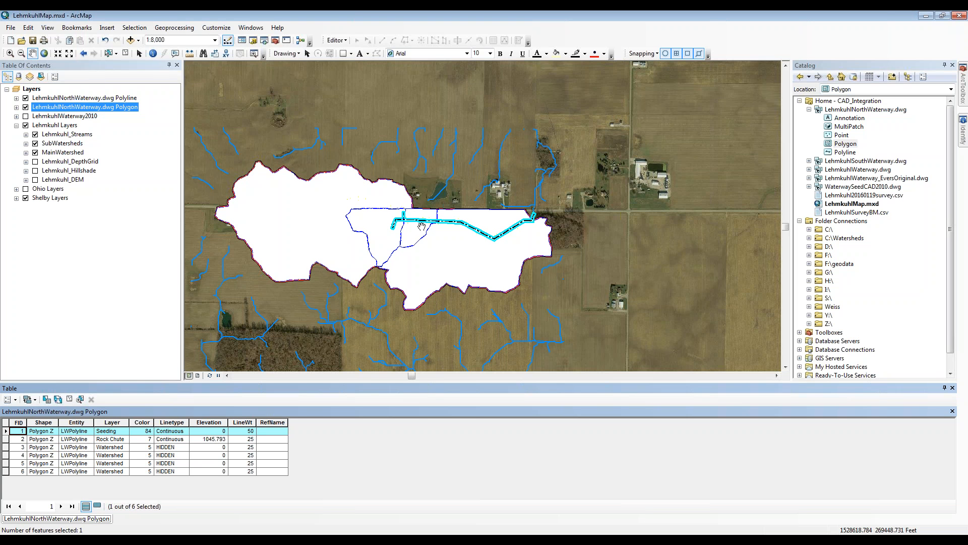
Hide the Polygon and Polyline layers of LehmkuhlNorthWaterway.dwg on the map
click(25, 107)
click(26, 98)
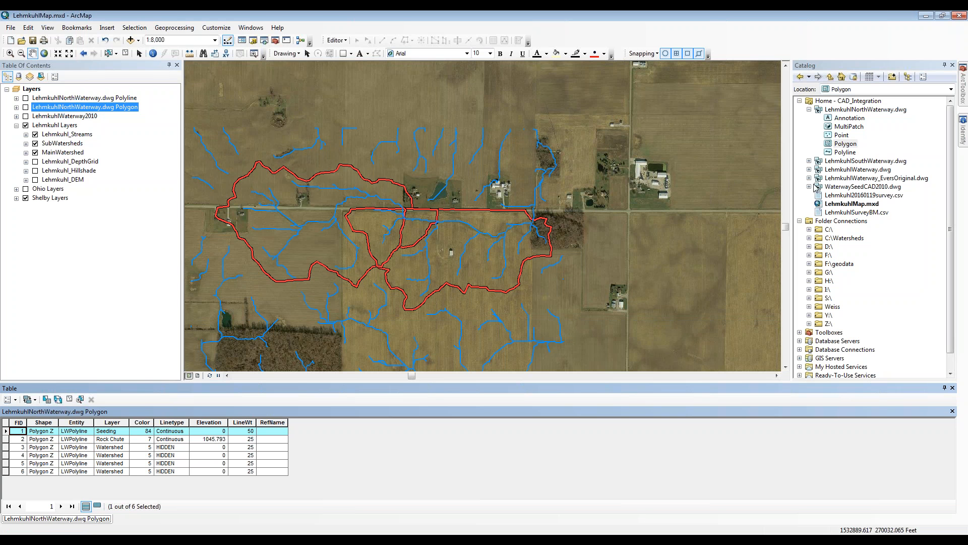
Define the coordinate system of LehmkuhlSouthWaterway.dwg as NAD 1983 StatePlane Ohio North FIPS 3401 (US Feet)
click(809, 110)
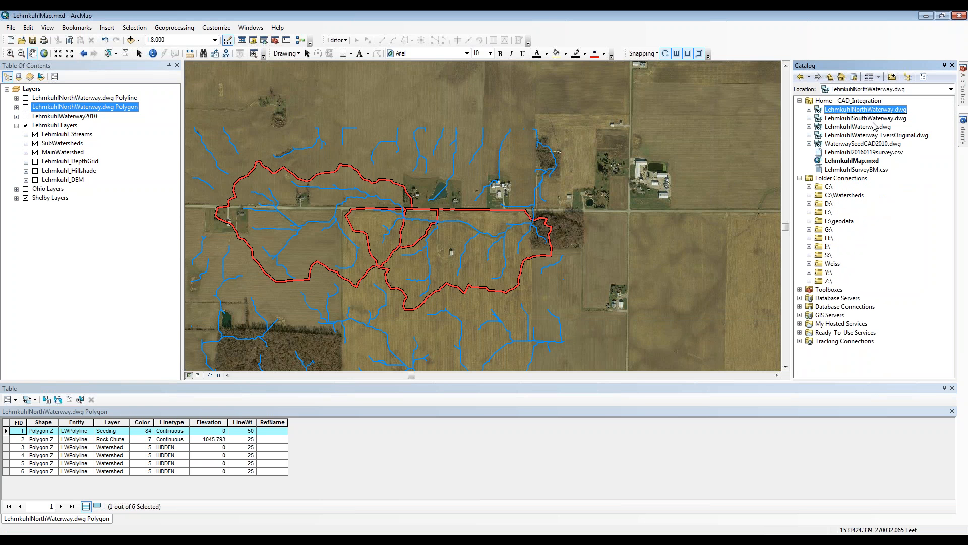
click(503, 290)
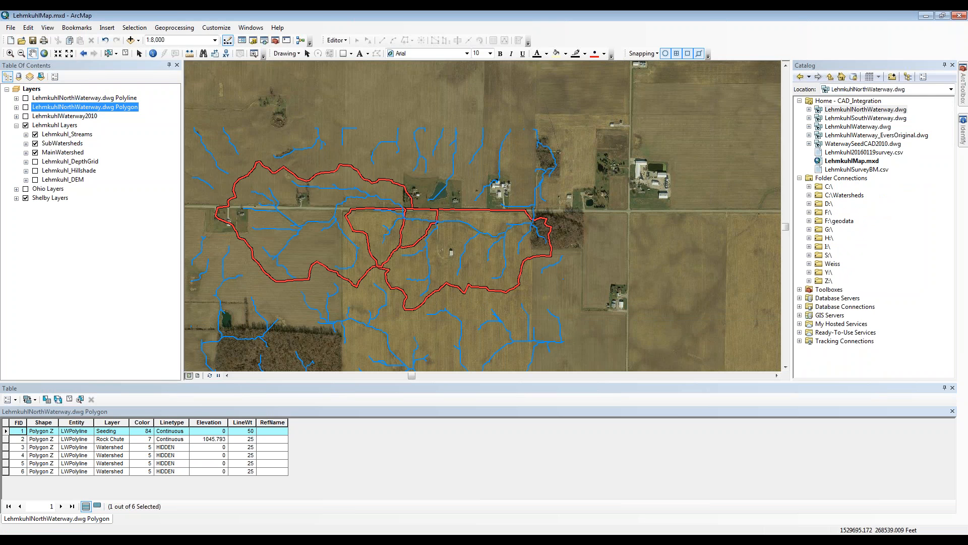
drag(497, 296, 569, 232)
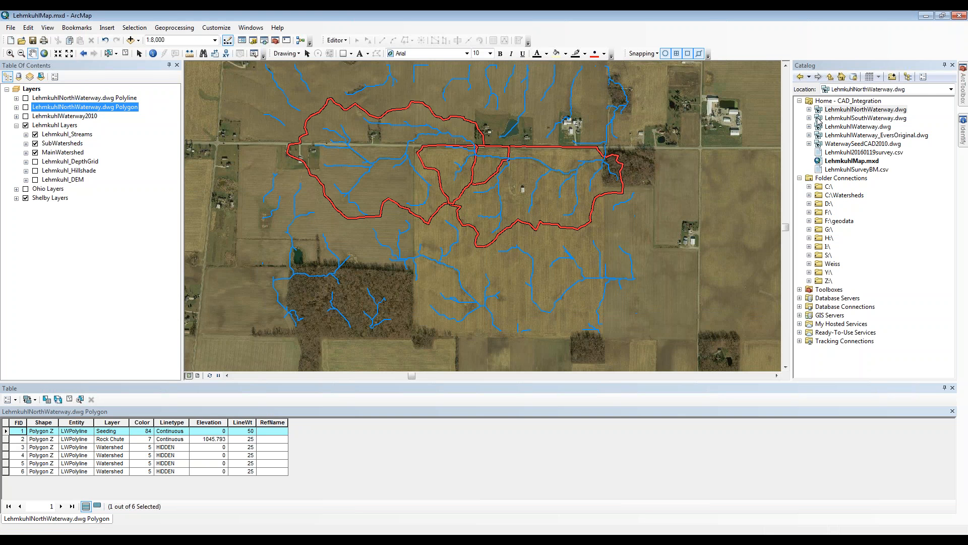
right_click(842, 120)
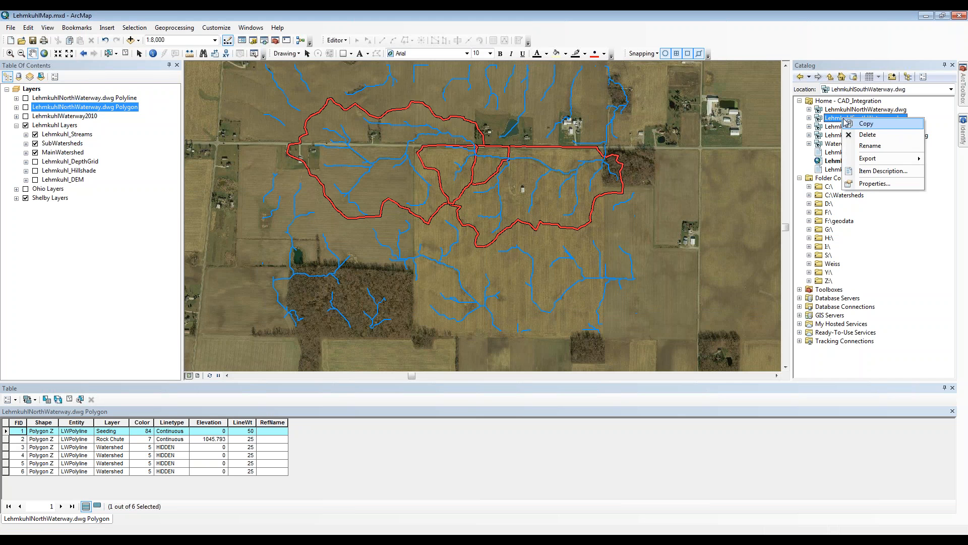
click(875, 184)
click(522, 321)
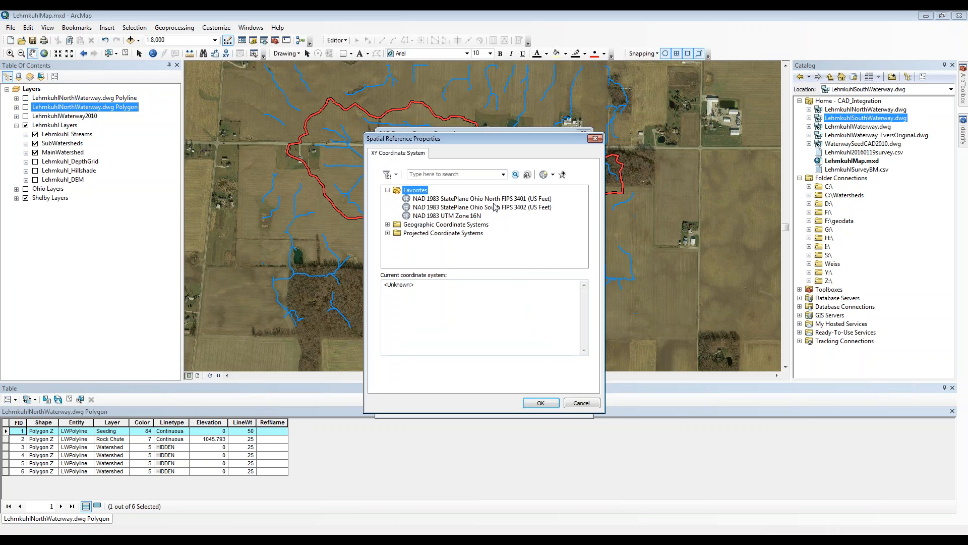
click(496, 200)
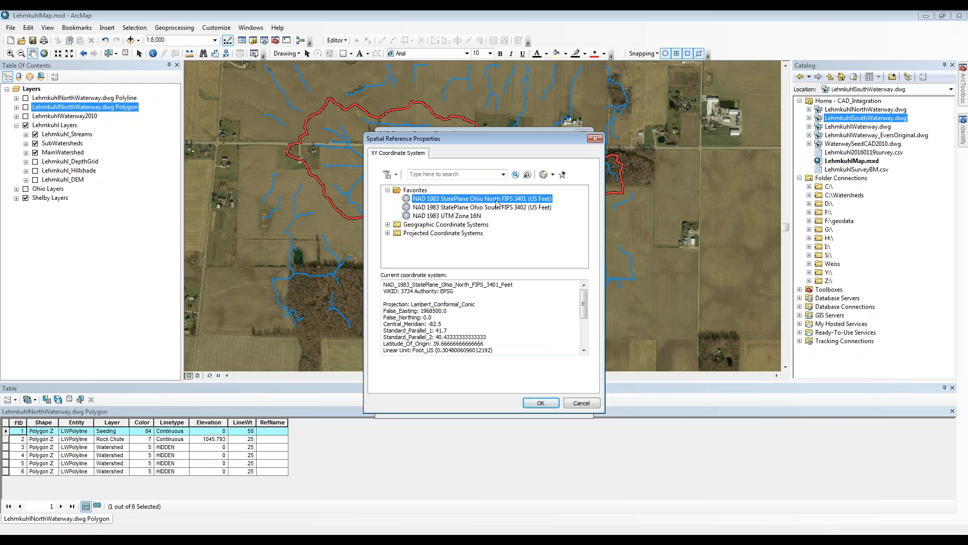
click(552, 405)
click(493, 409)
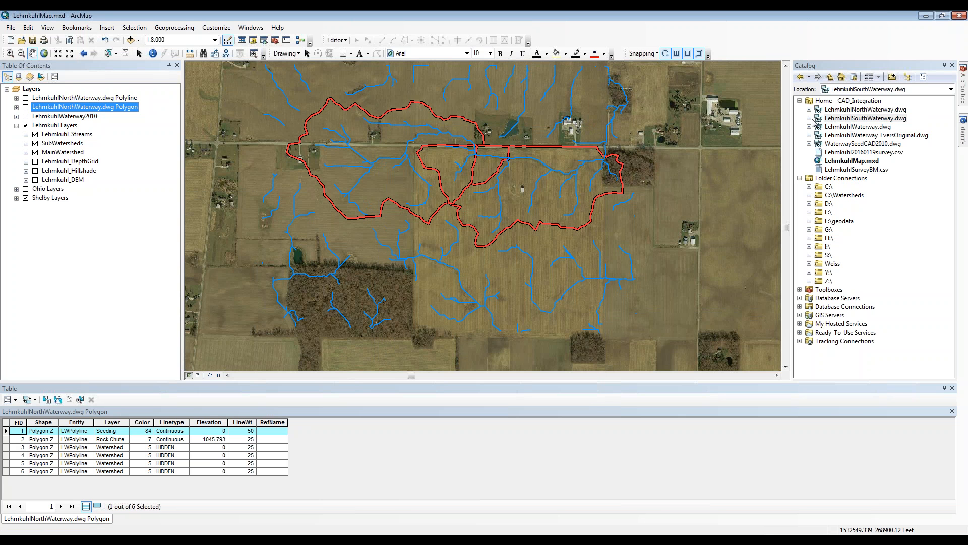
Try to add LehmkuhlSouthWaterway.dwg to the map, decline the error report, and reopen LehmkuhlMap in a restarted ArcMap
drag(841, 121, 723, 143)
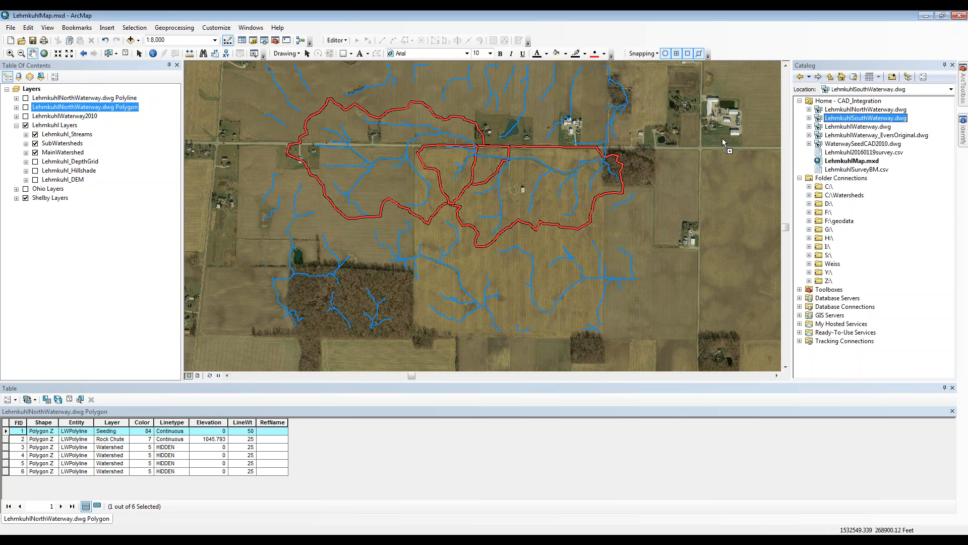
drag(723, 143, 724, 144)
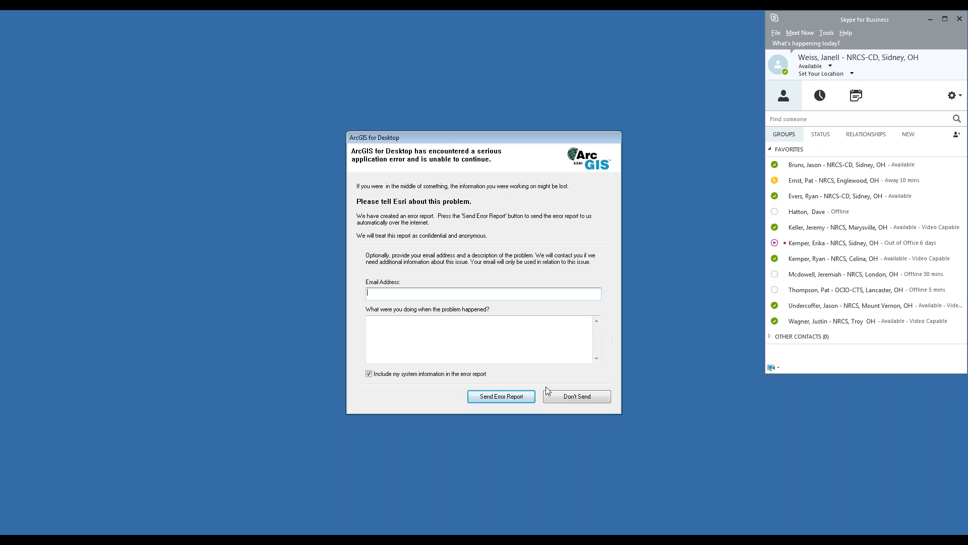
click(567, 397)
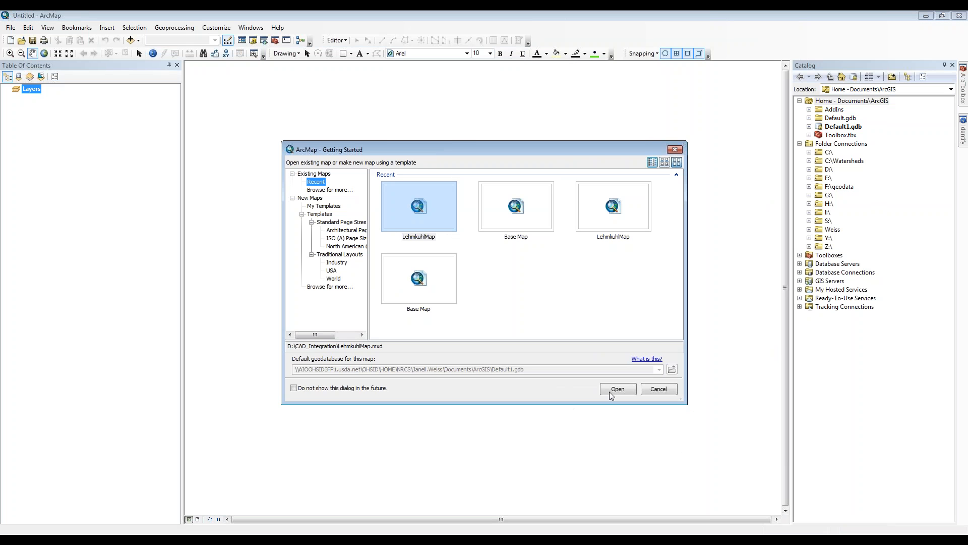
click(615, 392)
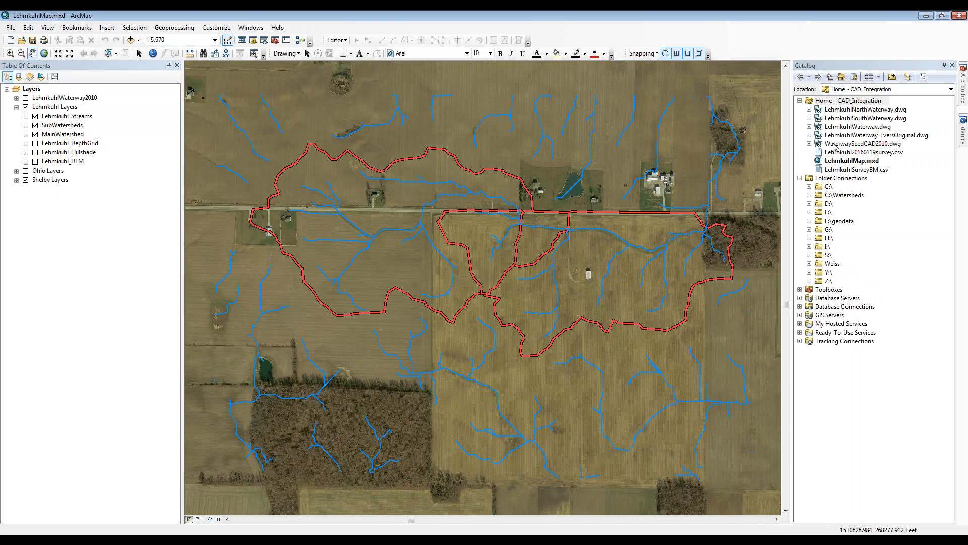
Add the Polyline, Polygon and Point feature classes of LehmkuhlSouthWaterway.dwg to the map
click(809, 118)
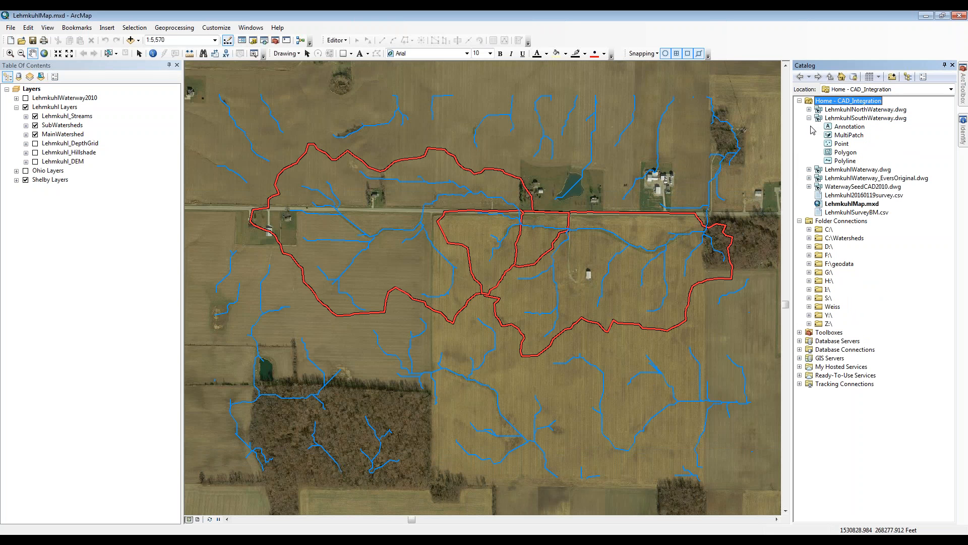
click(848, 161)
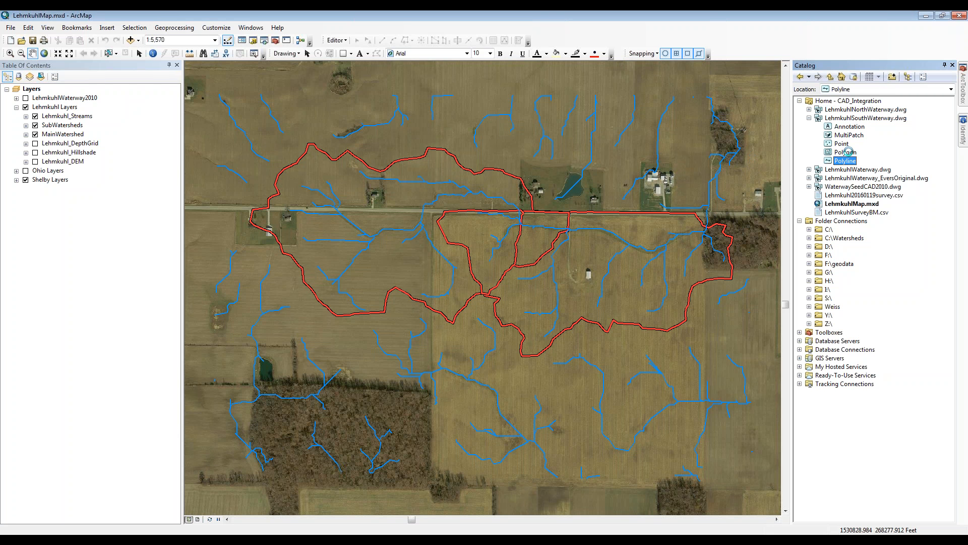
drag(849, 152, 724, 153)
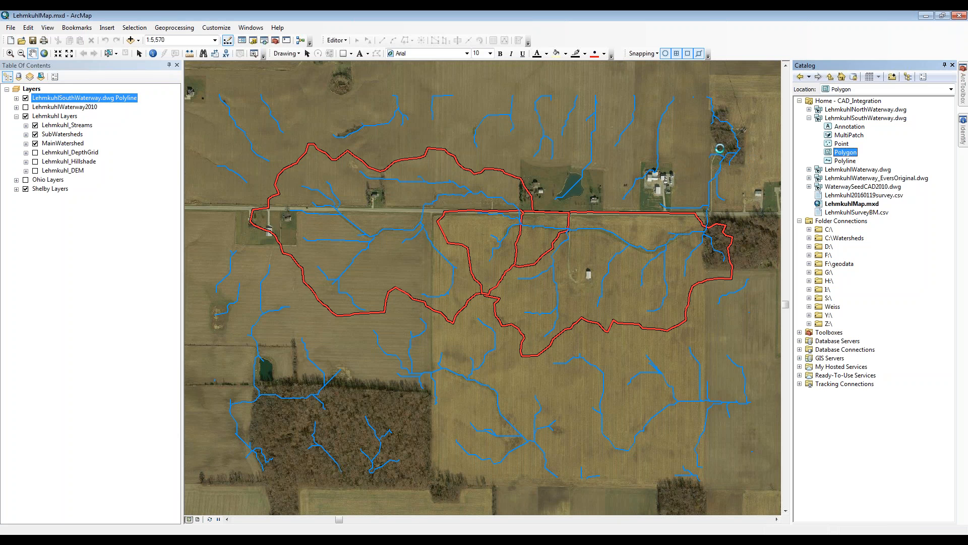
drag(841, 144, 713, 147)
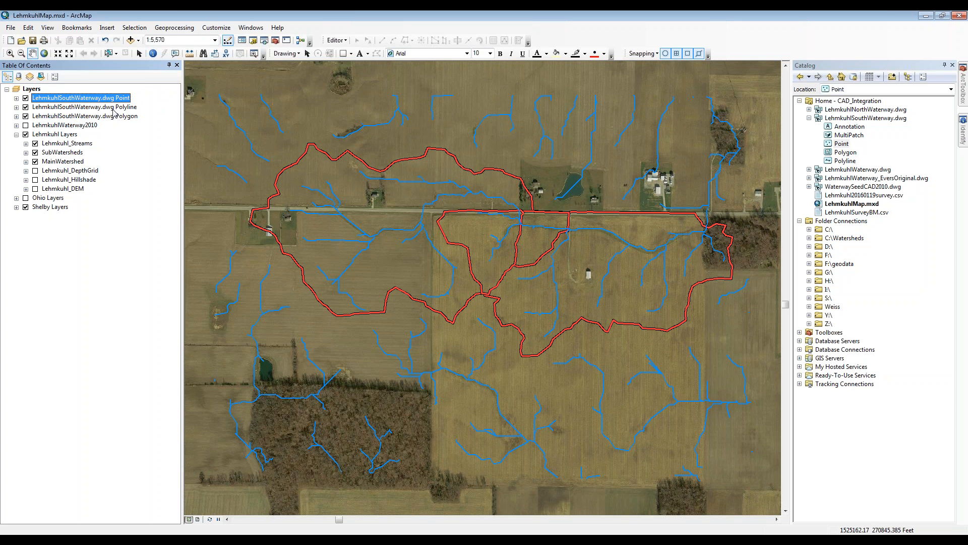
Check the coordinate system assigned to LehmkuhlSouthWaterway.dwg in its CAD feature dataset properties
right_click(101, 102)
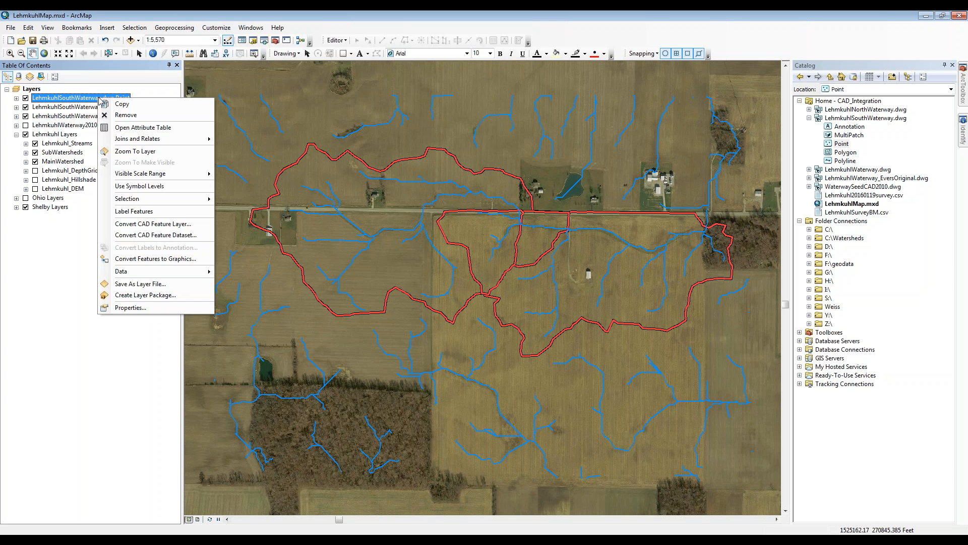
click(649, 12)
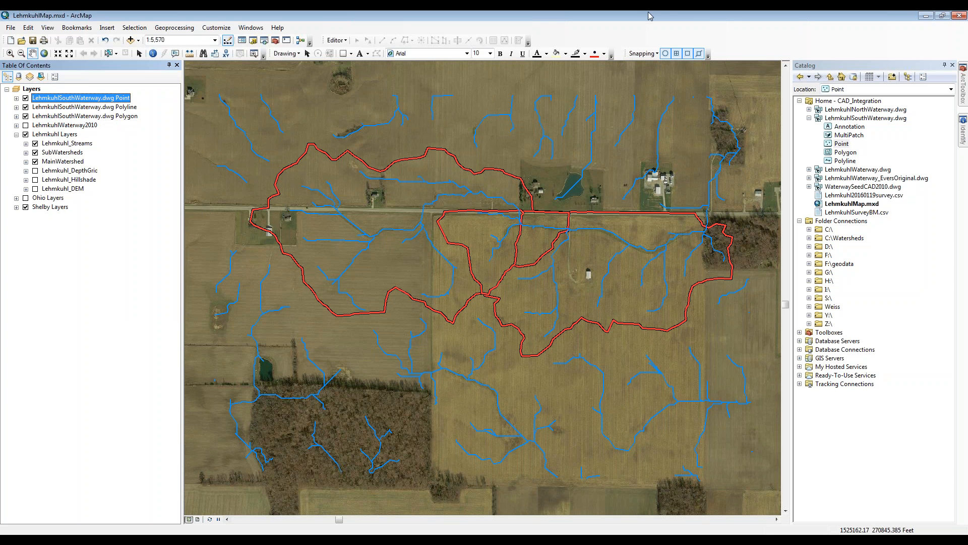
right_click(857, 121)
click(877, 185)
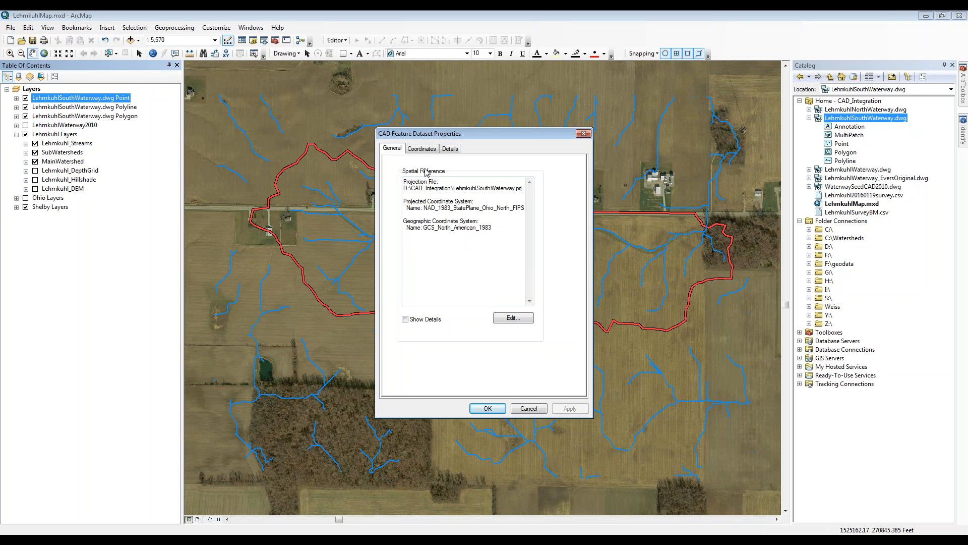
click(488, 408)
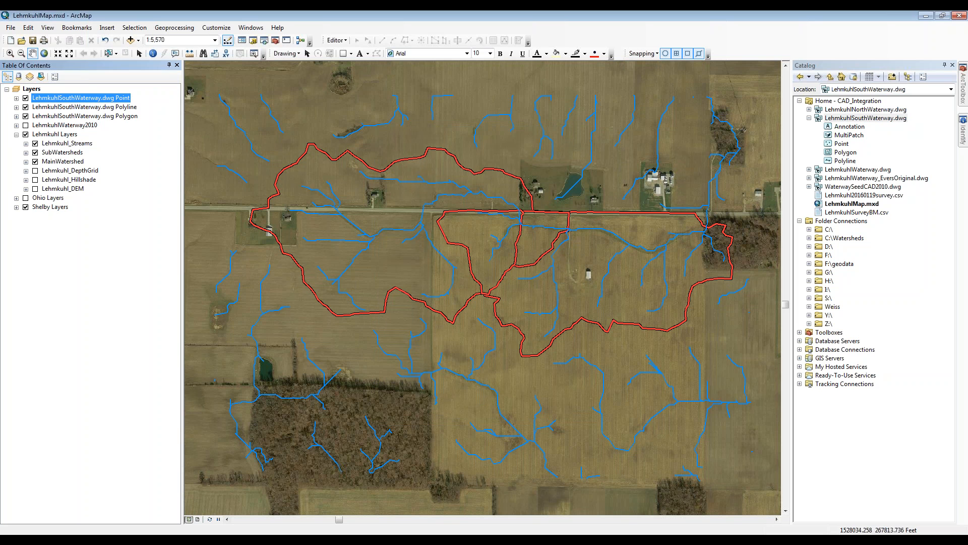
View the LehmkuhlSouthWaterway.dwg Point layer at its own extent and compare its location with the other data at full extent
right_click(89, 101)
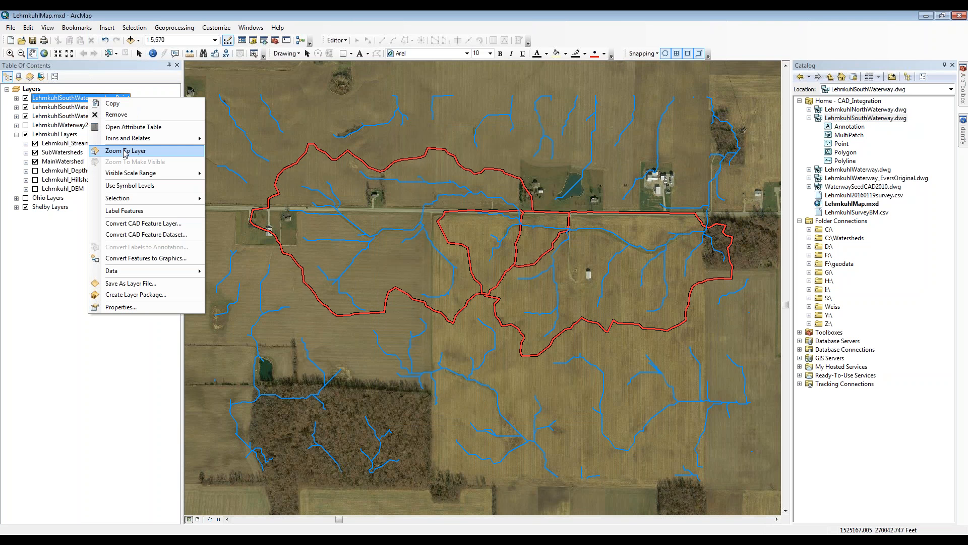
click(125, 151)
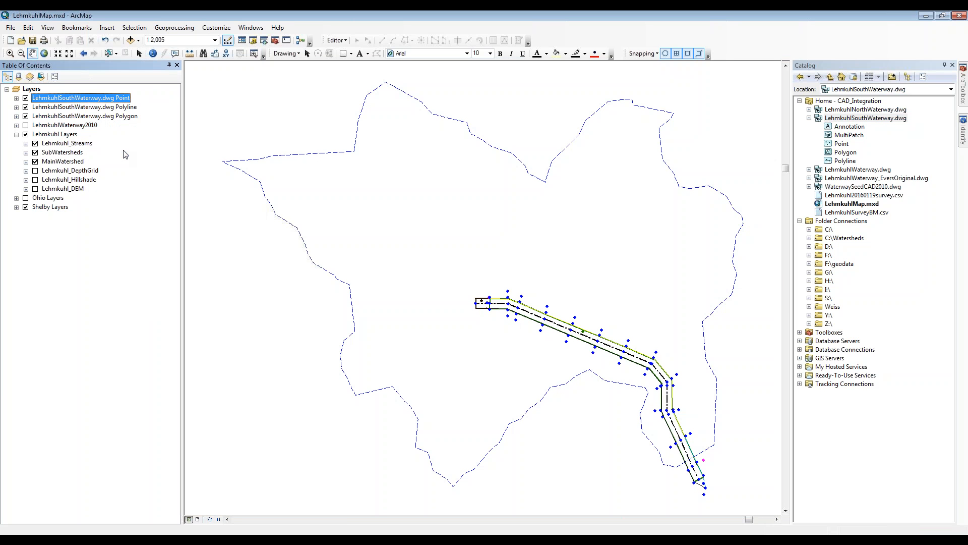
click(45, 54)
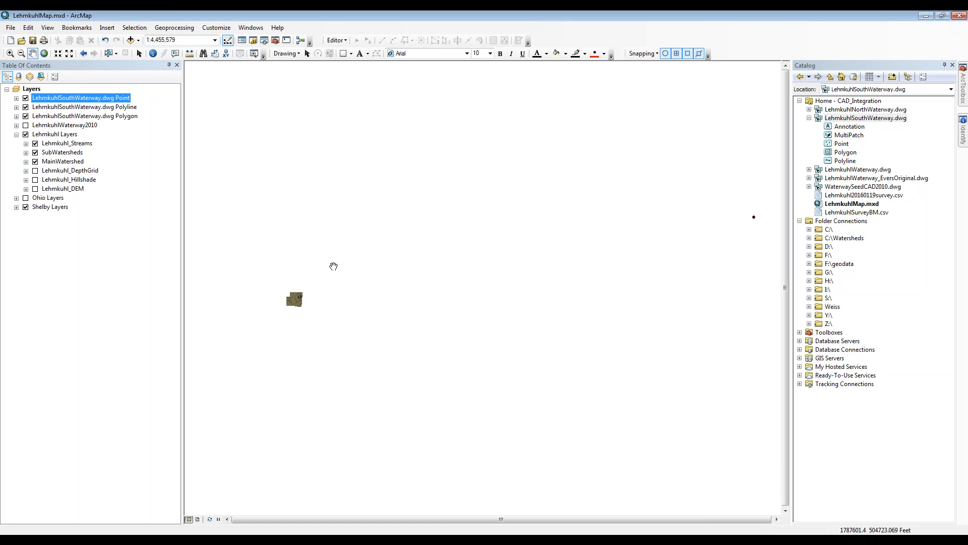
Display the Georeferencing toolbar and dock it below the existing toolbars
right_click(578, 40)
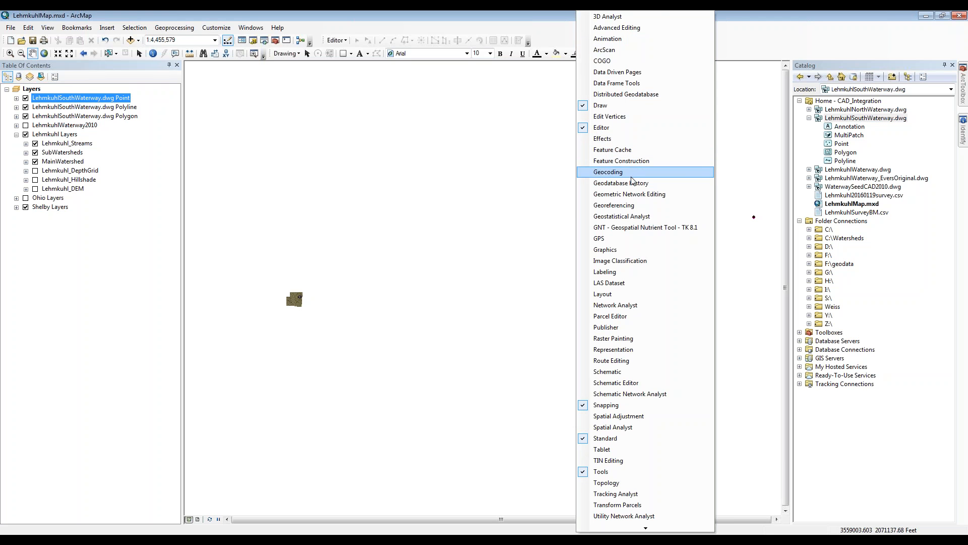
click(631, 209)
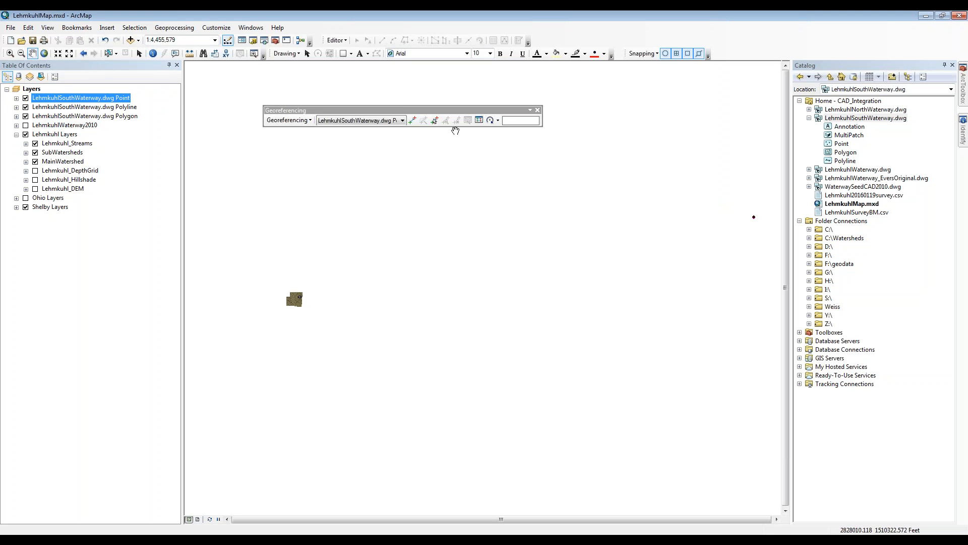
drag(401, 112, 478, 65)
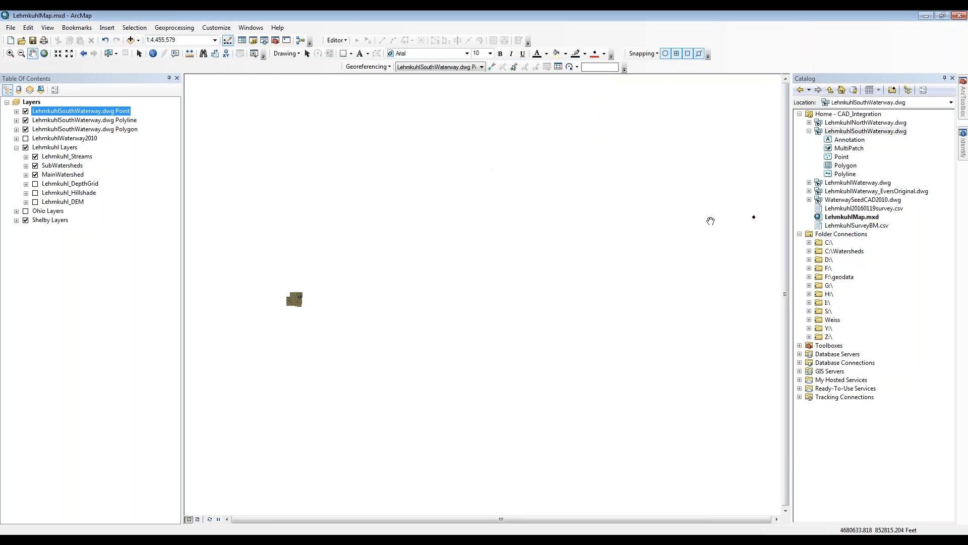
Zoom the map back to the extent of the LehmkuhlSouthWaterway.dwg Point layer
drag(764, 222, 707, 223)
scroll(696, 221, down, 5)
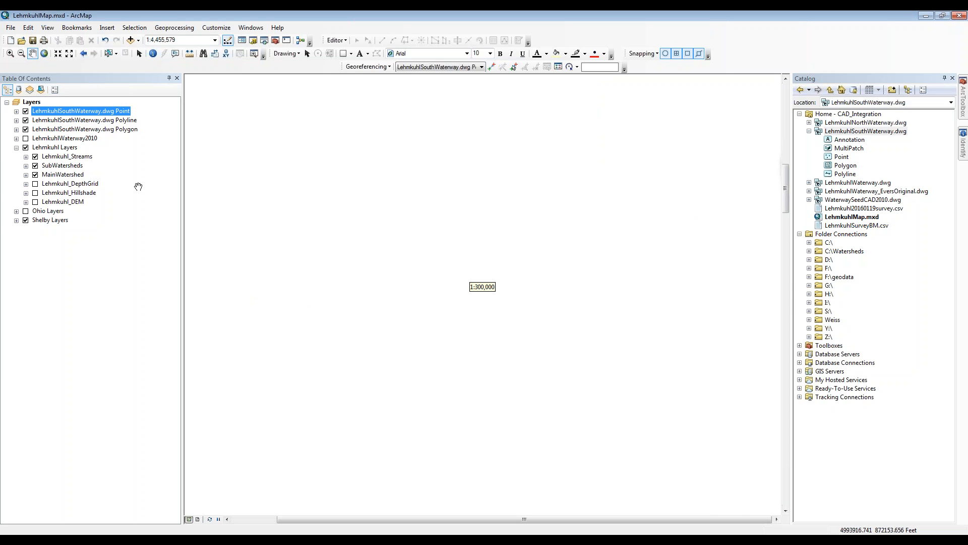
right_click(106, 111)
click(143, 164)
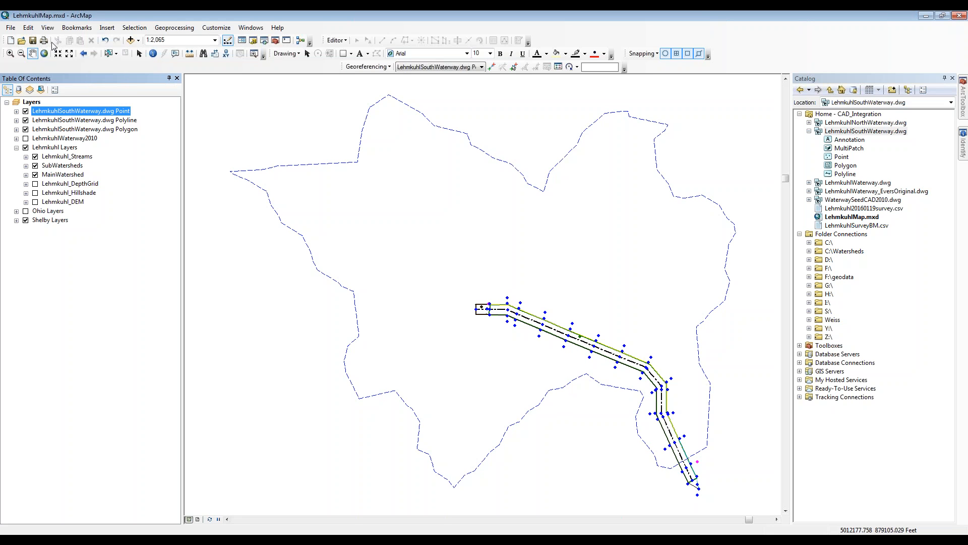
Start adding XY data to the map with LehmkuhlSurveyBM.csv from the CAD_Integration folder as the source table
click(11, 28)
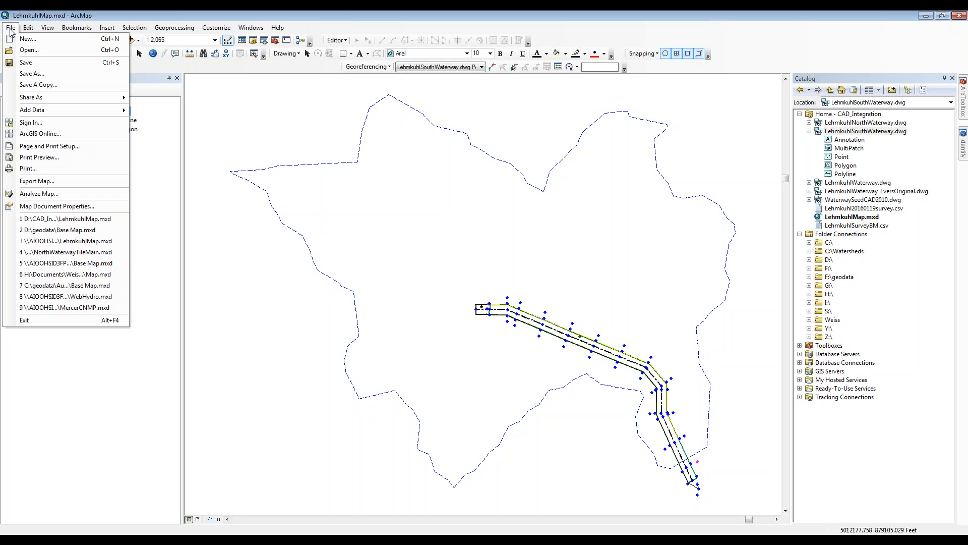
mouse_move(57, 118)
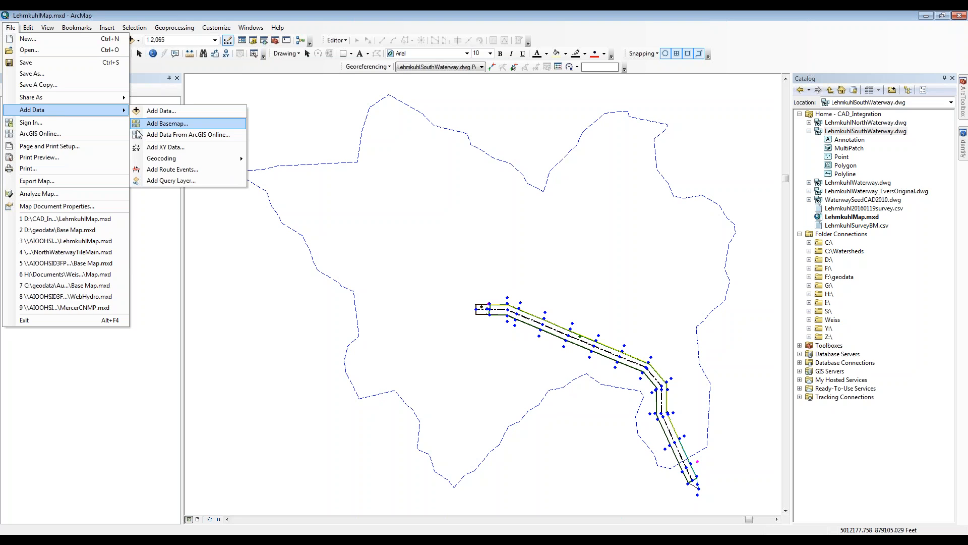
click(150, 147)
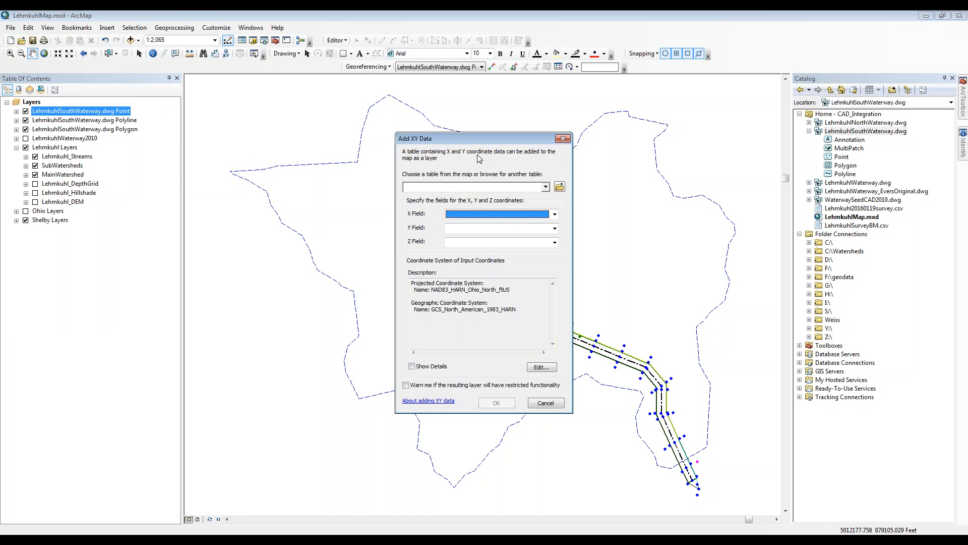
click(558, 187)
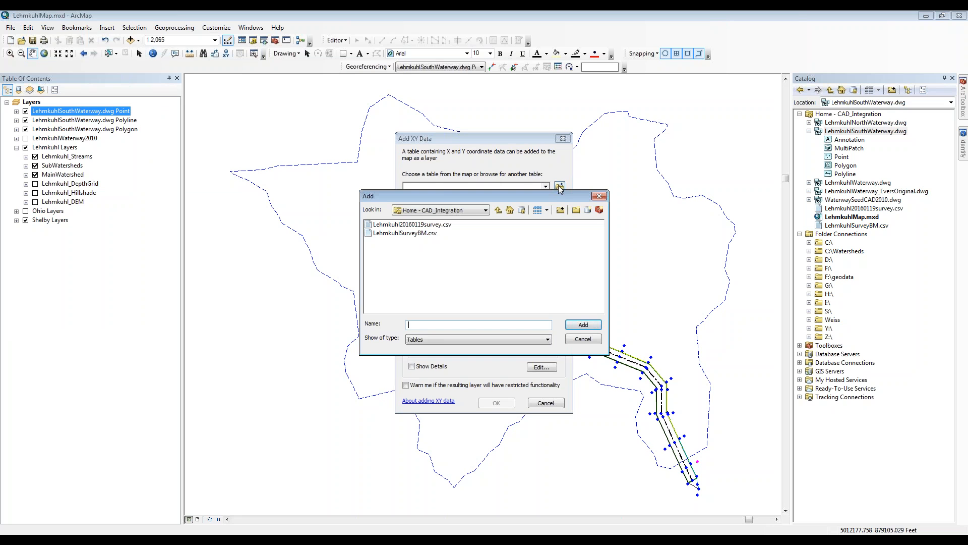
click(397, 234)
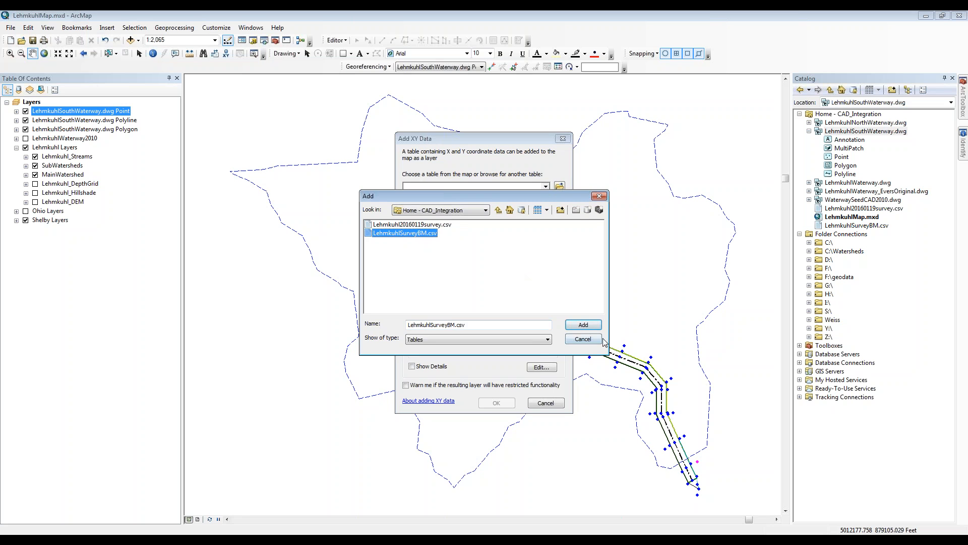
click(590, 326)
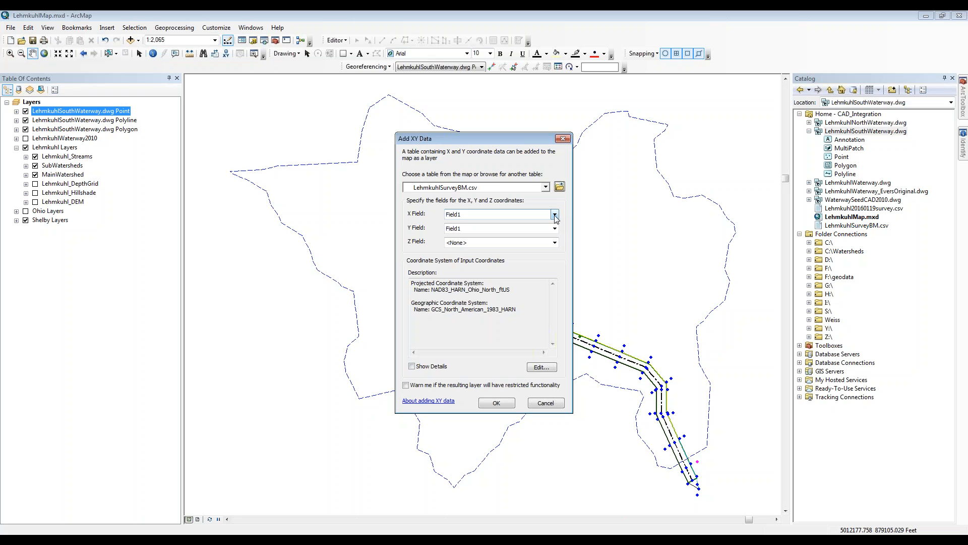
Assign the coordinate fields for the survey benchmark table: X to Field3, Y to Field2 and Z to Field4
click(555, 216)
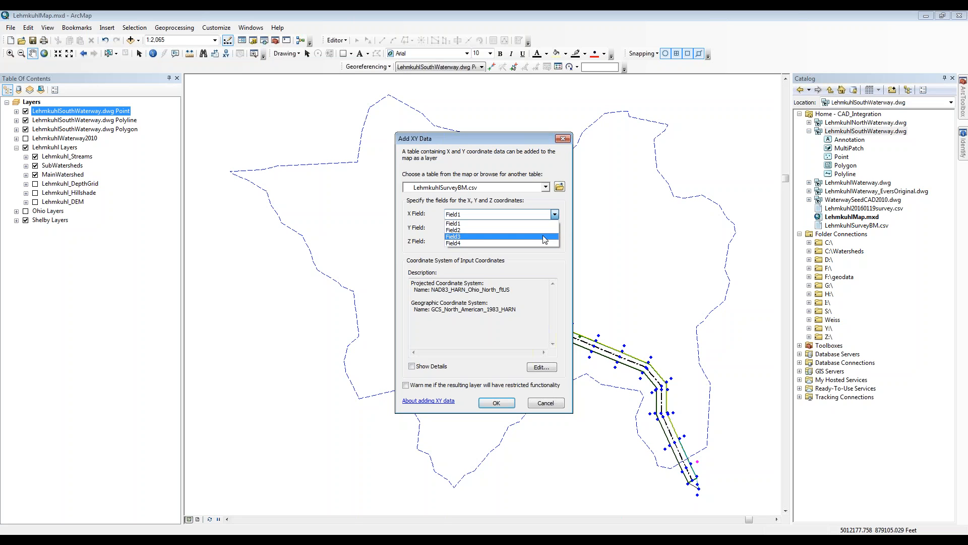
click(548, 237)
click(554, 229)
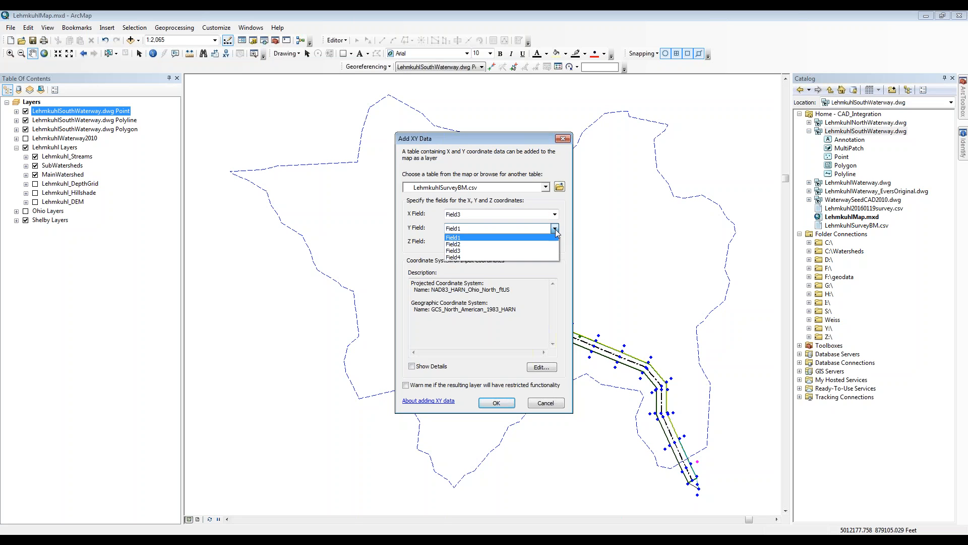
click(547, 246)
click(555, 243)
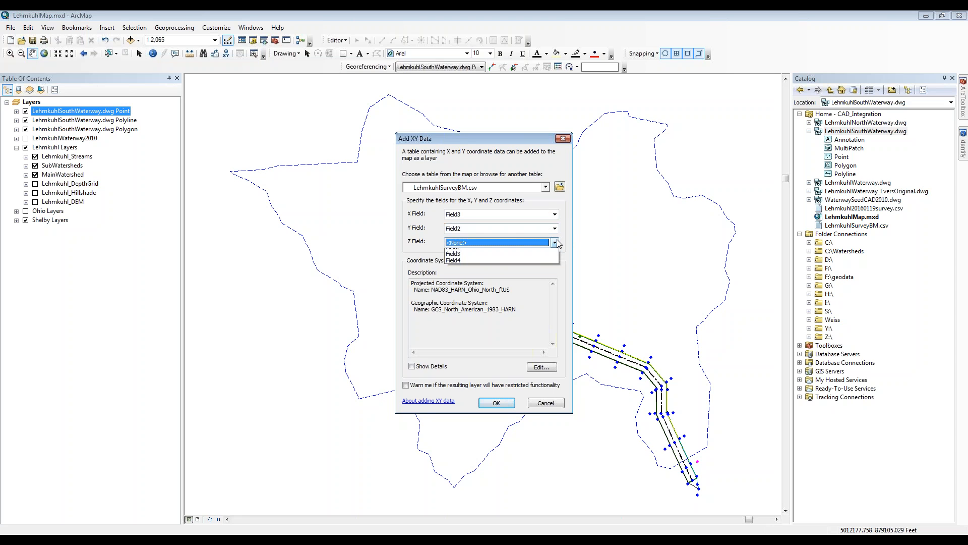
click(532, 278)
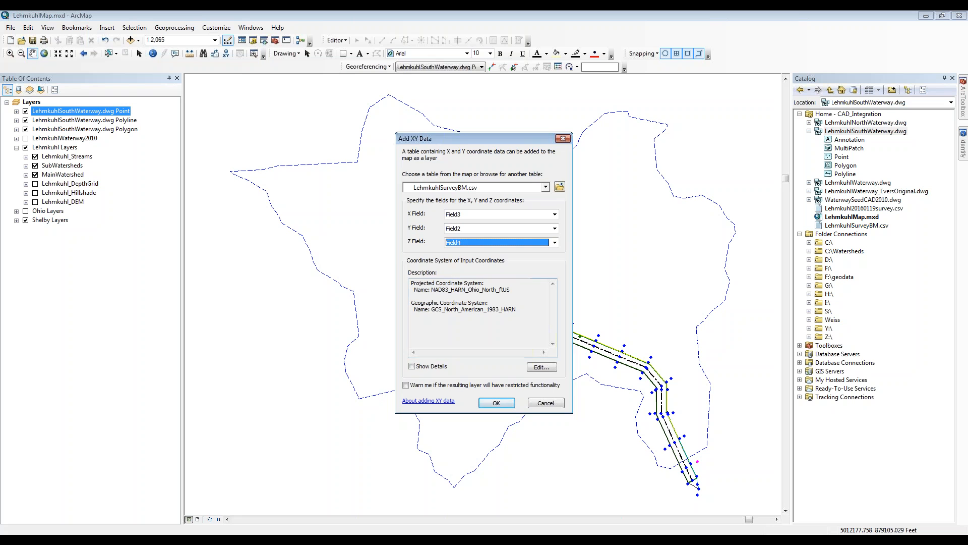
Set the input coordinate system to NAD 1983 StatePlane Ohio North FIPS 3401 (US Feet) and add the XY points to the map
click(550, 368)
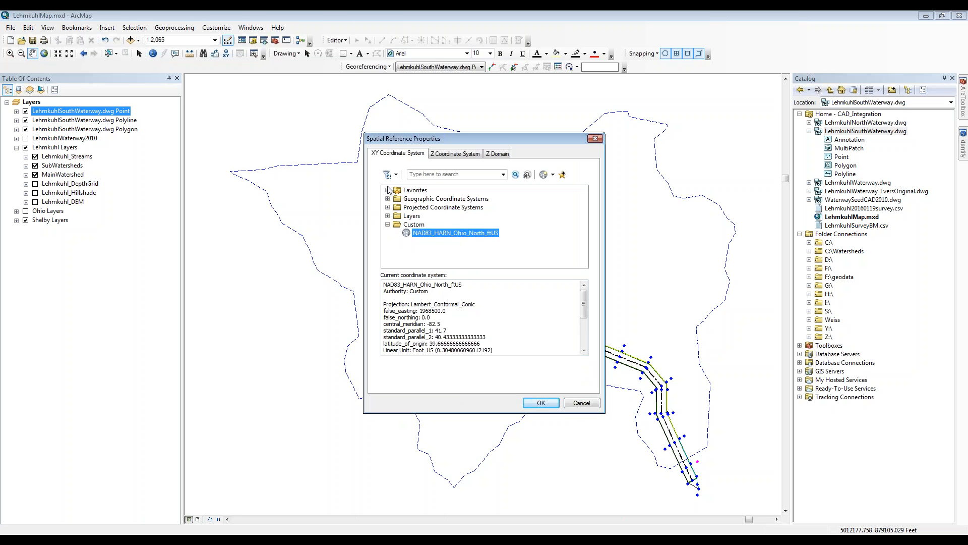
click(388, 190)
click(473, 200)
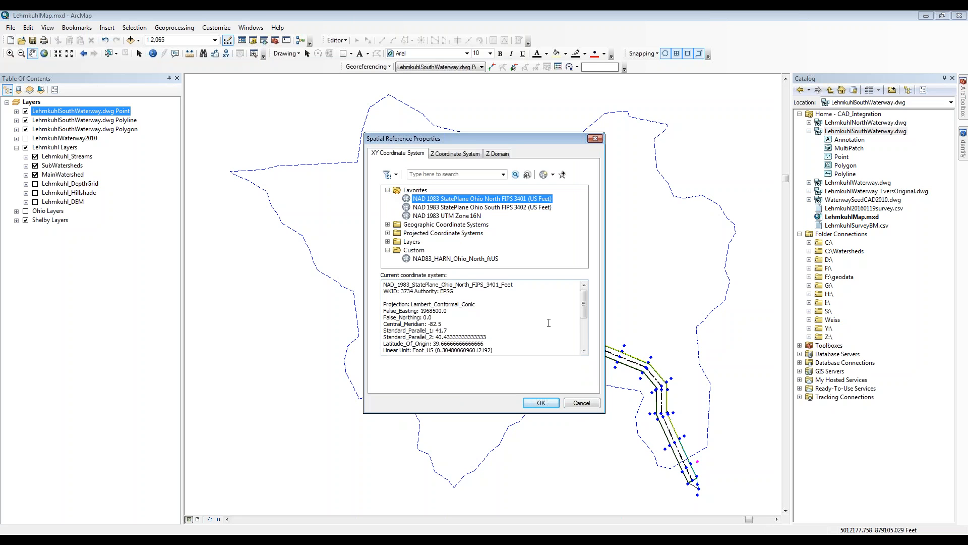
click(541, 403)
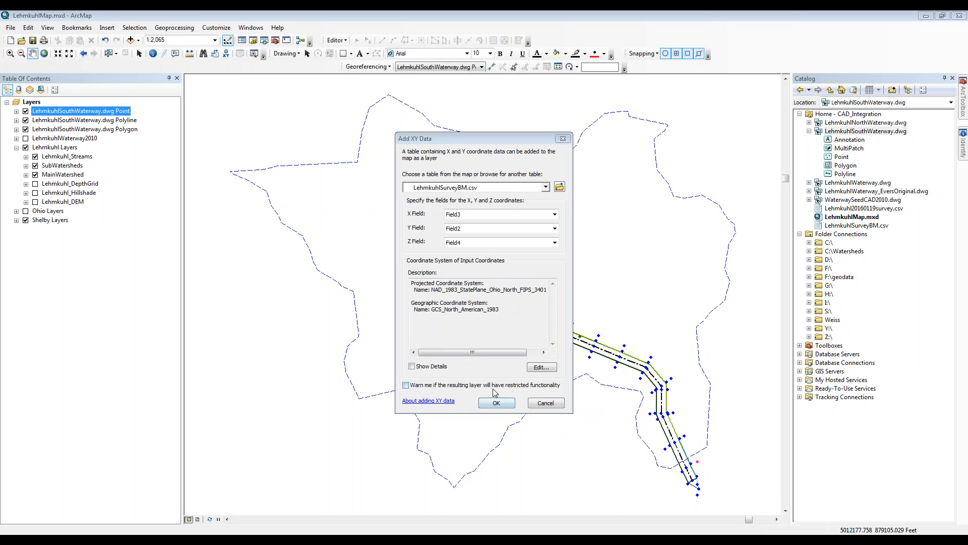
click(497, 404)
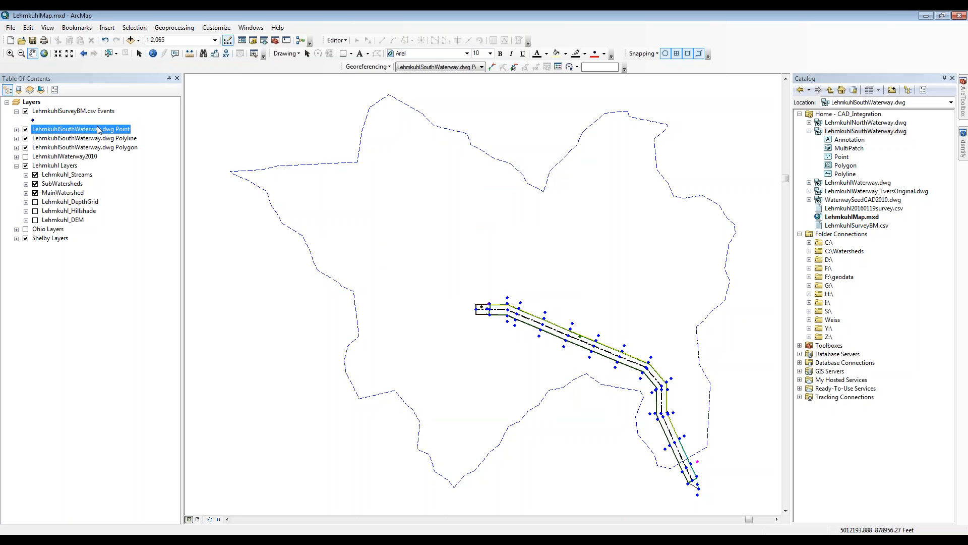
View the LehmkuhlSurveyBM.csv Events layer at its own extent and examine where the points fall on the surrounding imagery
right_click(79, 113)
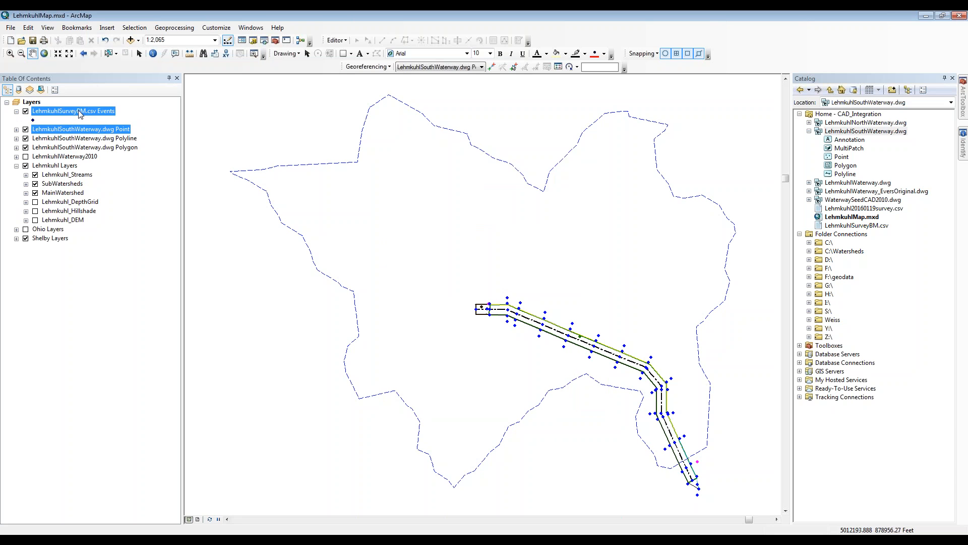
click(124, 165)
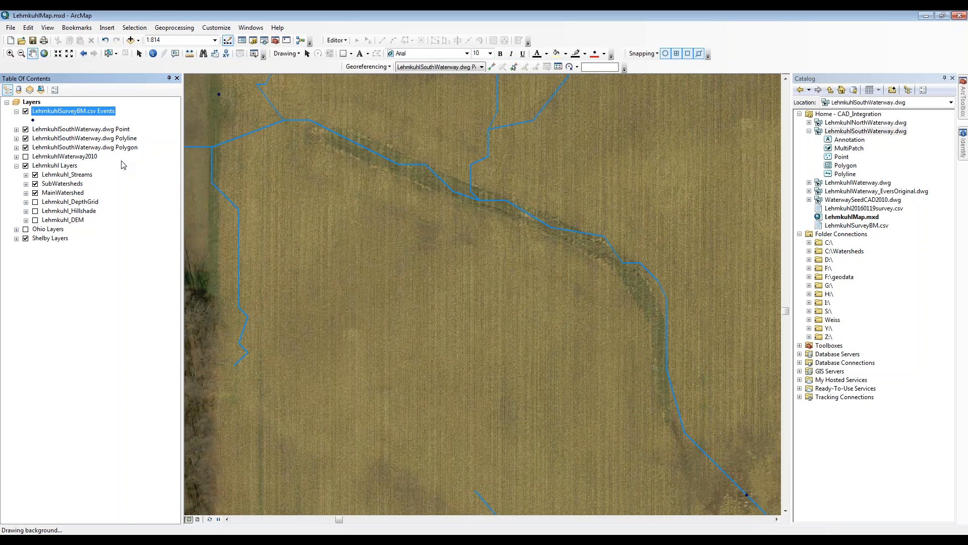
scroll(471, 238, up, 3)
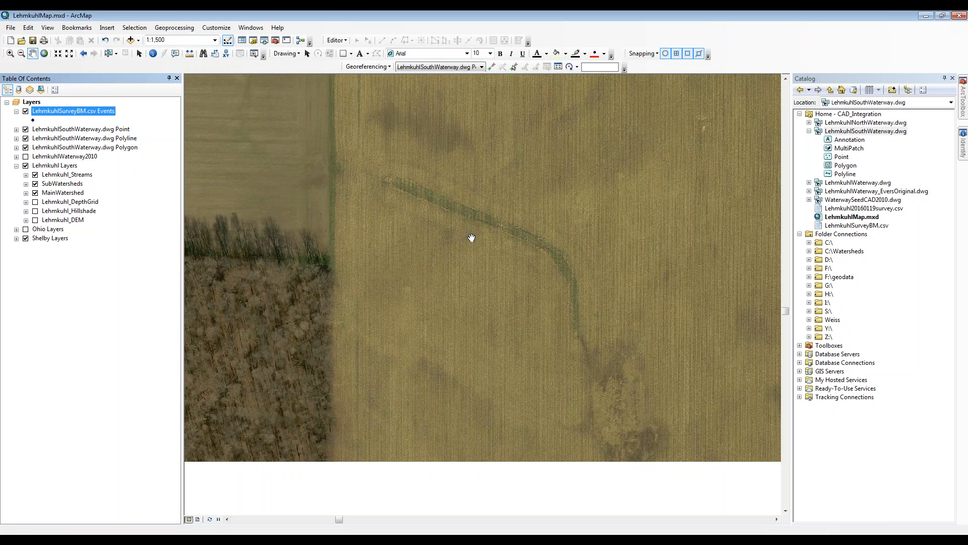
scroll(471, 237, up, 1)
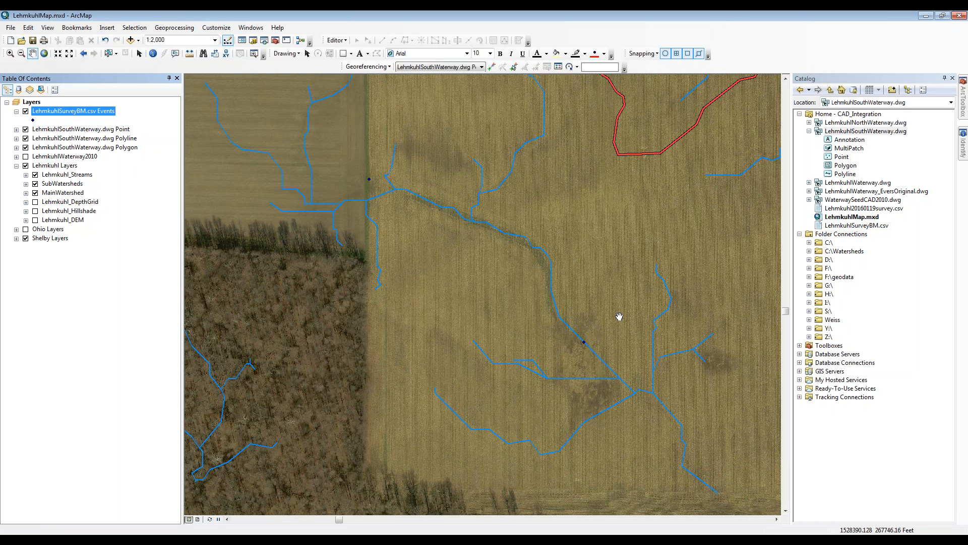
scroll(619, 316, up, 3)
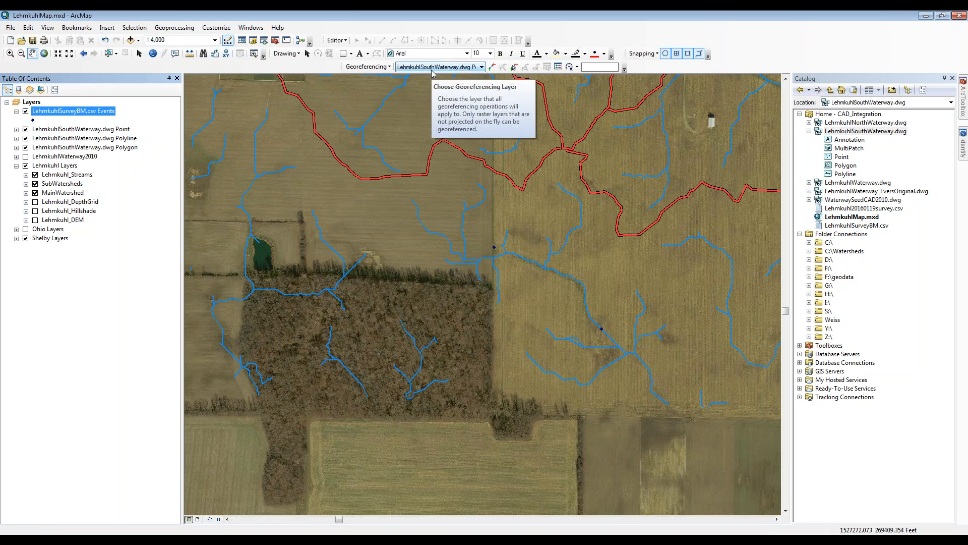
Start a georeferencing link for the LehmkuhlSouthWaterway.dwg Point layer from the magenta benchmark point near the waterway's southeast end
click(481, 67)
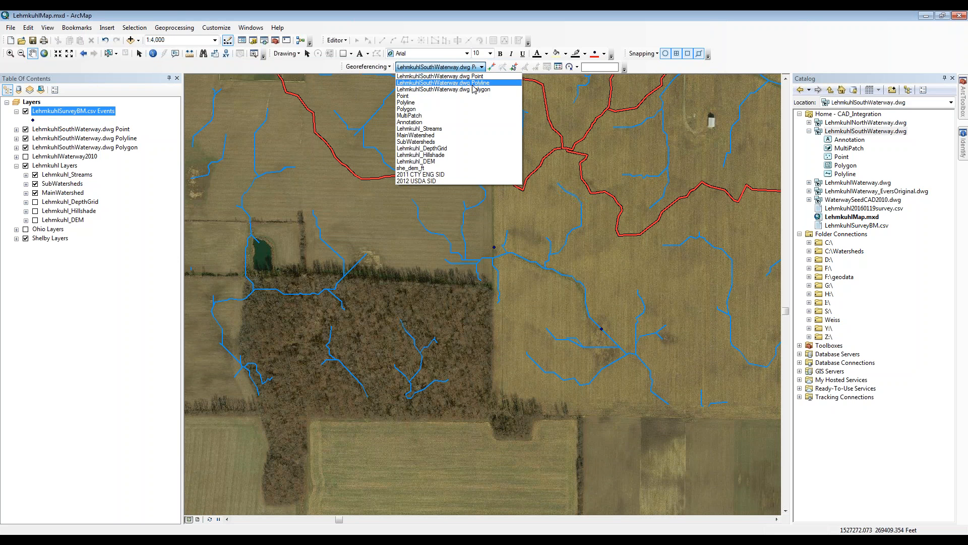
click(481, 77)
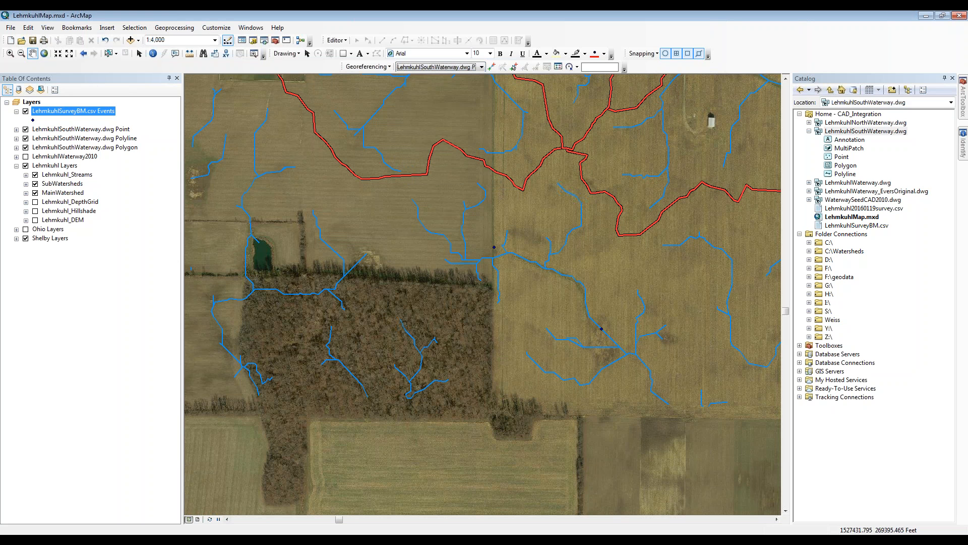
click(492, 67)
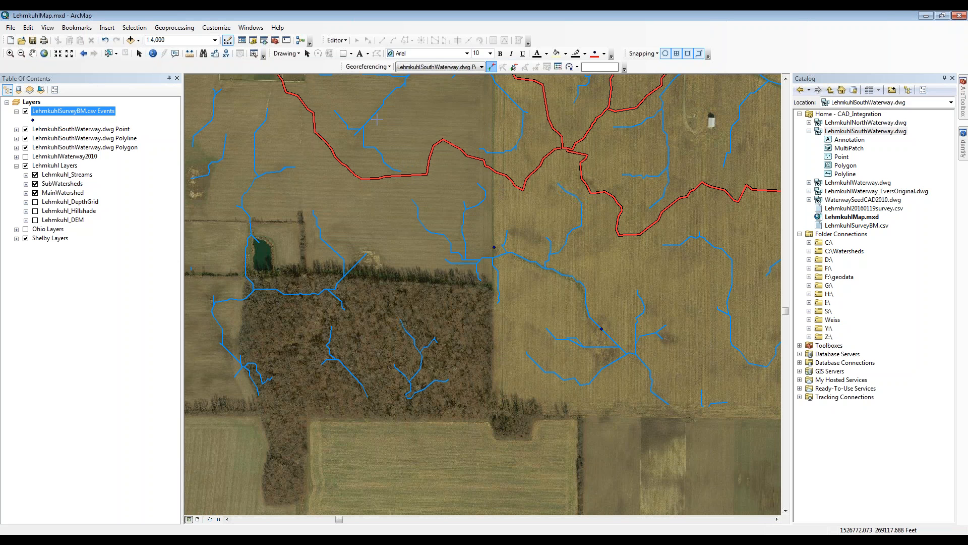
right_click(119, 132)
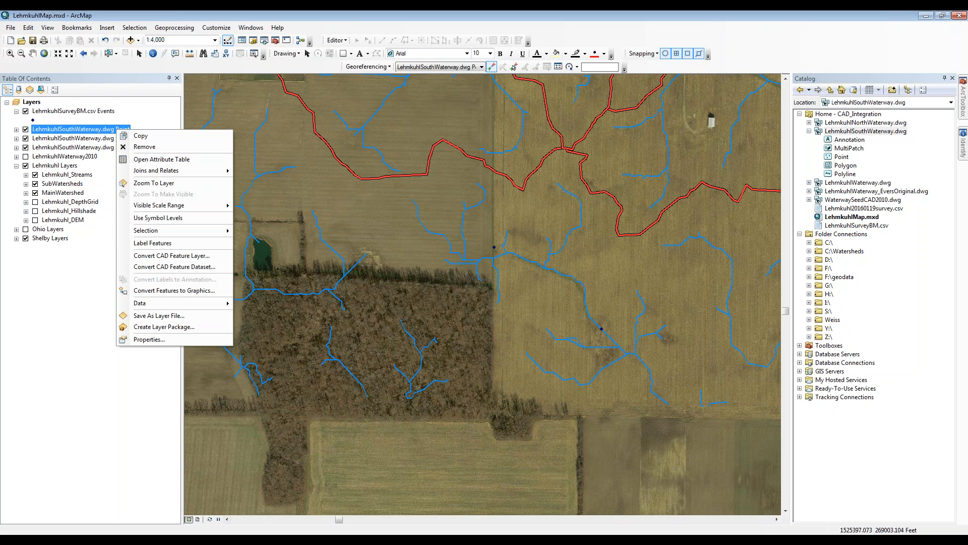
click(160, 184)
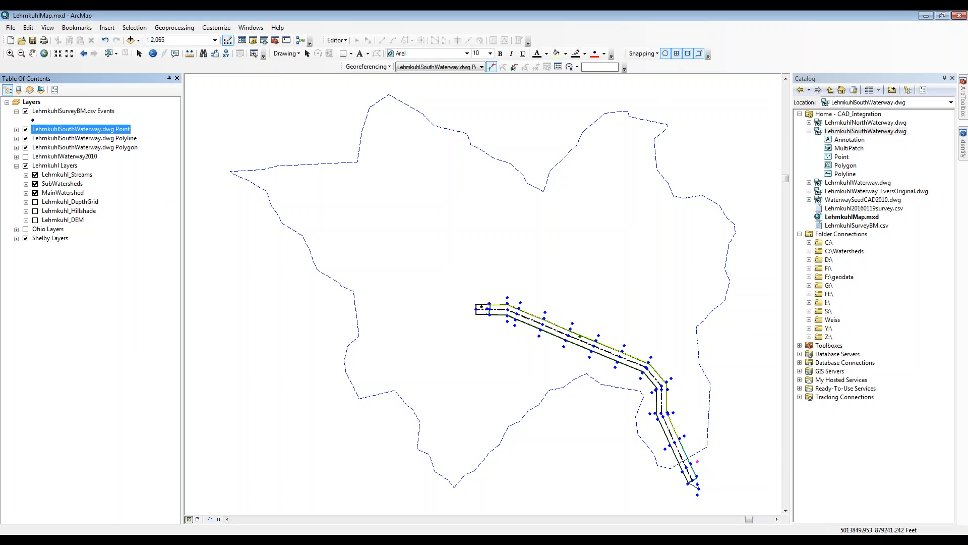
click(698, 461)
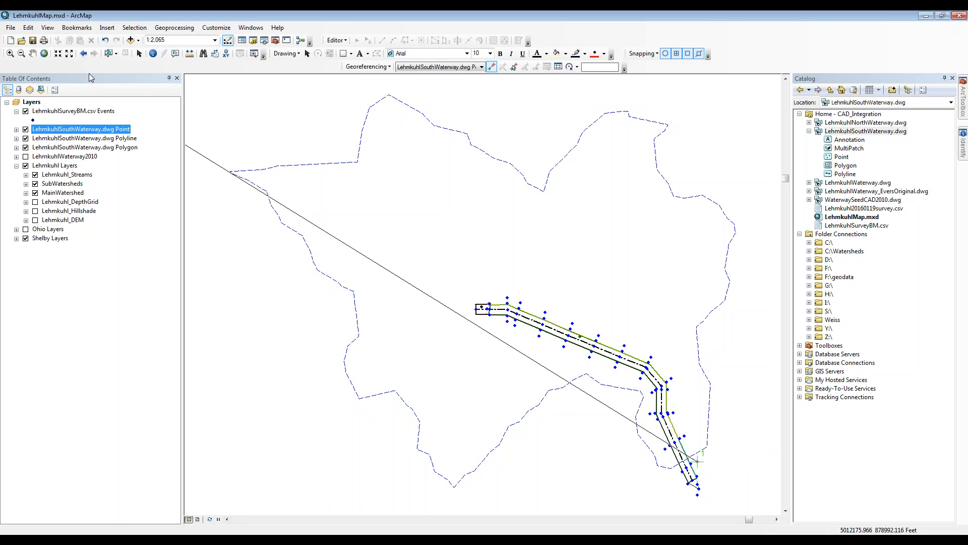
End the link on the southeastern survey benchmark point at the previous map extent and apply Auto Adjust to the drawing
click(84, 55)
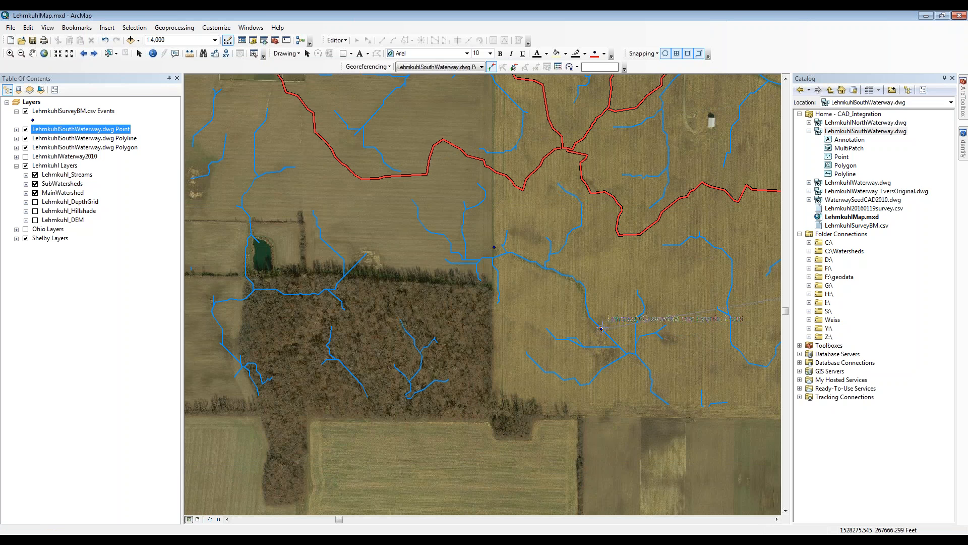
scroll(601, 329, down, 1)
scroll(601, 328, down, 3)
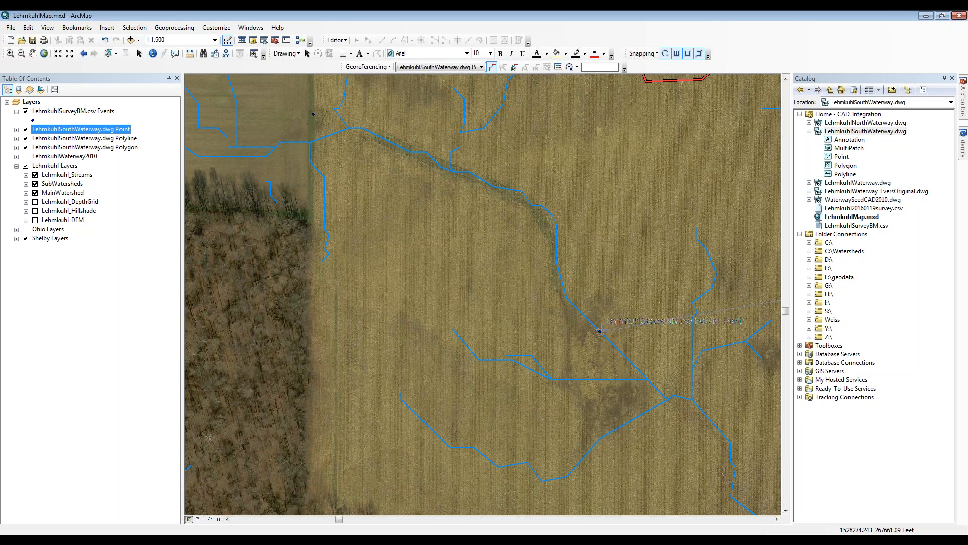
click(599, 331)
click(366, 66)
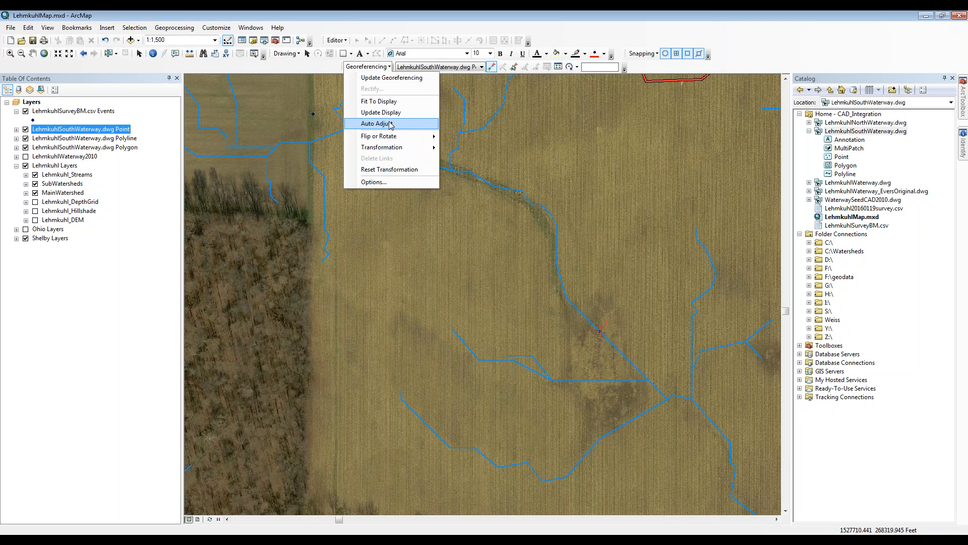
click(390, 124)
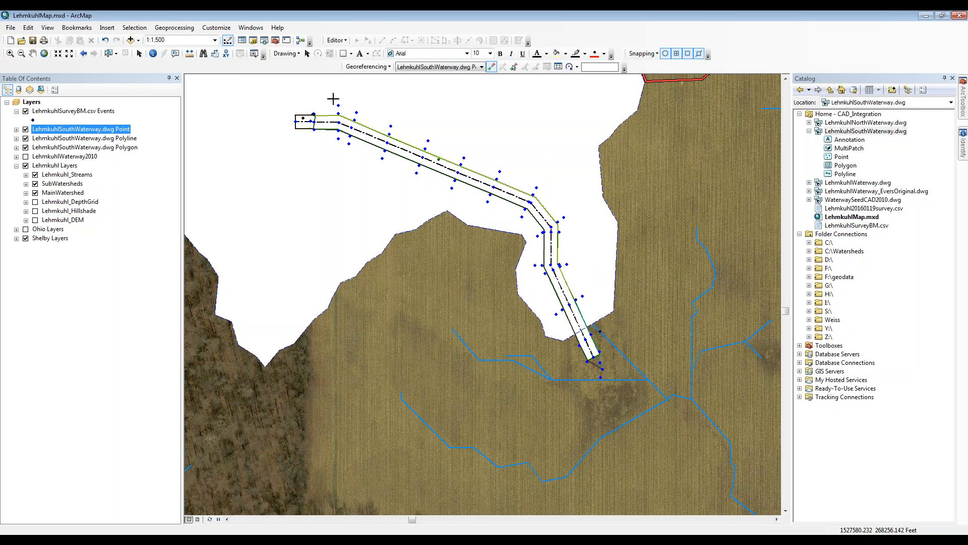
Show only the Point layer of the drawing, hiding its lines, polygons and the survey events, and start a link at the northwestern benchmark point
scroll(309, 112, up, 3)
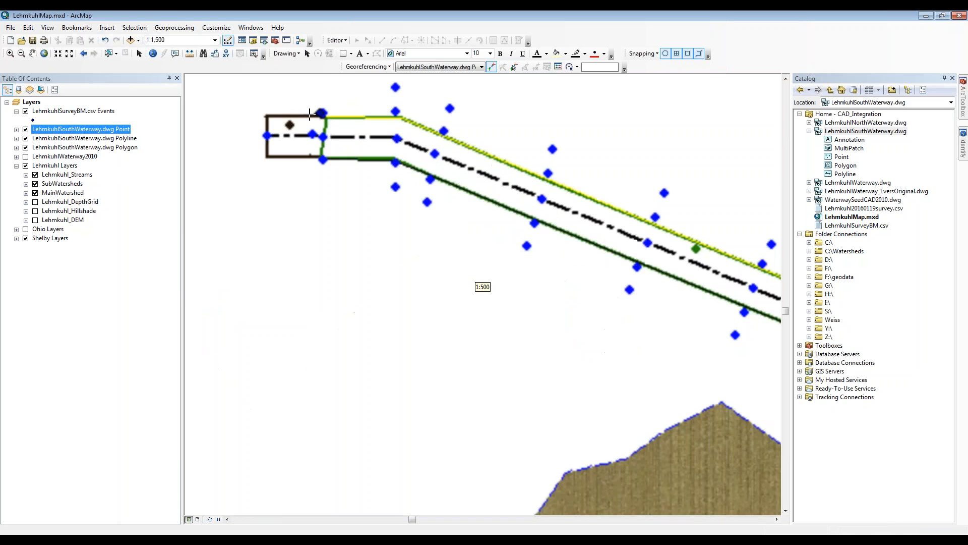
scroll(310, 112, up, 3)
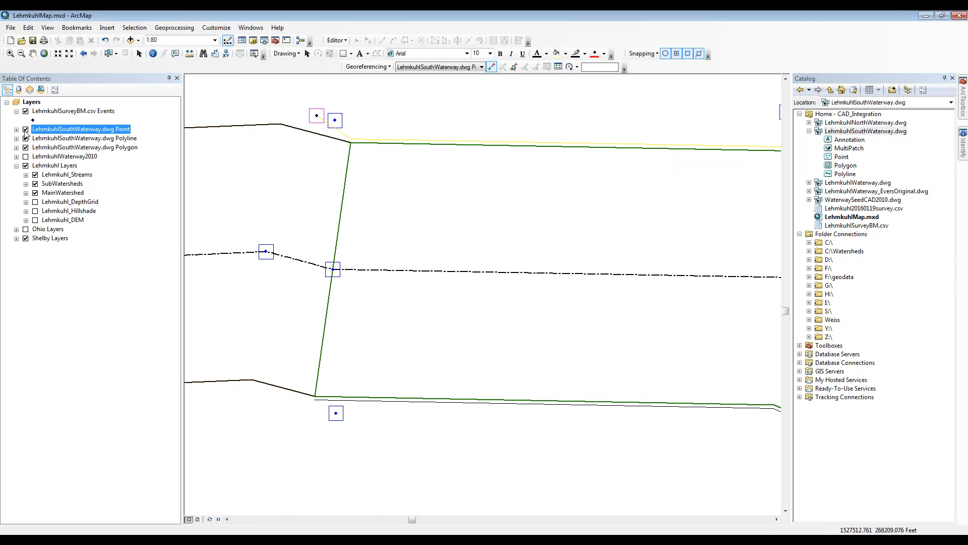
click(26, 112)
click(25, 138)
click(26, 147)
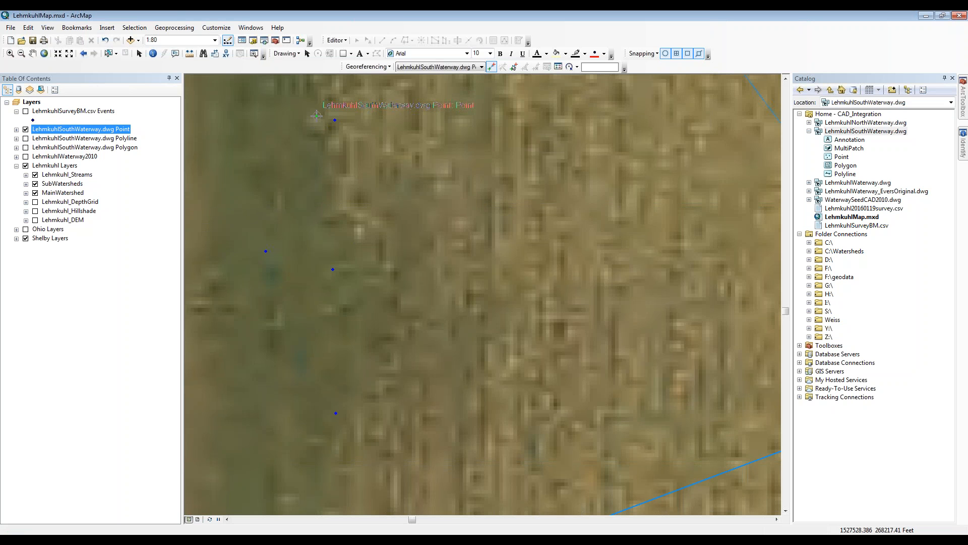
click(317, 115)
Hide the drawing's Point layer, show the LehmkuhlSurveyBM.csv Events layer and end the link on the northwestern survey benchmark
click(26, 129)
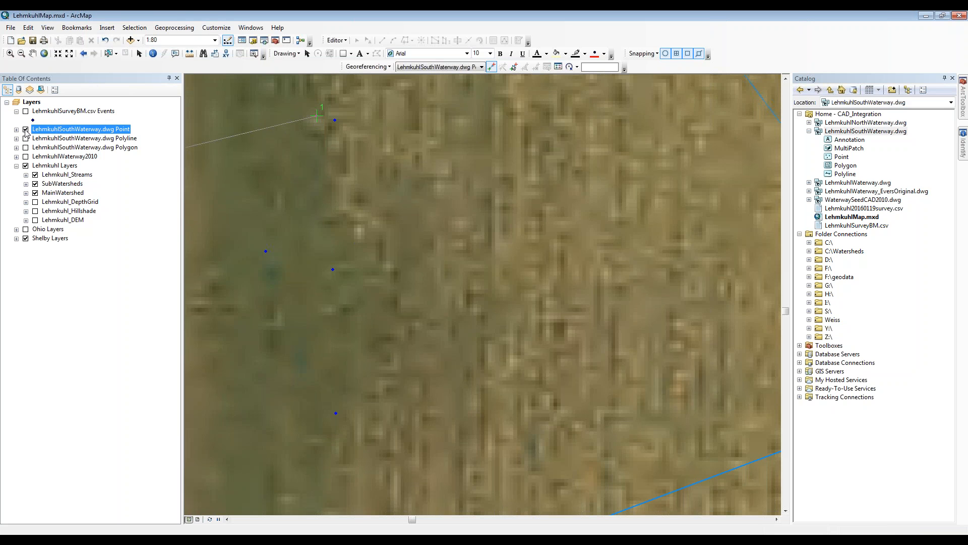
click(26, 111)
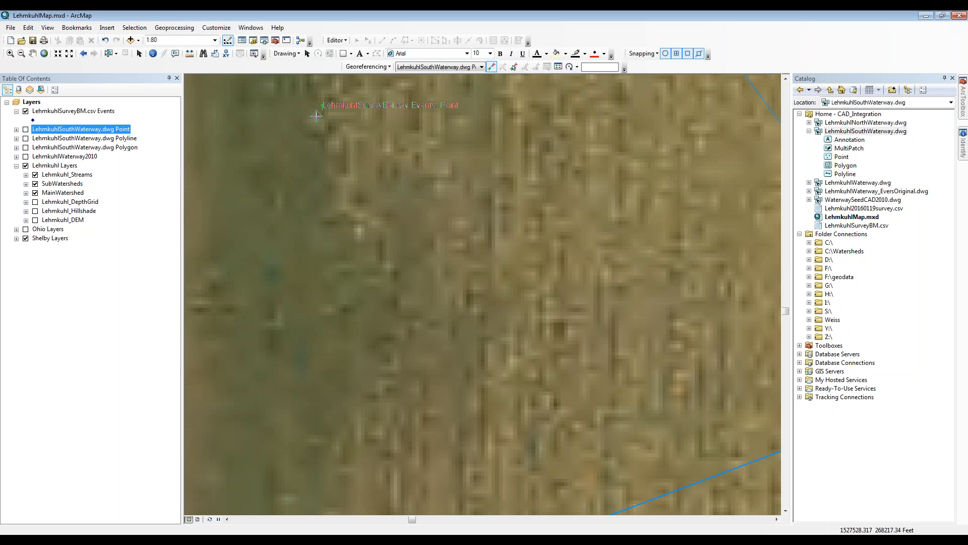
scroll(317, 115, up, 1)
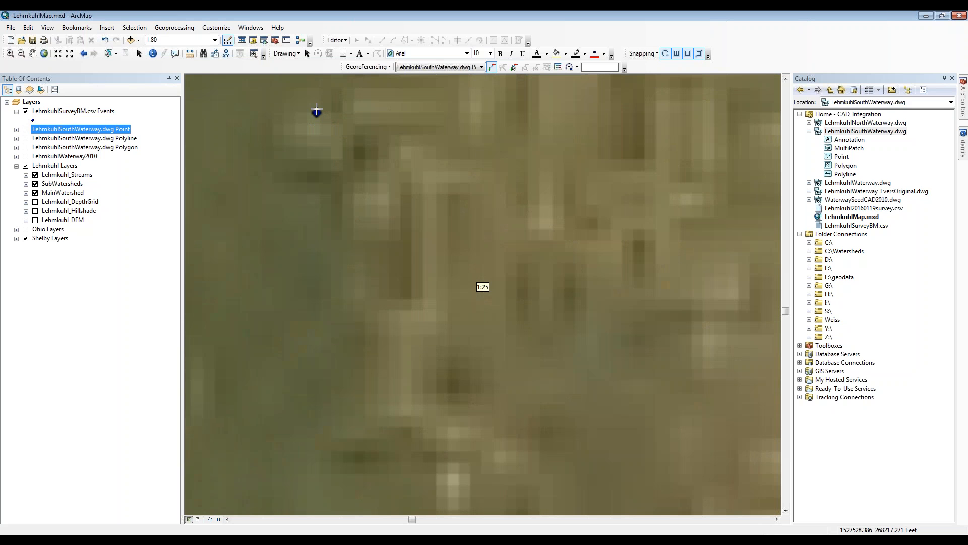
scroll(327, 122, up, 3)
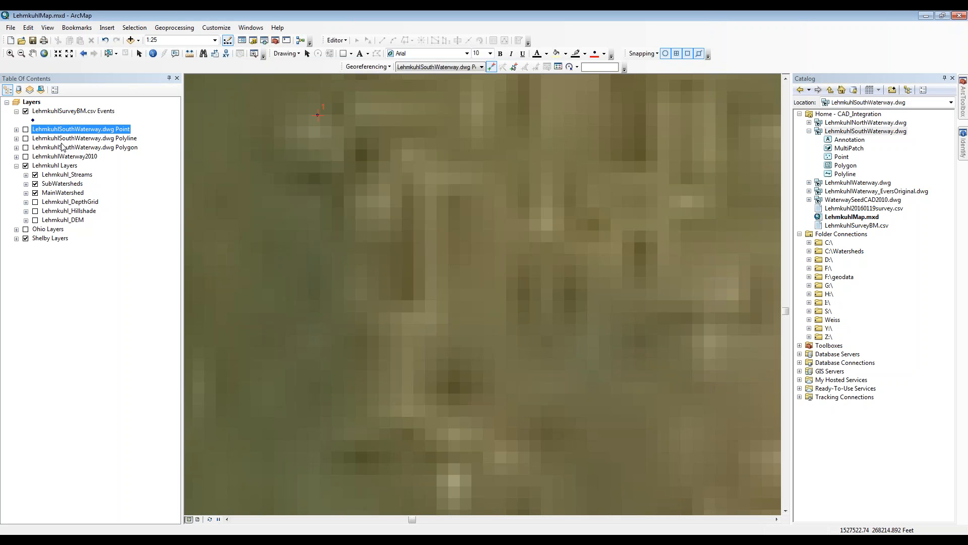
Examine the link table's source and map coordinates and its transformation settings, and close the table
click(557, 68)
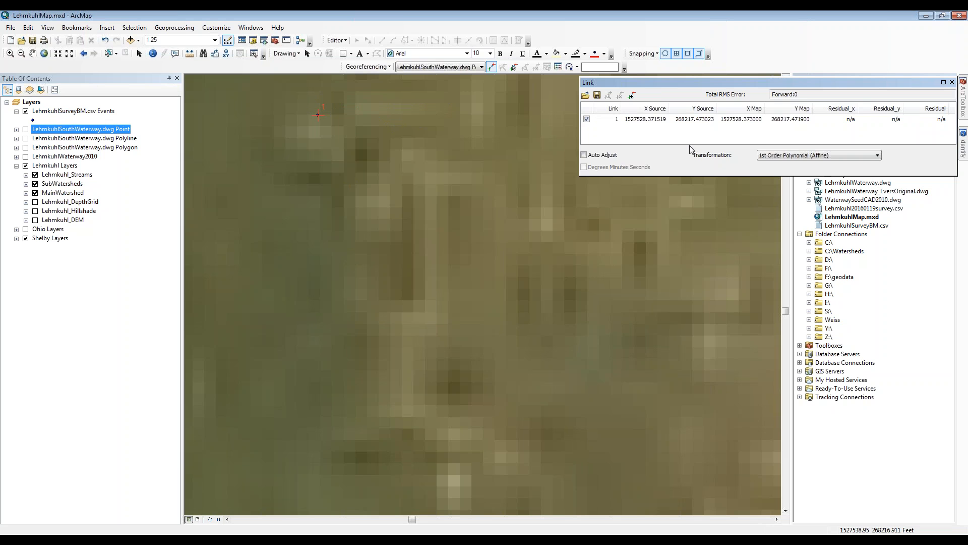
click(379, 68)
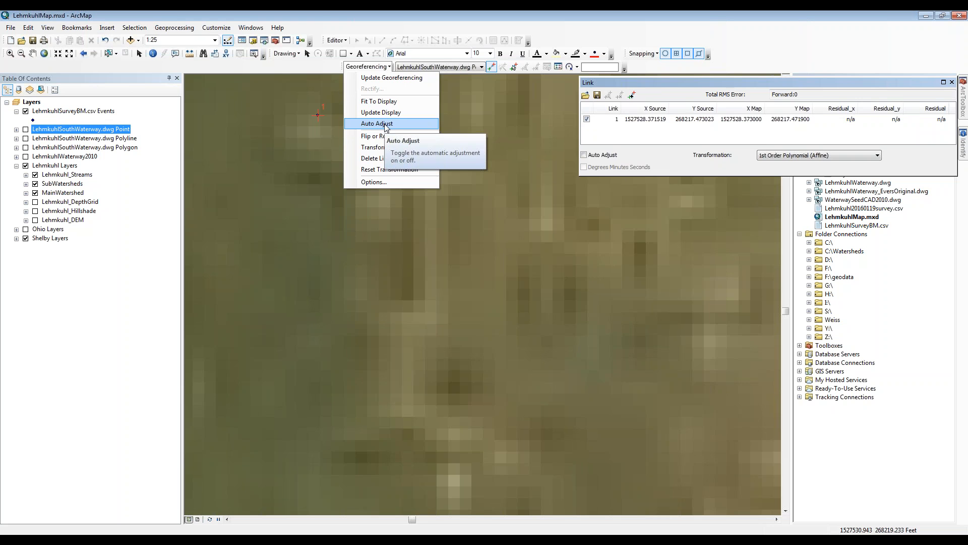
drag(689, 81, 589, 100)
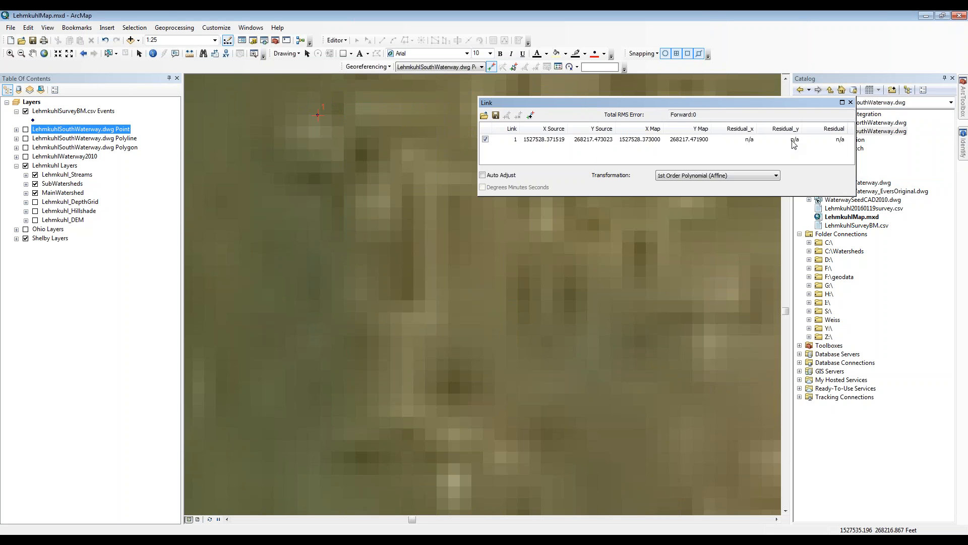
click(851, 102)
scroll(454, 202, down, 4)
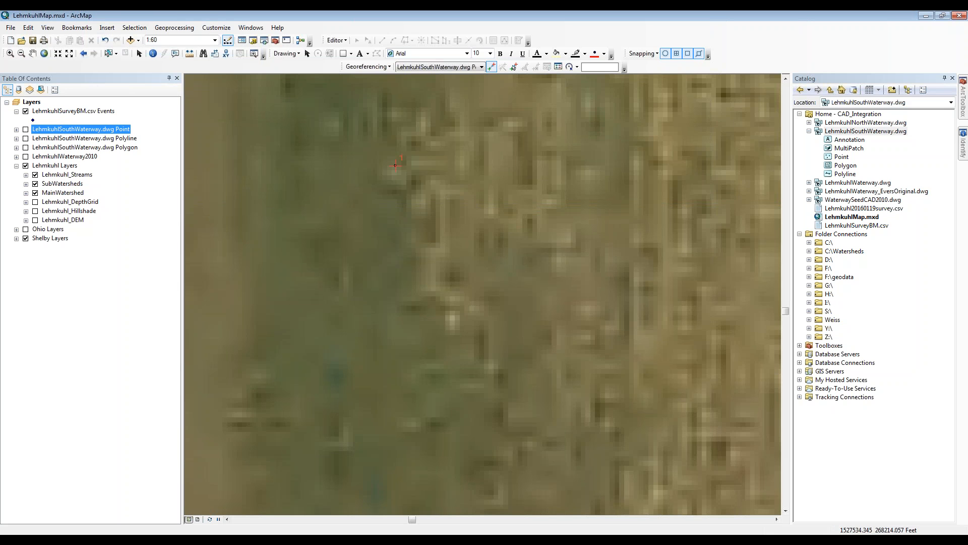
scroll(459, 218, down, 3)
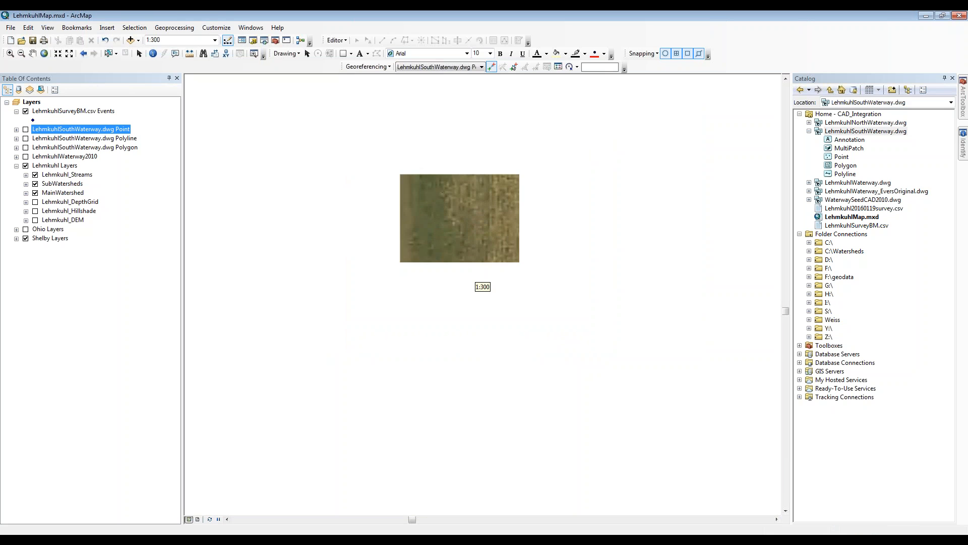
Show the Point, Polyline and Polygon layers of the LehmkuhlSouthWaterway drawing over the aerial imagery
scroll(454, 199, down, 3)
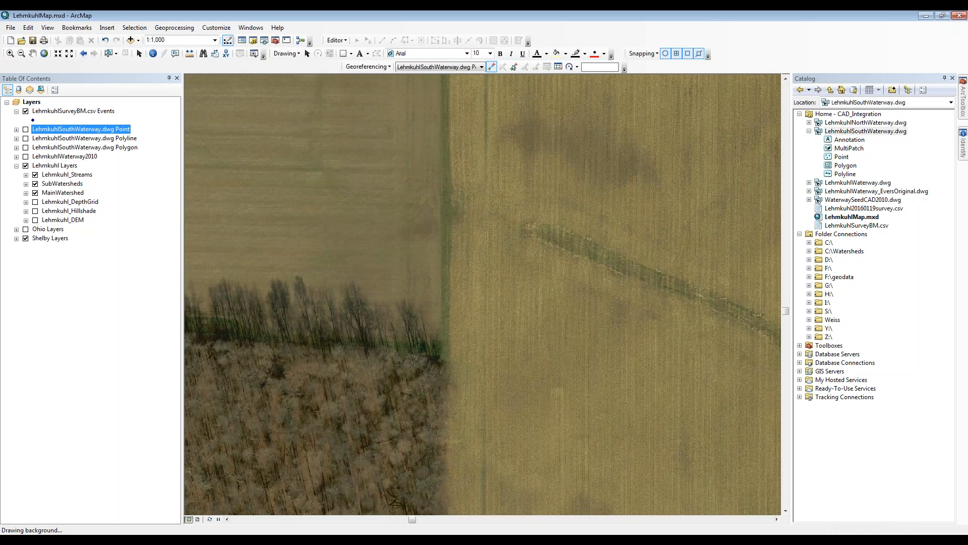
scroll(399, 229, down, 2)
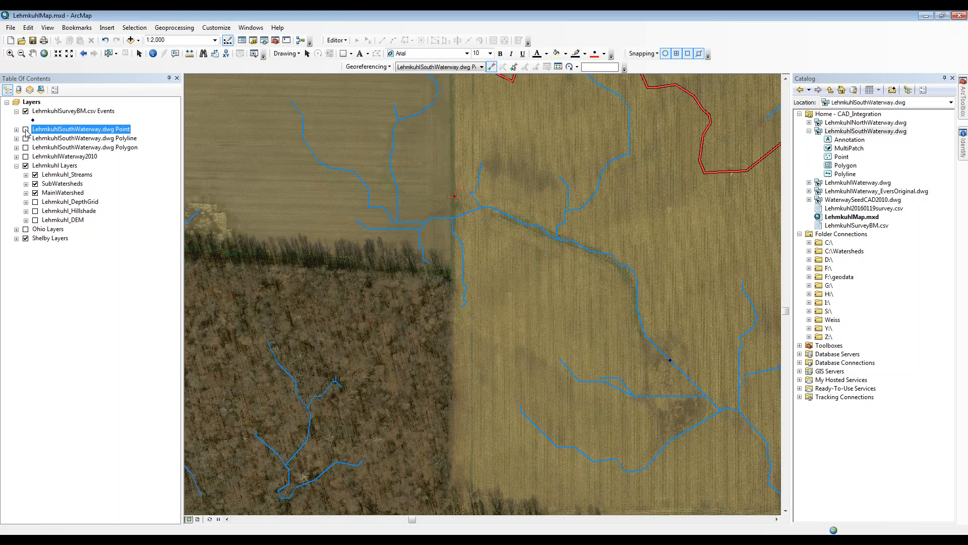
click(26, 129)
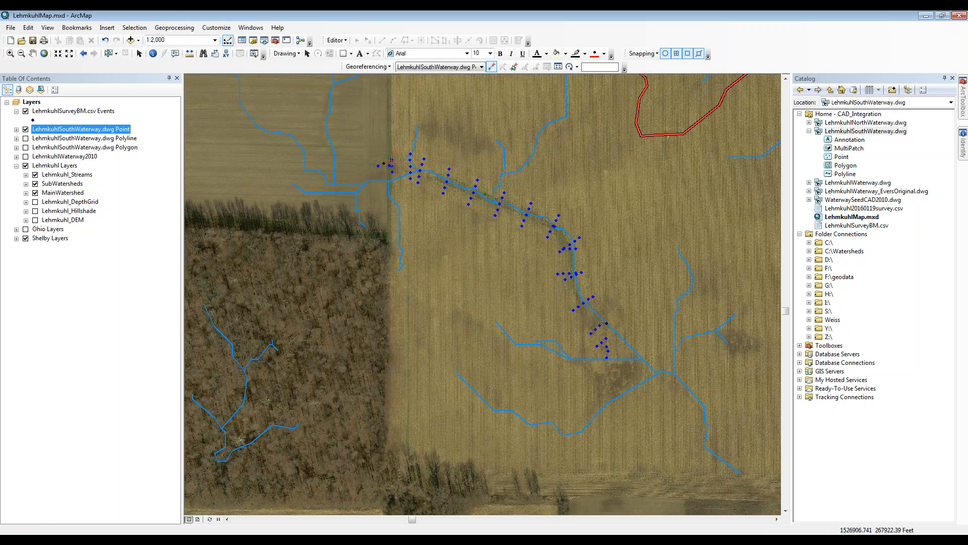
click(25, 138)
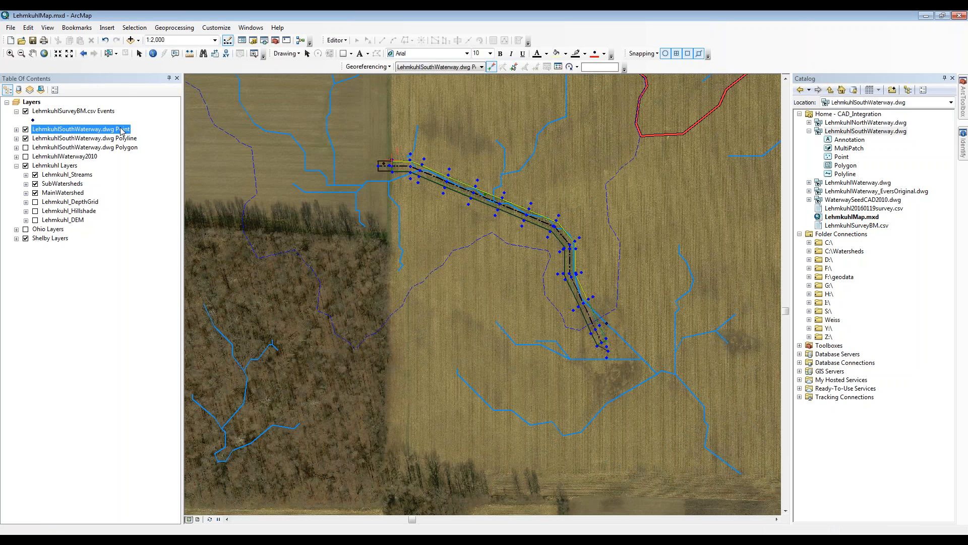
click(26, 147)
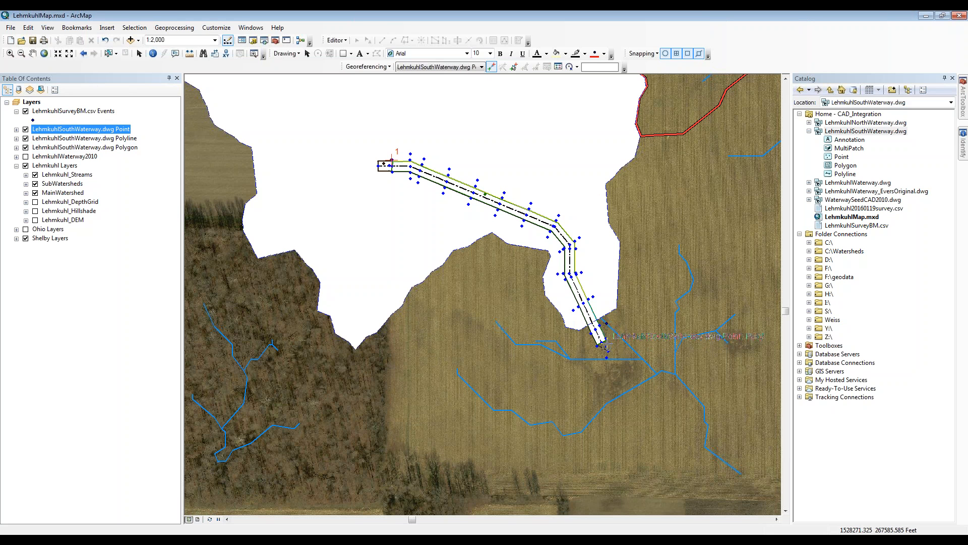
mouse_move(604, 338)
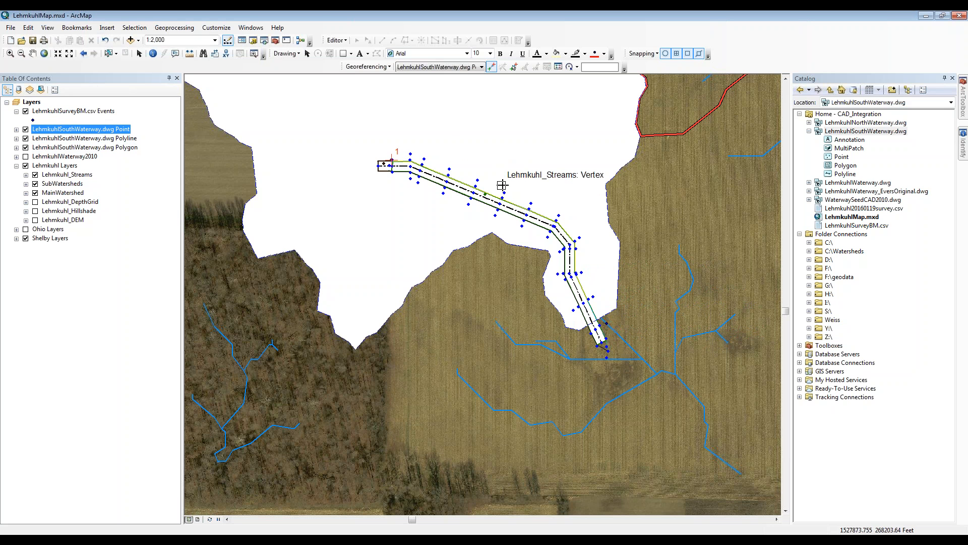
Update the drawing's georeferencing, saving the world file as LehmkuhlSouthWaterway.wld in the CAD_Integration folder
scroll(502, 185, up, 3)
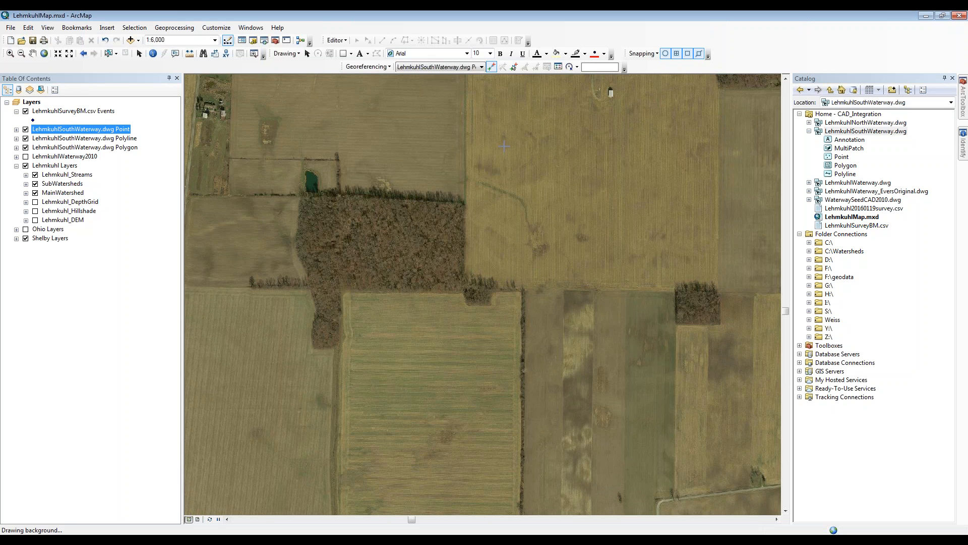
drag(502, 140, 499, 255)
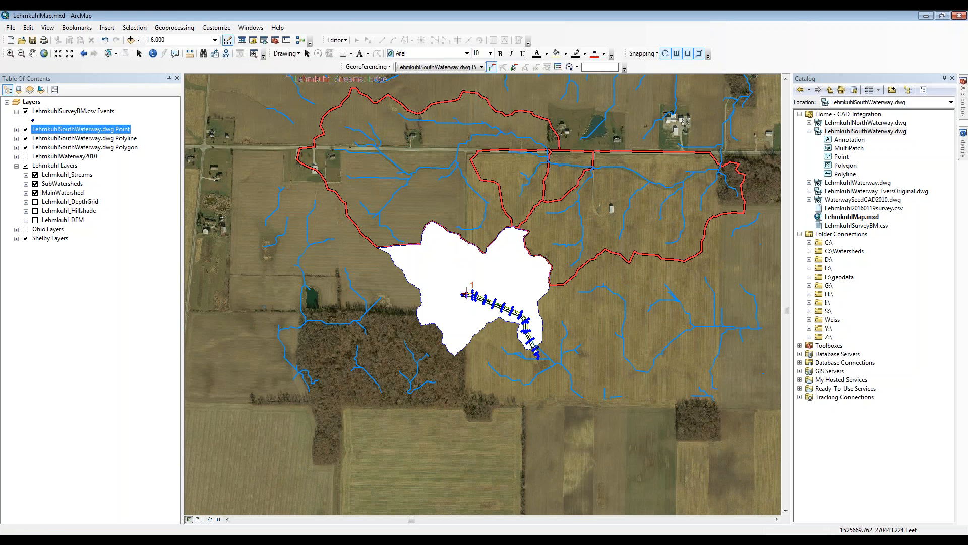
click(379, 68)
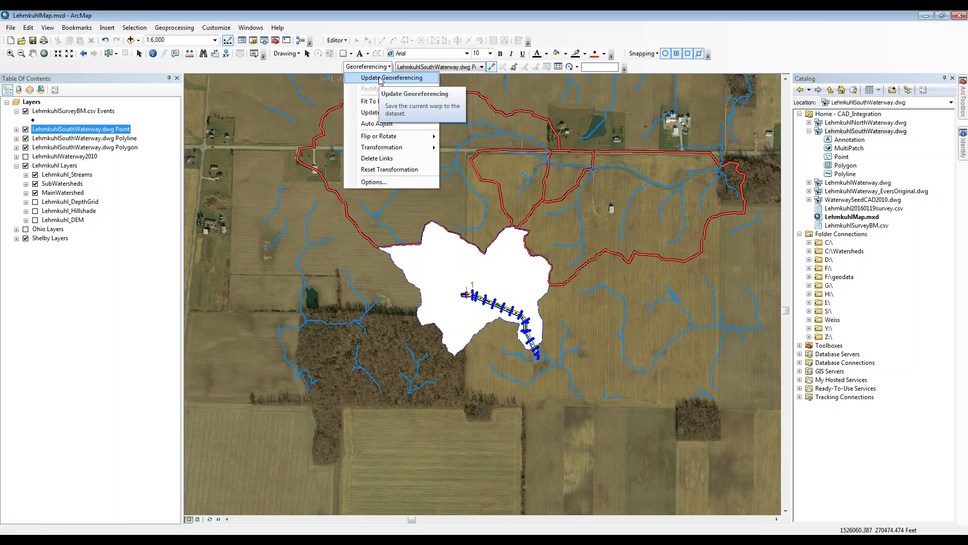
click(380, 78)
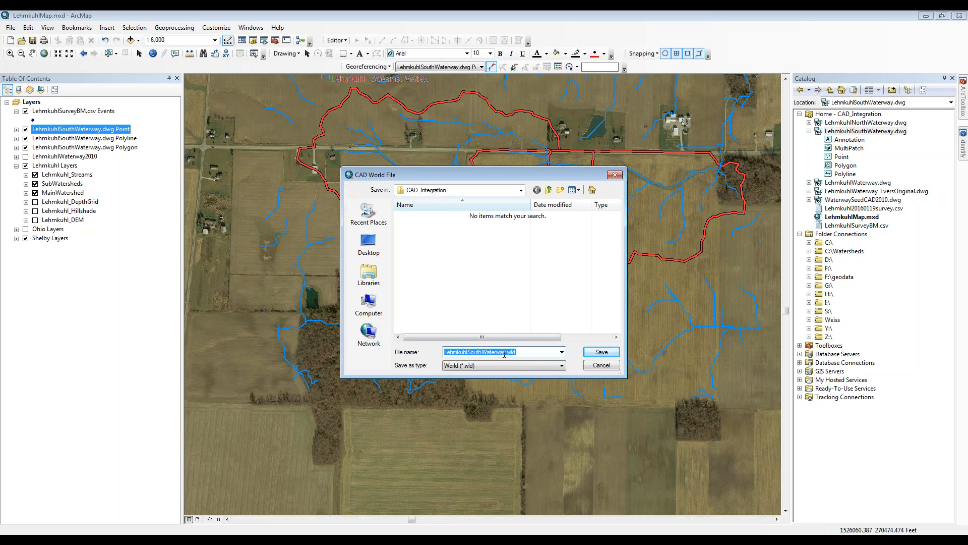
click(611, 355)
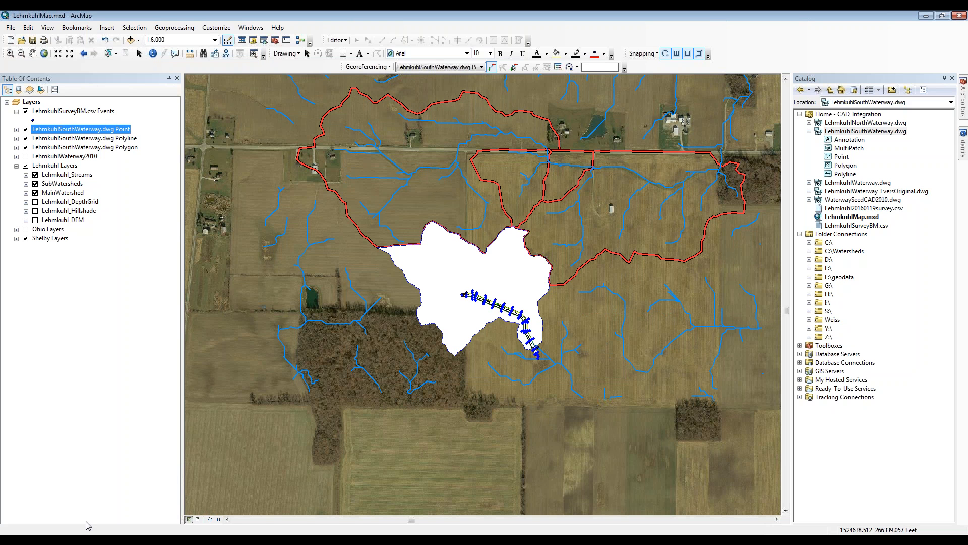
Switch to Windows Explorer, examine the LehmkuhlSouthWaterway.wld entry in the CAD_Integration folder, and return to ArcMap
click(45, 539)
click(44, 521)
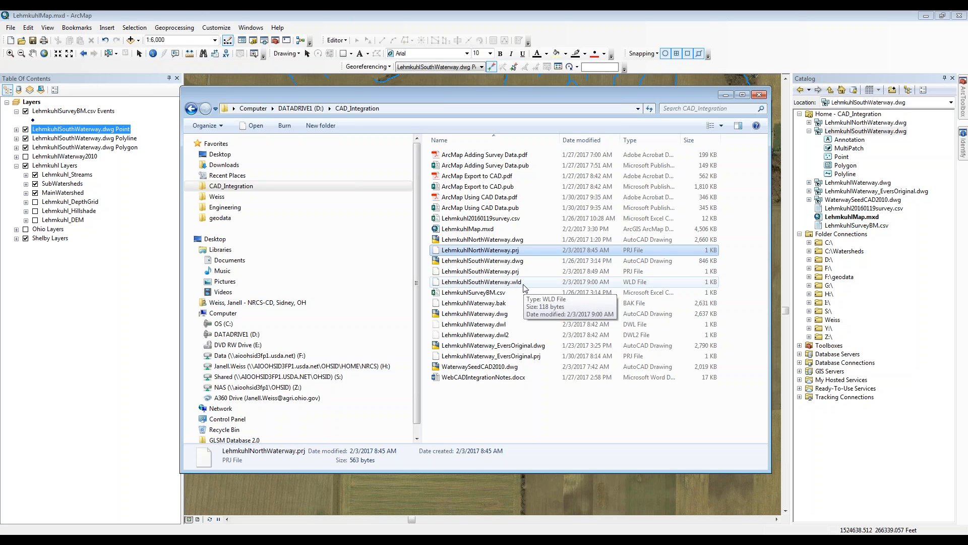
click(725, 95)
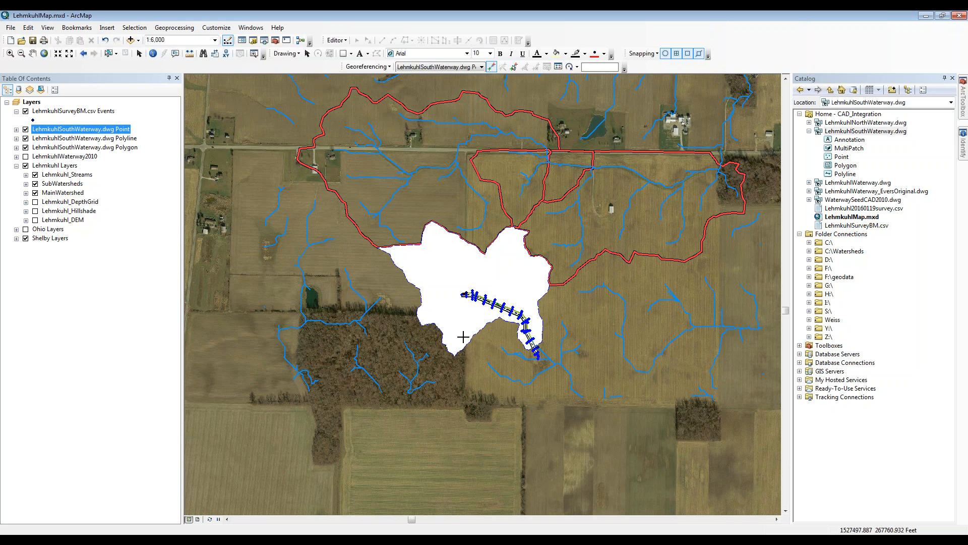
Open the attribute table of the drawing's Polygon layer, sort it by Layer and select the Seeding polygon
scroll(474, 329, up, 5)
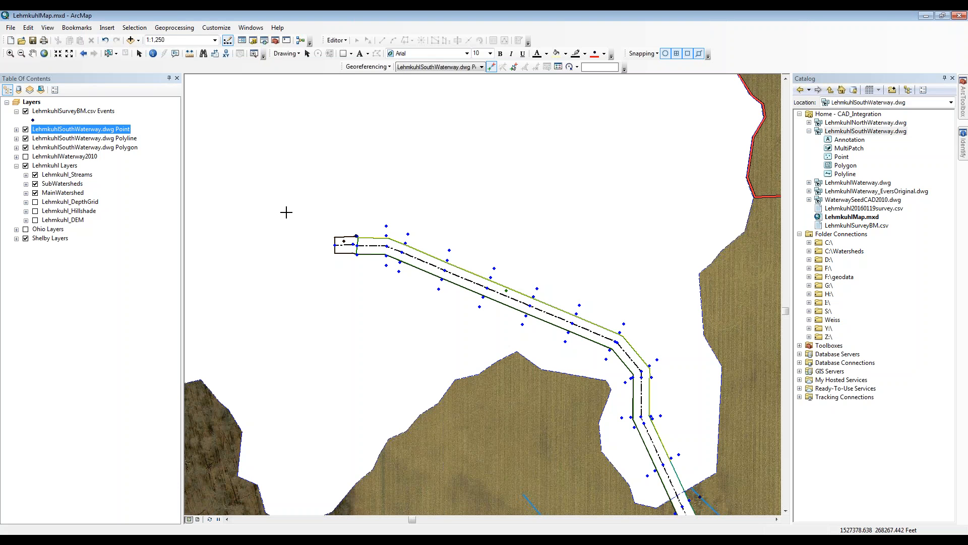
right_click(82, 132)
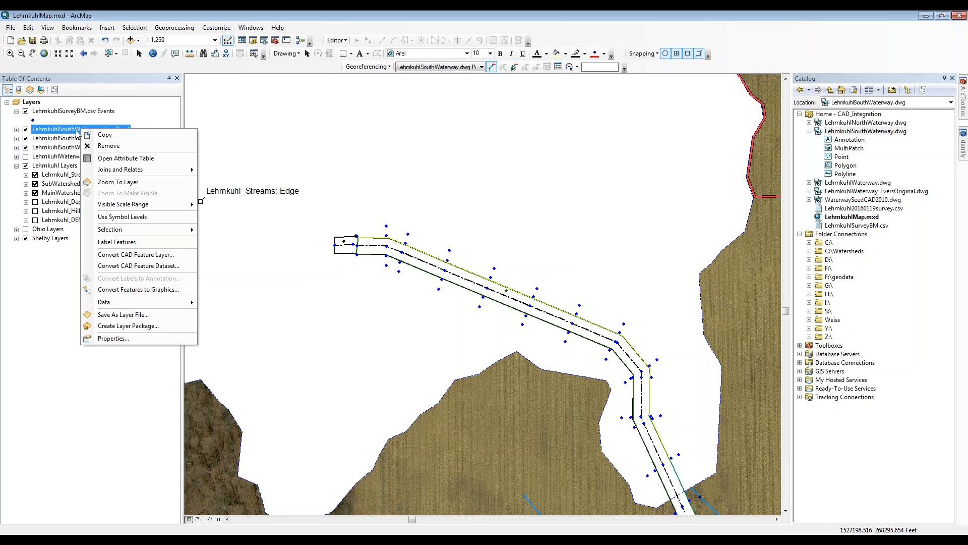
click(117, 112)
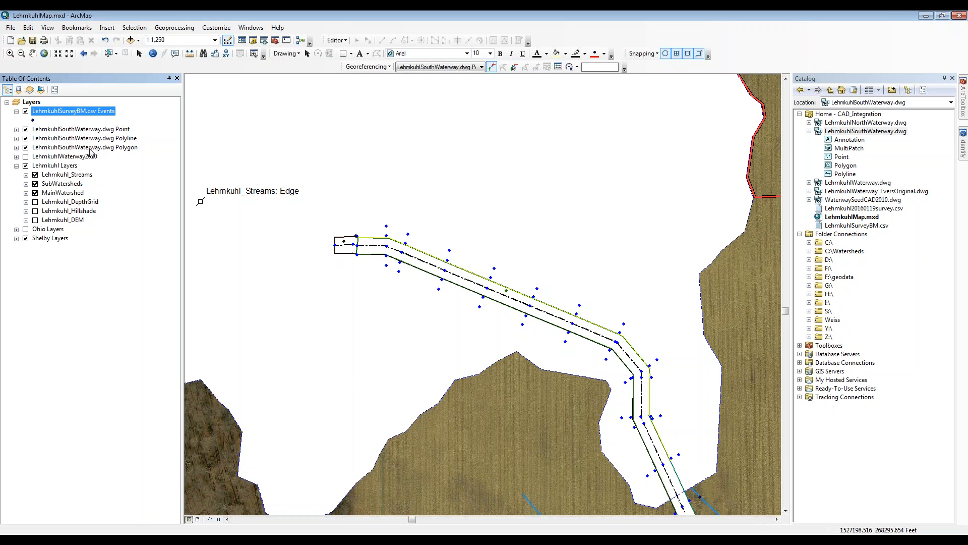
right_click(90, 149)
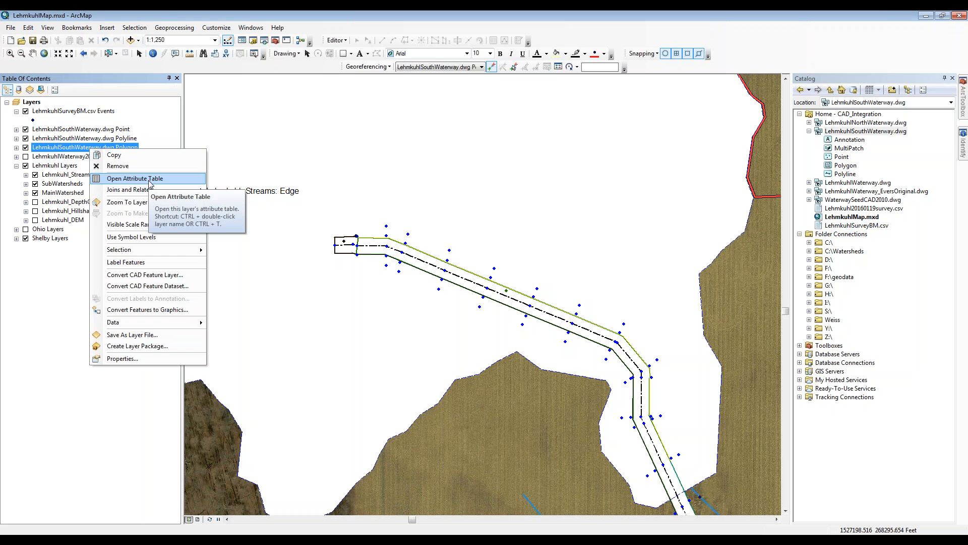
click(150, 182)
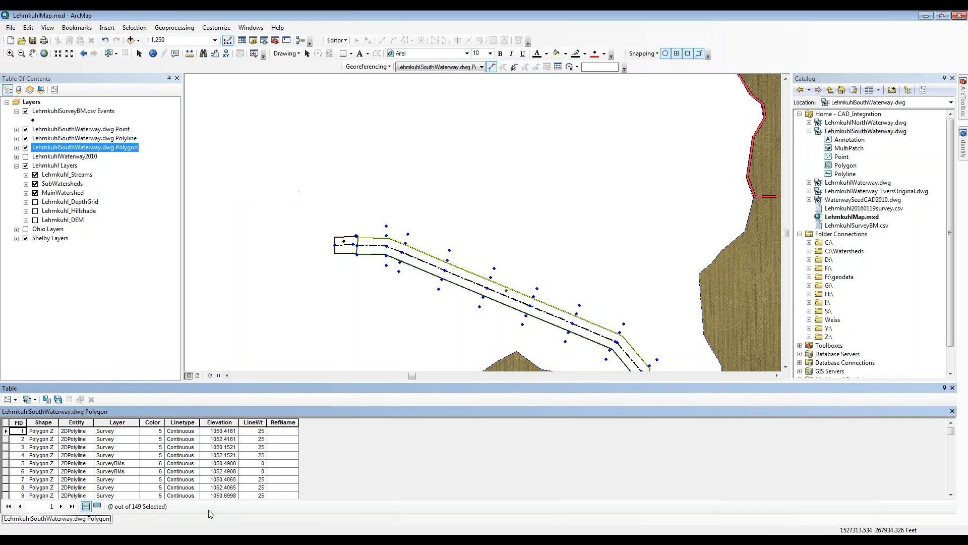
double_click(113, 422)
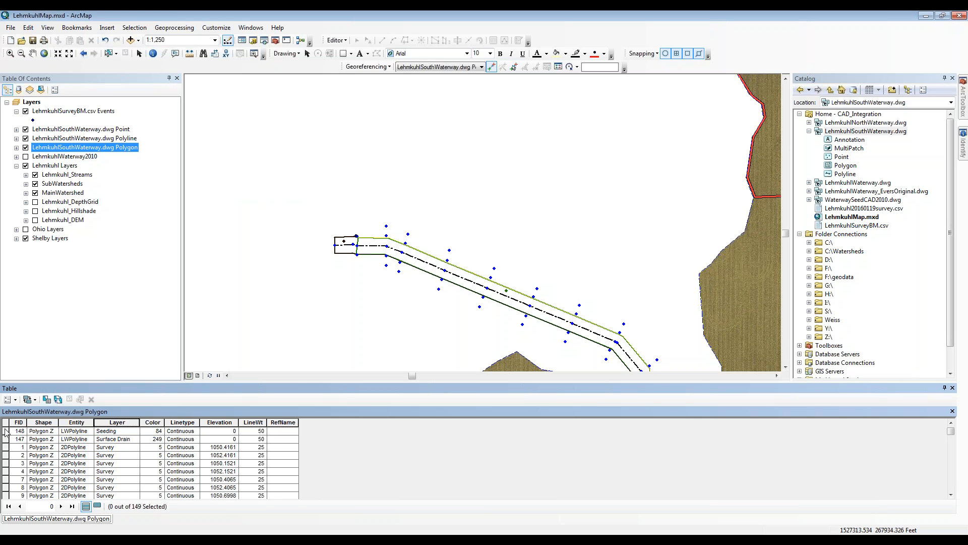
click(6, 431)
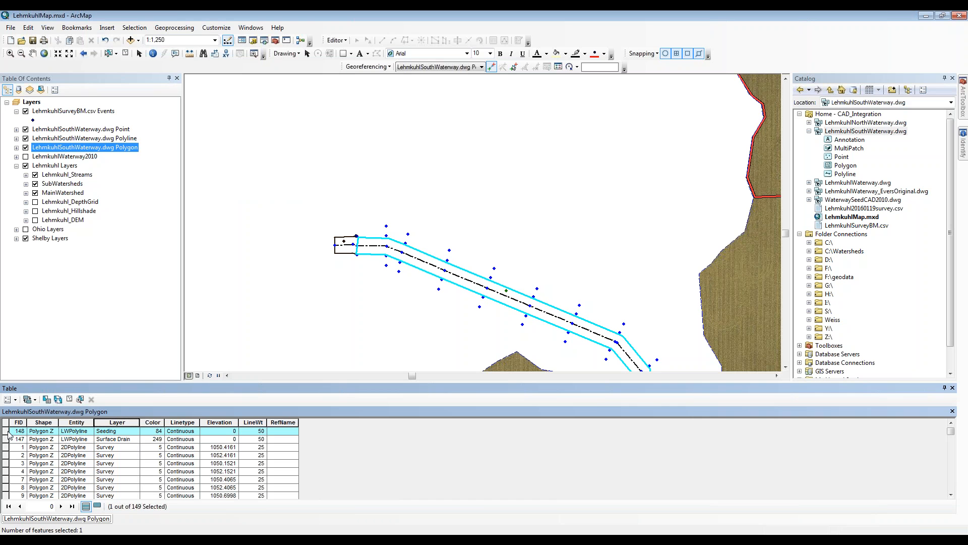
Start Convert CAD Feature Layer on the drawing's Polygon layer and choose D:\geodata\geodata.gdb as the output location
right_click(85, 151)
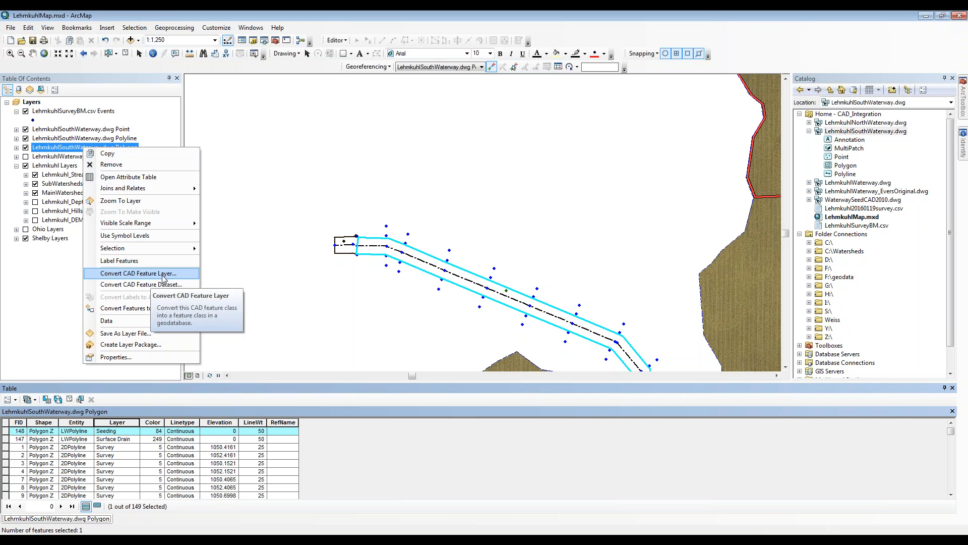
click(164, 276)
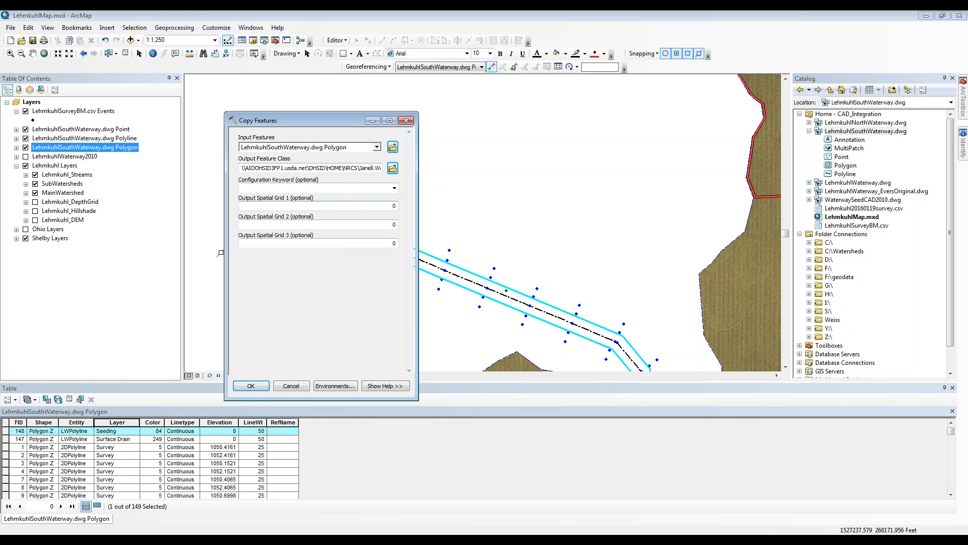
click(392, 168)
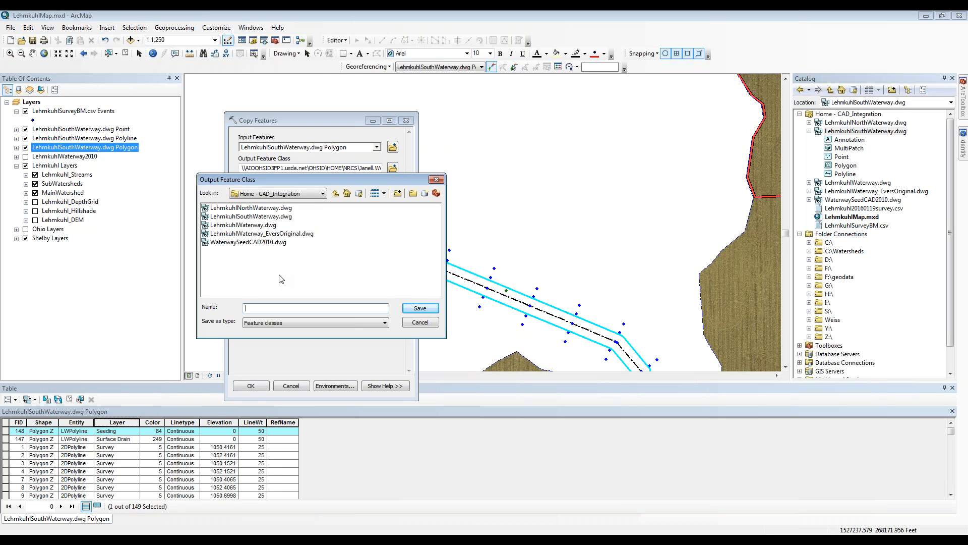
click(323, 194)
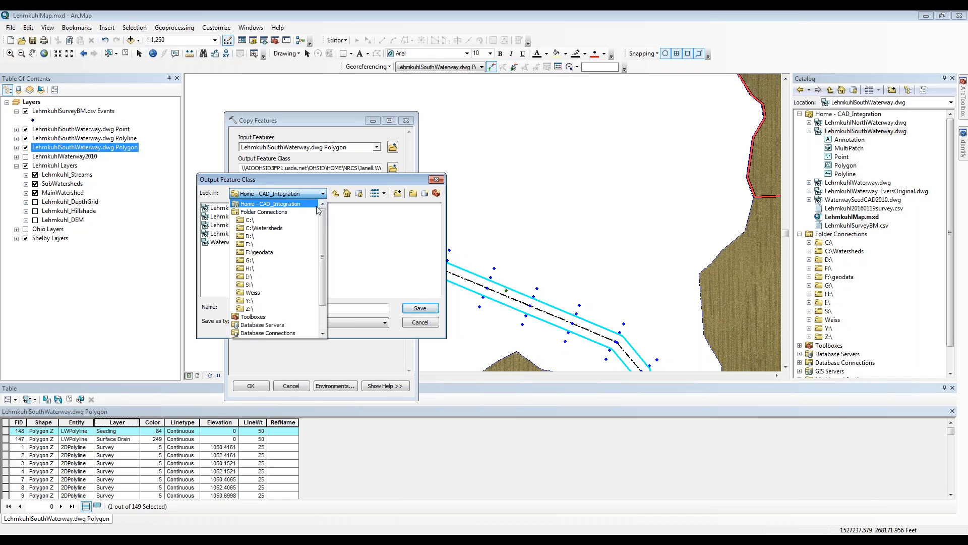
click(271, 237)
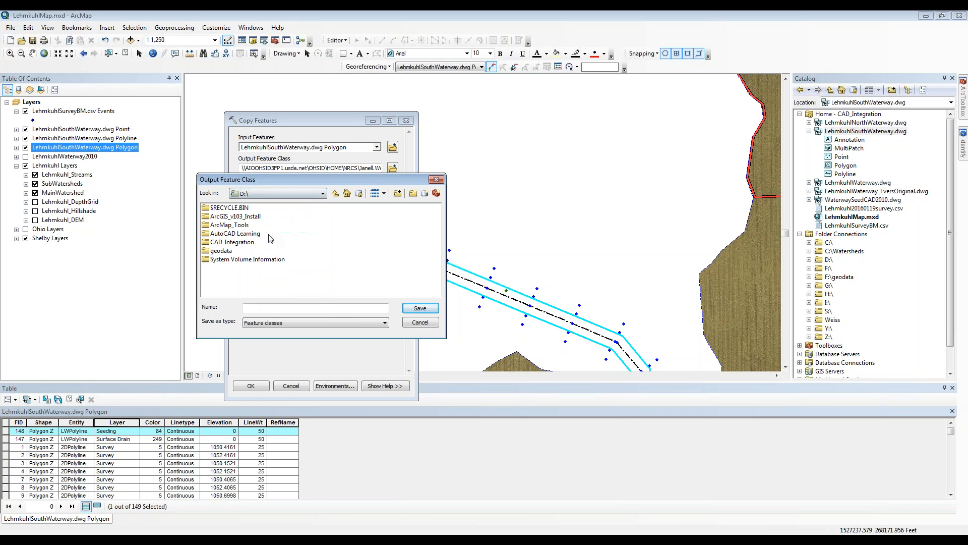
double_click(222, 251)
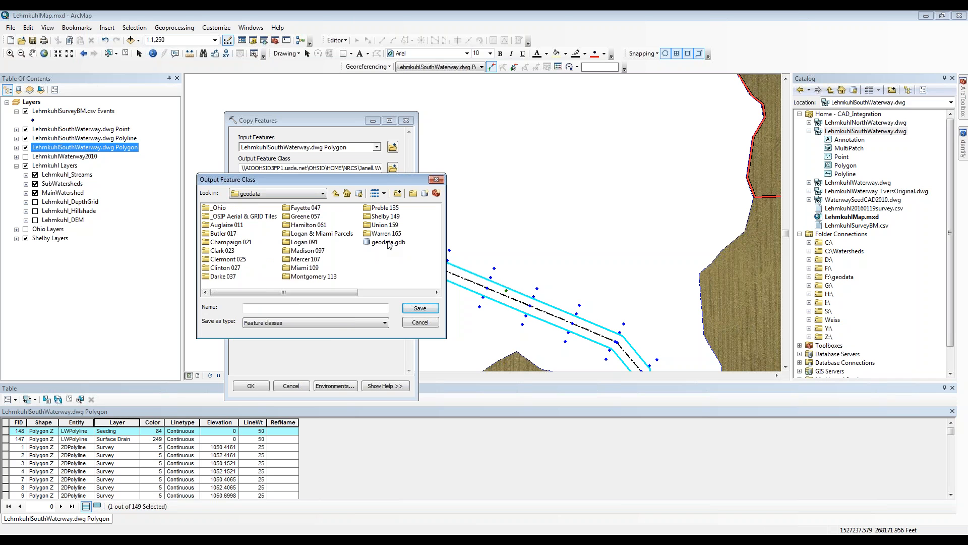
double_click(388, 243)
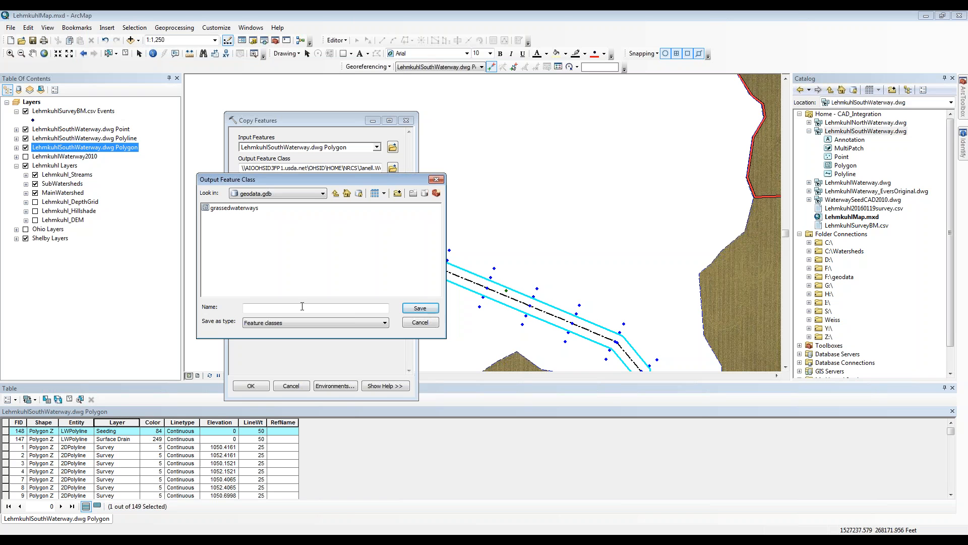
Name the output feature class Lehmkuhl2016South and run the conversion
text(Lehmn)
text(uhl2016)
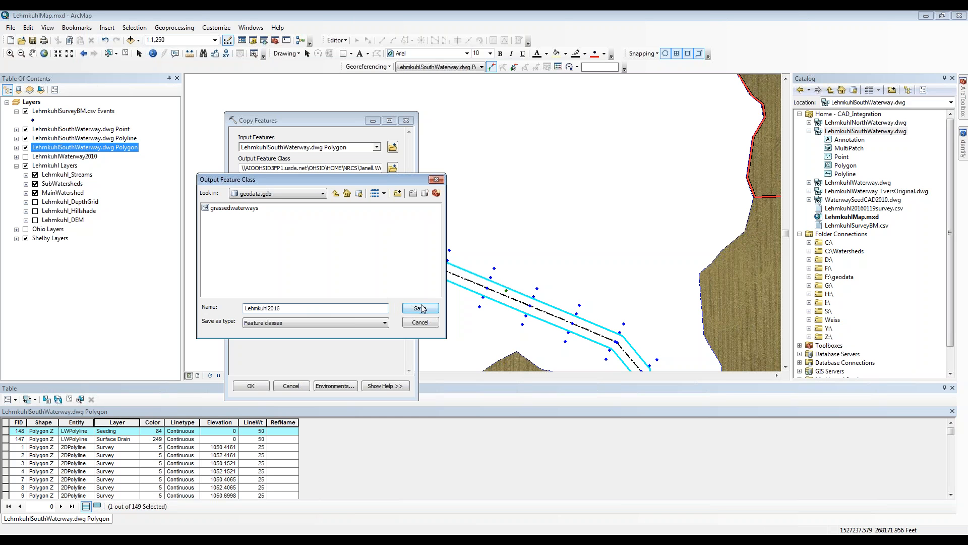
text(South)
click(434, 312)
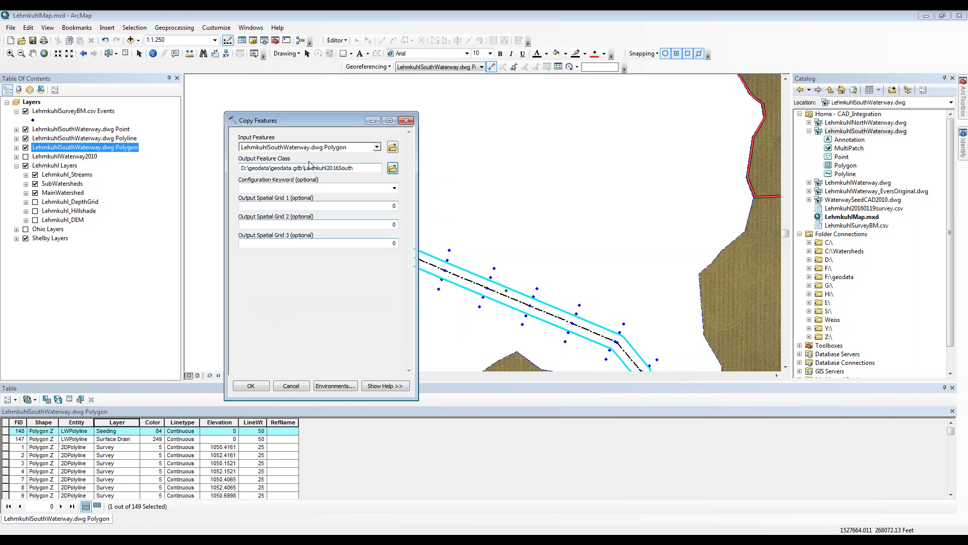
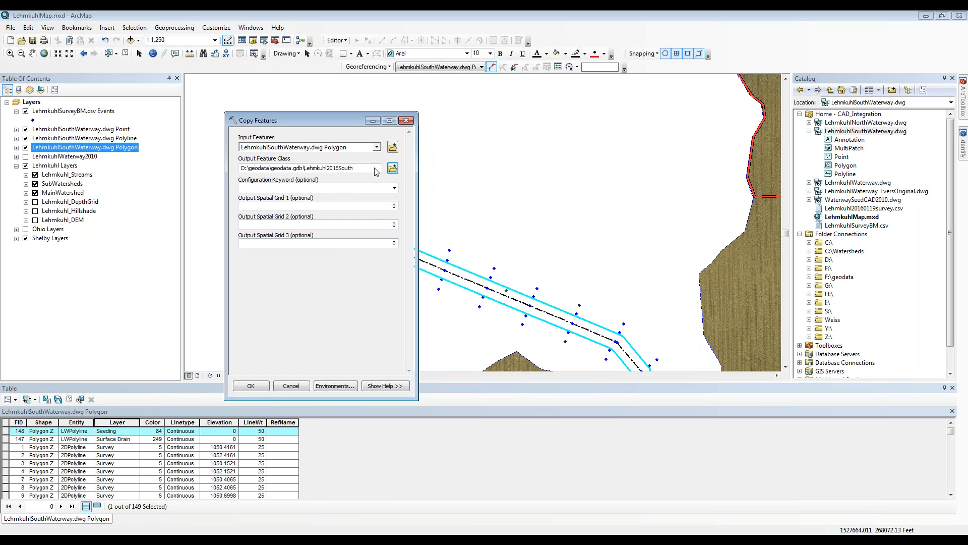
click(255, 386)
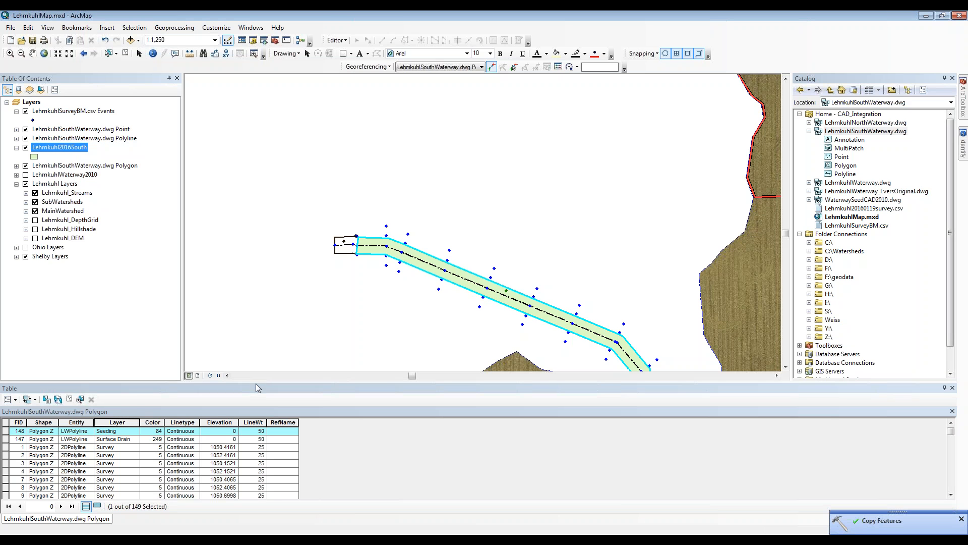
Hide the survey benchmark events and the drawing's Point, Polyline and Polygon layers, leaving Lehmkuhl2016South shown
click(25, 138)
click(25, 129)
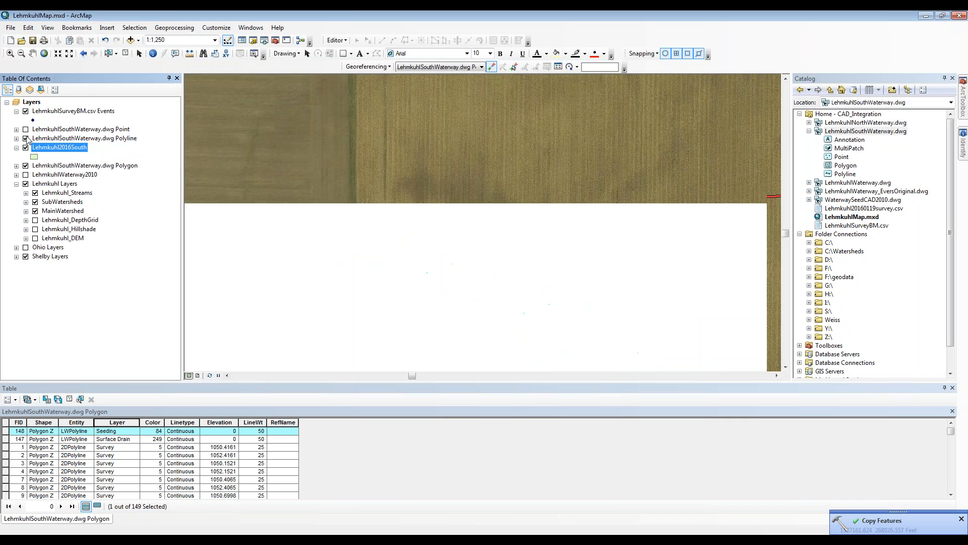
click(25, 111)
click(26, 166)
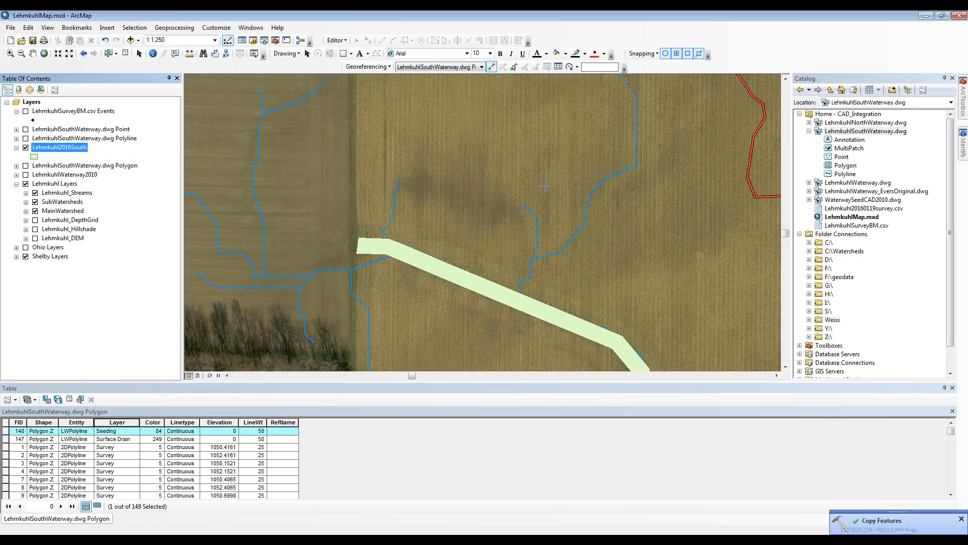
Start an edit session on the Lehmkuhl2016South layer
drag(539, 240, 499, 156)
scroll(499, 156, up, 3)
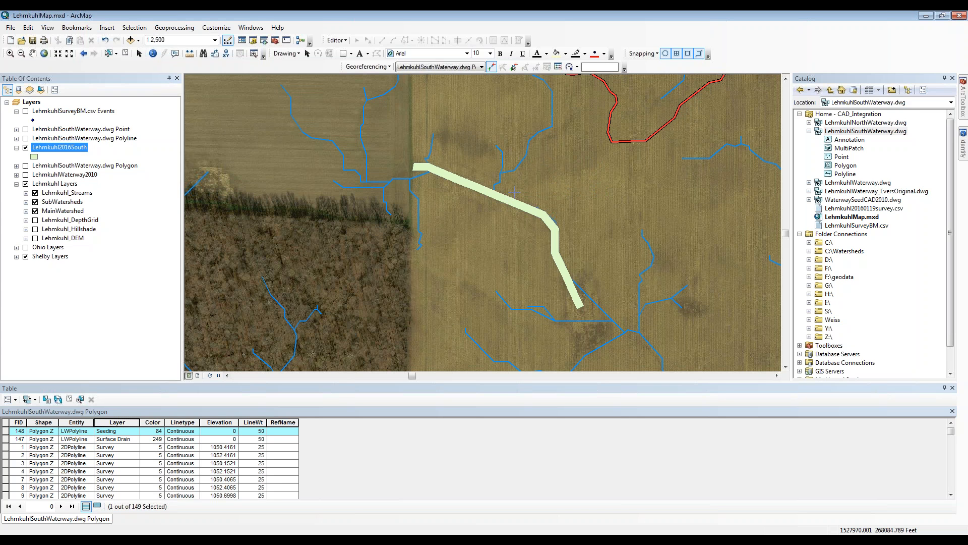
mouse_move(518, 204)
click(337, 41)
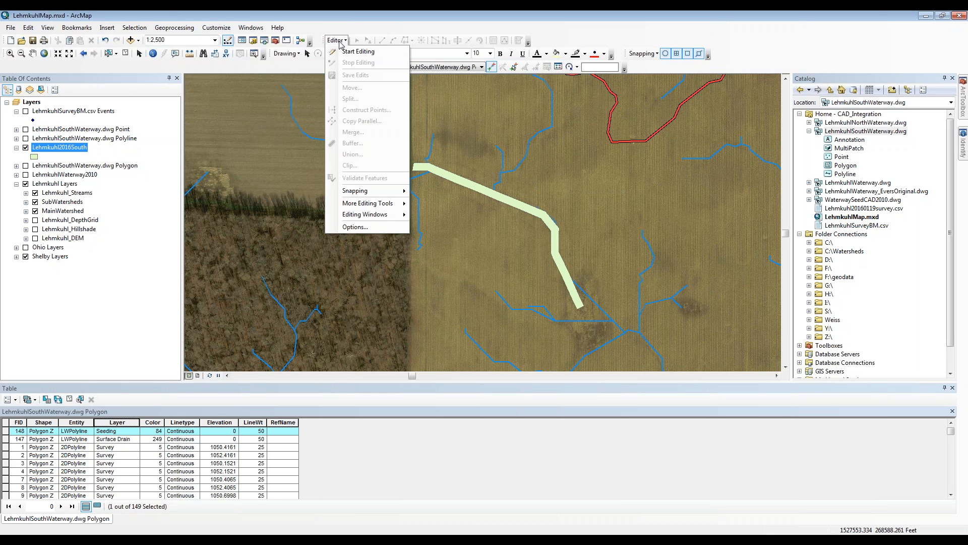
click(353, 52)
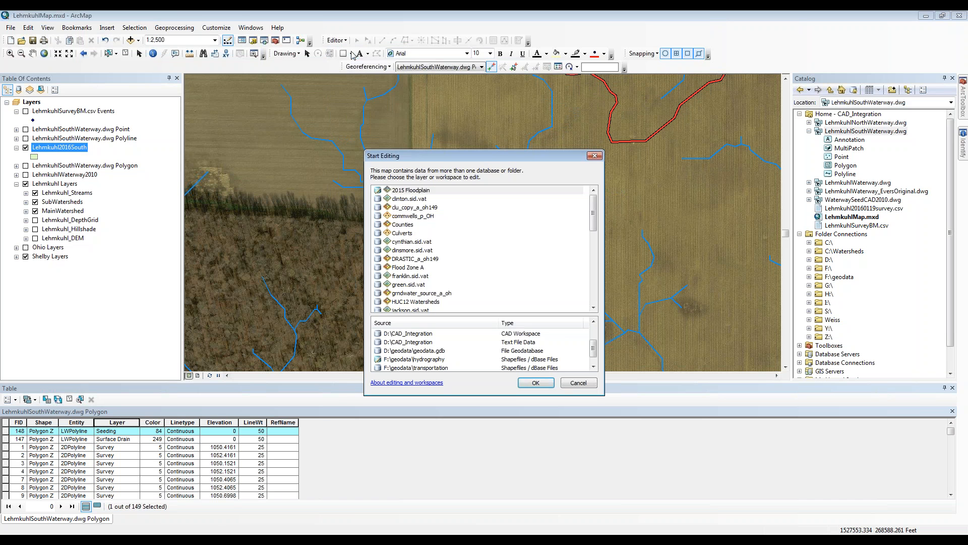
click(595, 220)
drag(595, 220, 597, 231)
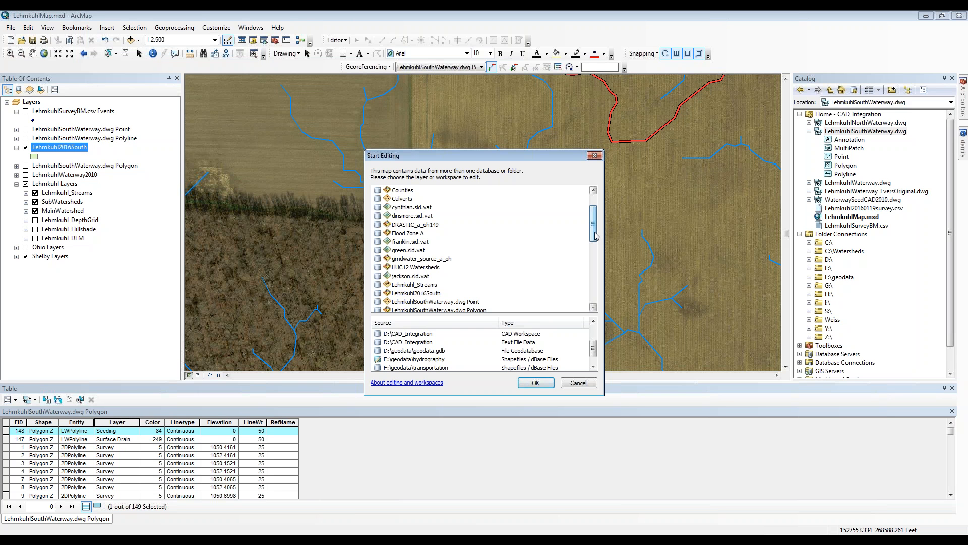
scroll(596, 235, down, 2)
drag(596, 231, 595, 238)
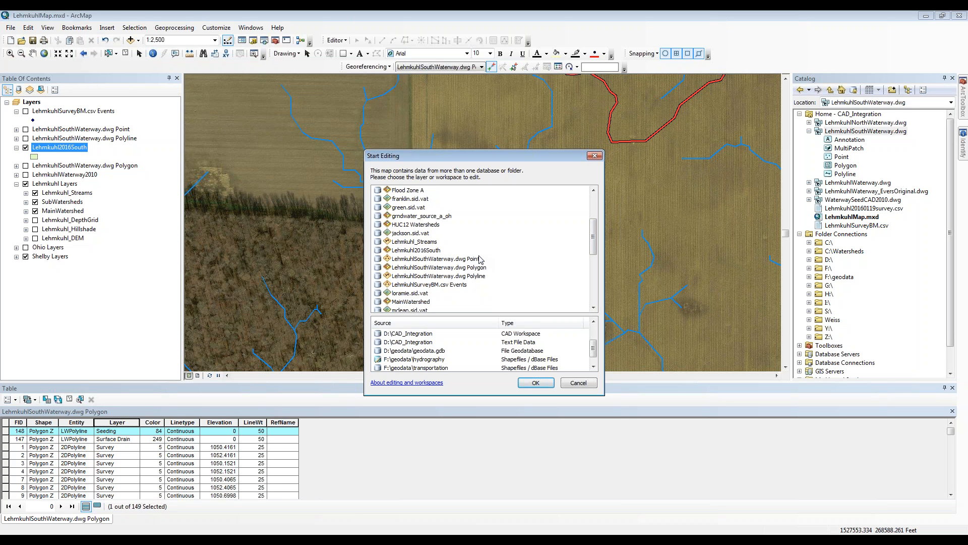
click(419, 251)
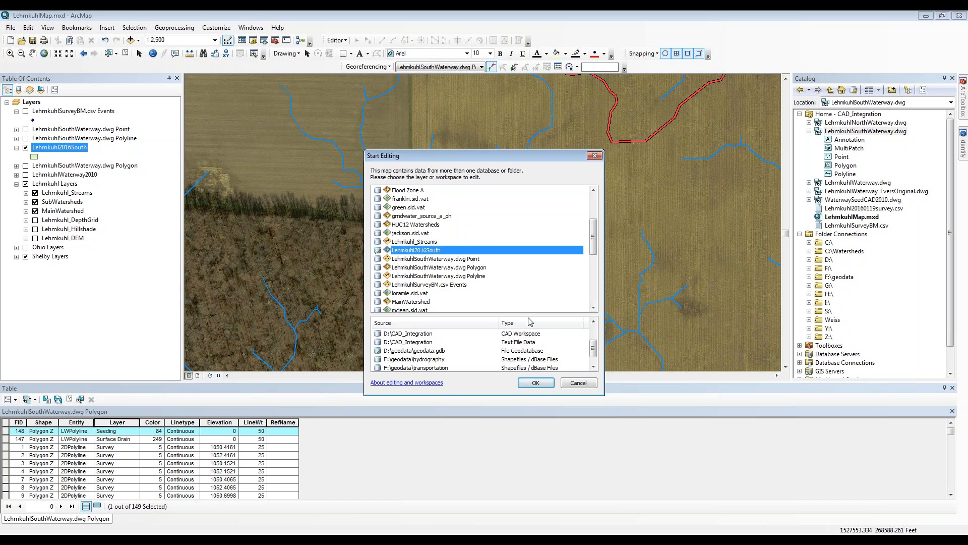
click(536, 383)
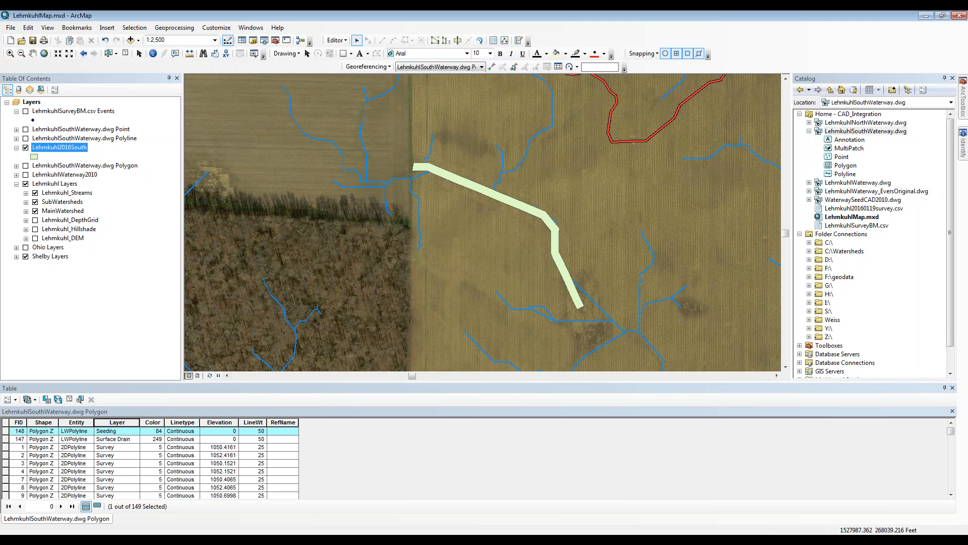
Select the south waterway polygon on the map and copy it
click(543, 222)
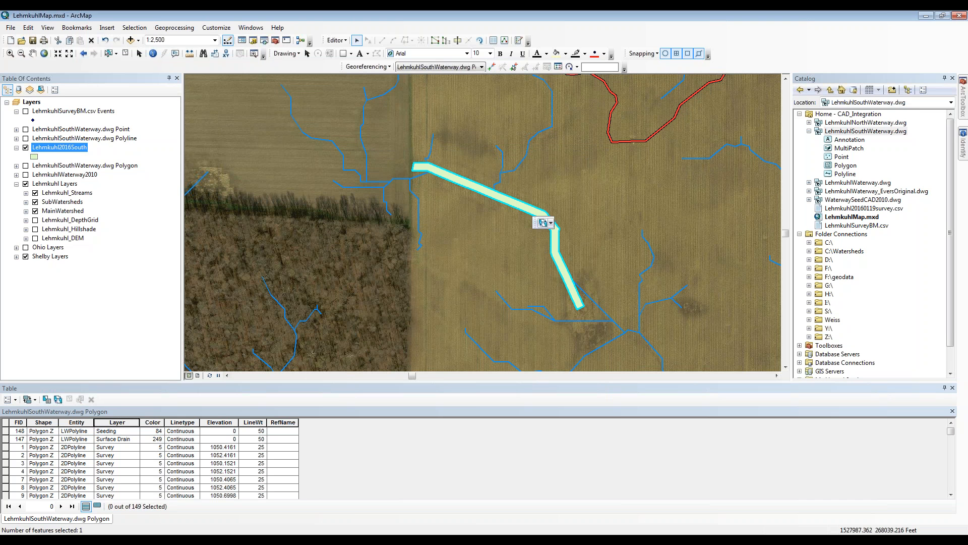
right_click(519, 203)
click(538, 208)
right_click(527, 209)
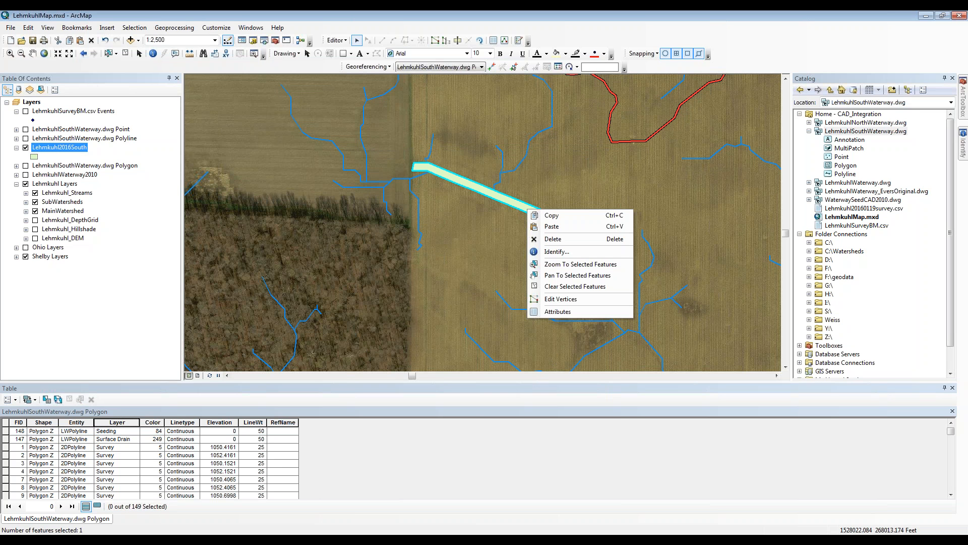
click(544, 226)
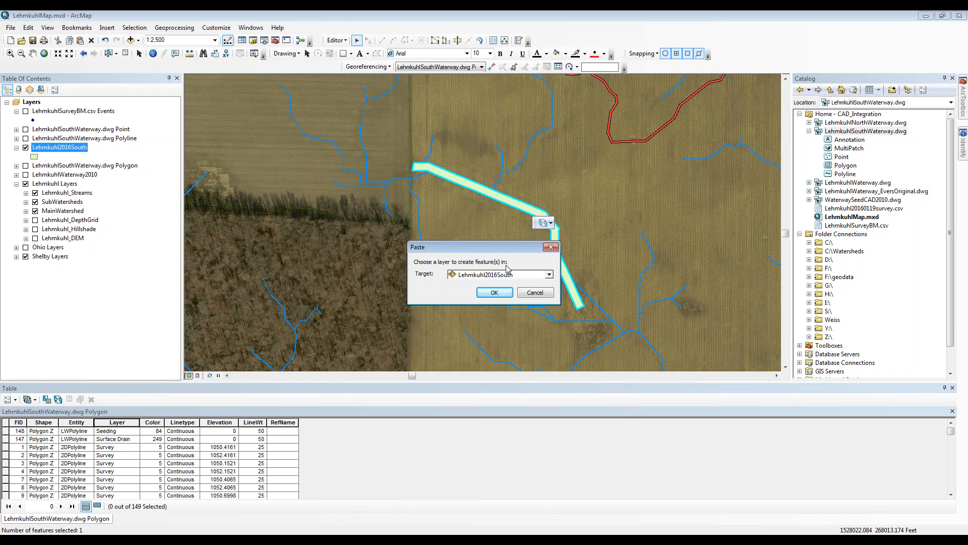
click(549, 275)
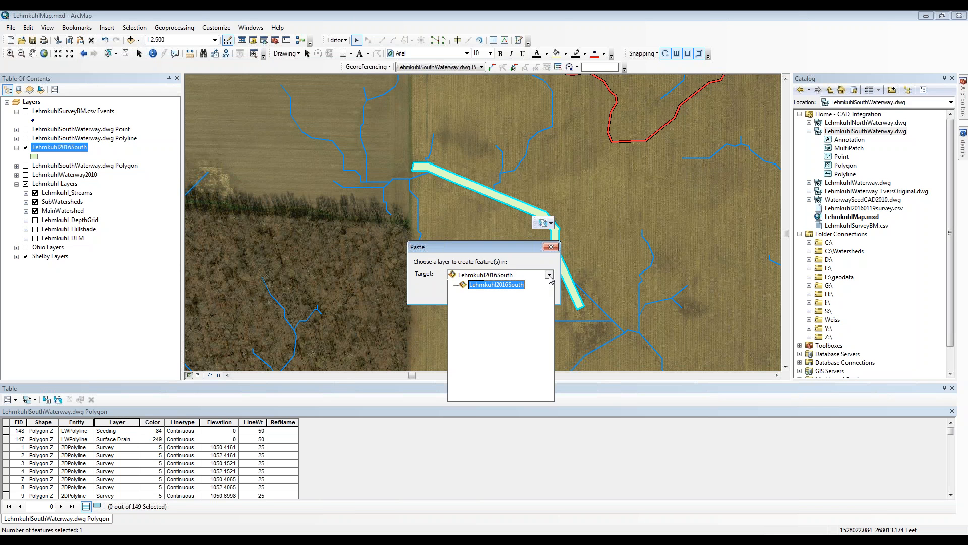
click(549, 277)
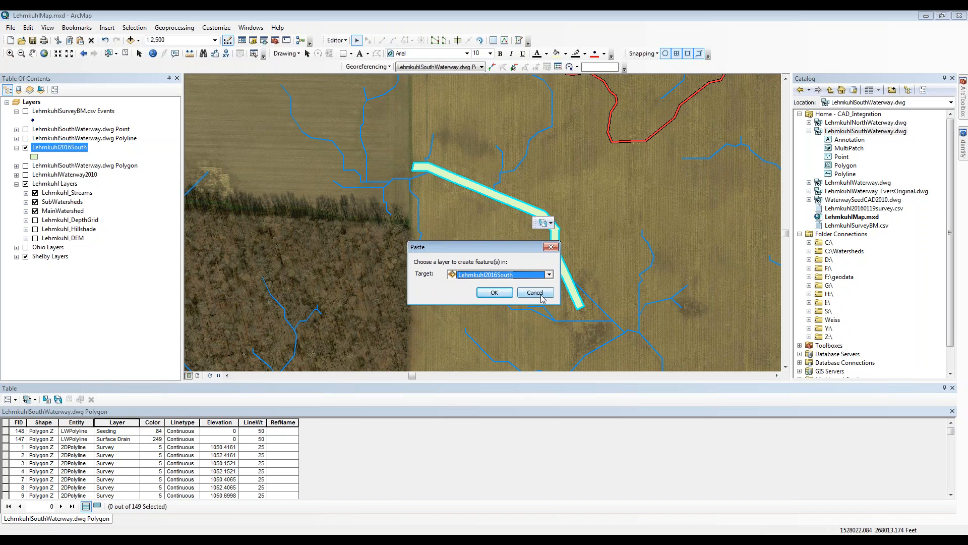
click(535, 292)
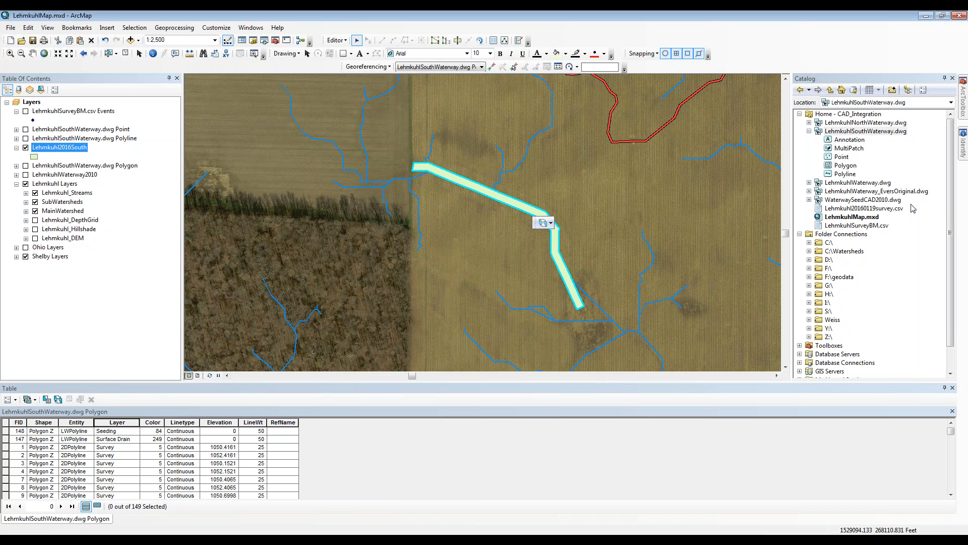
Add the grassedwaterways feature class from D:\geodata\geodata.gdb to the map
click(809, 259)
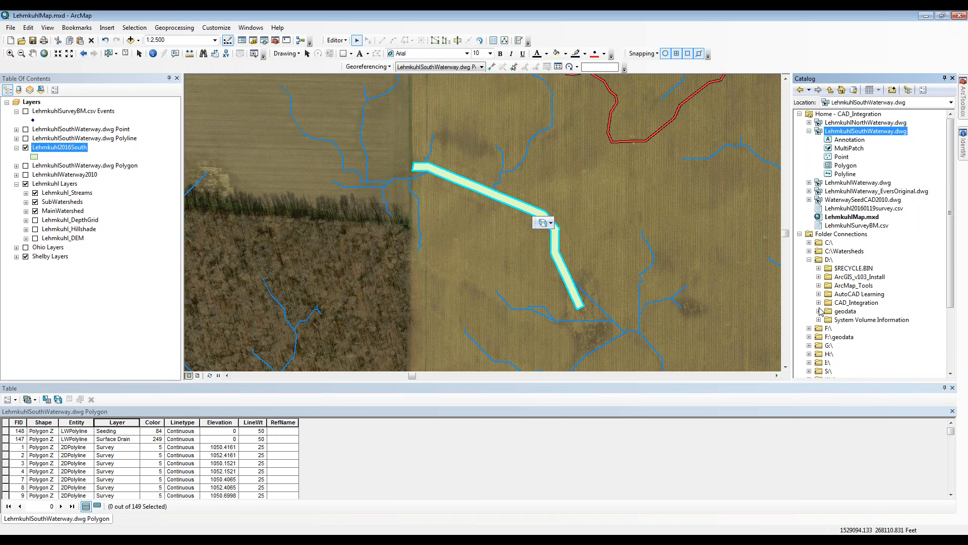
click(818, 311)
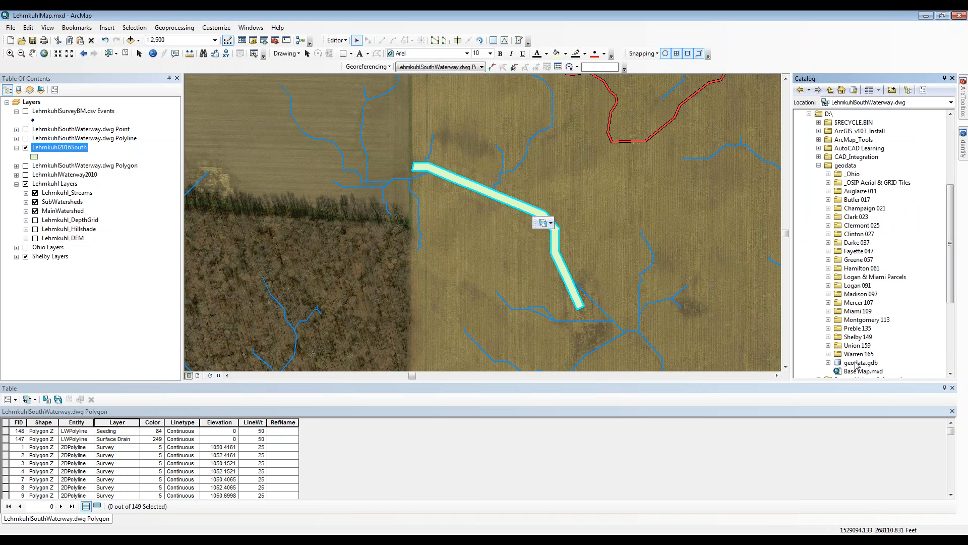
click(829, 362)
drag(872, 365, 685, 299)
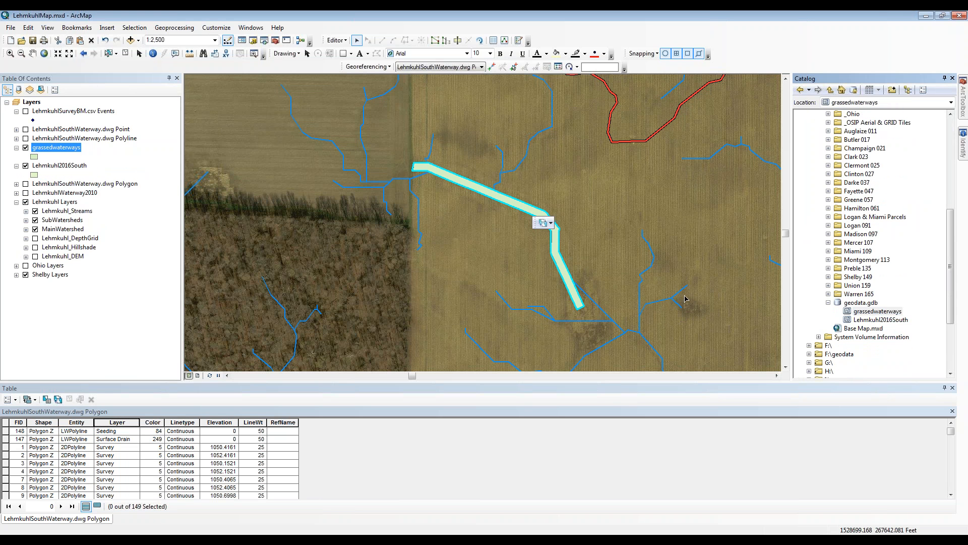
Paste the copied waterway polygon into the grassedwaterways layer and open that layer's attribute table
right_click(505, 200)
click(527, 216)
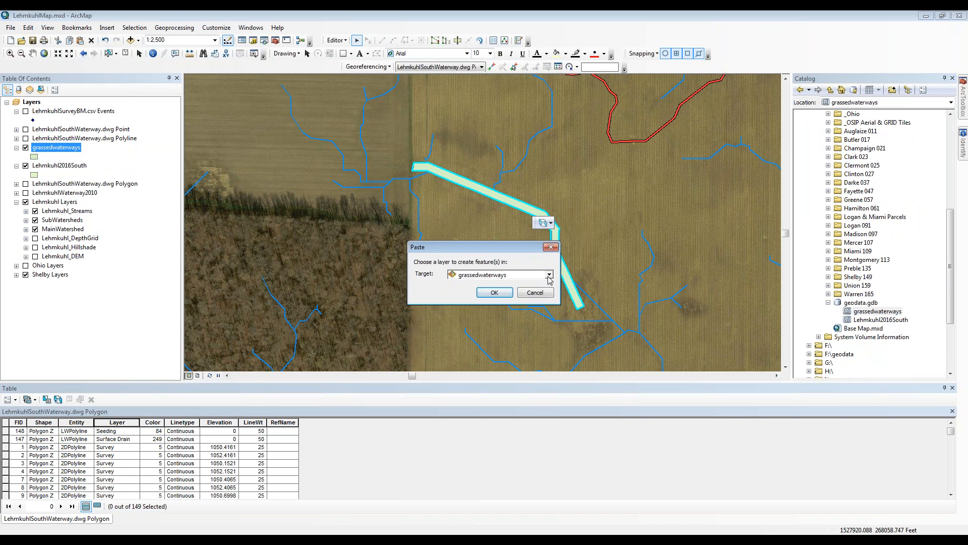
click(494, 293)
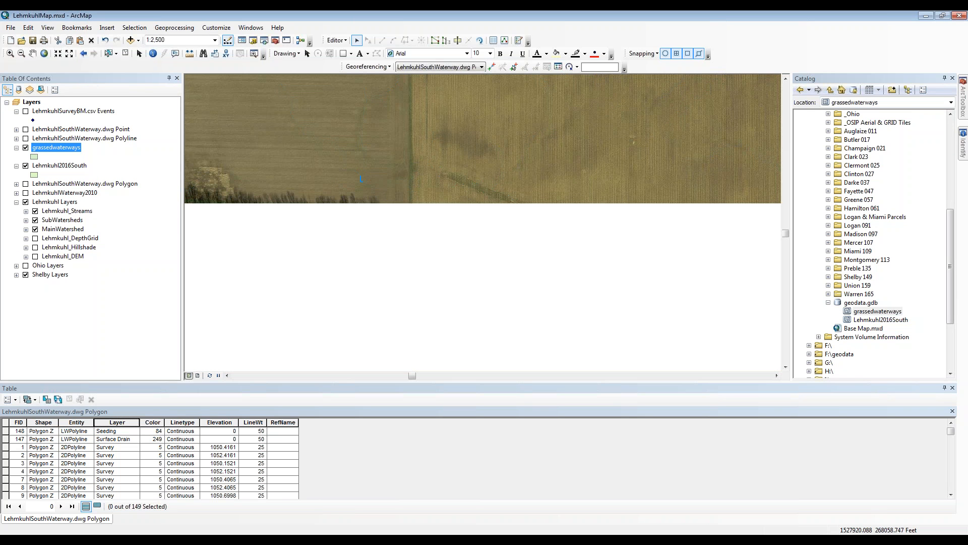
right_click(43, 151)
click(70, 178)
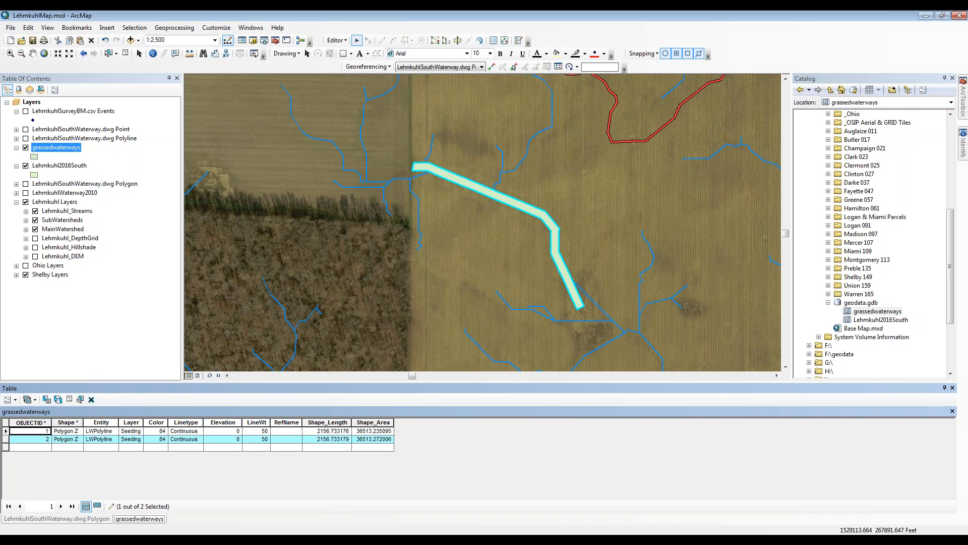
Add the Polygon layer of LehmkuhlNorthWaterway.dwg to the map and select its Seeding polygon in the attribute table
click(950, 114)
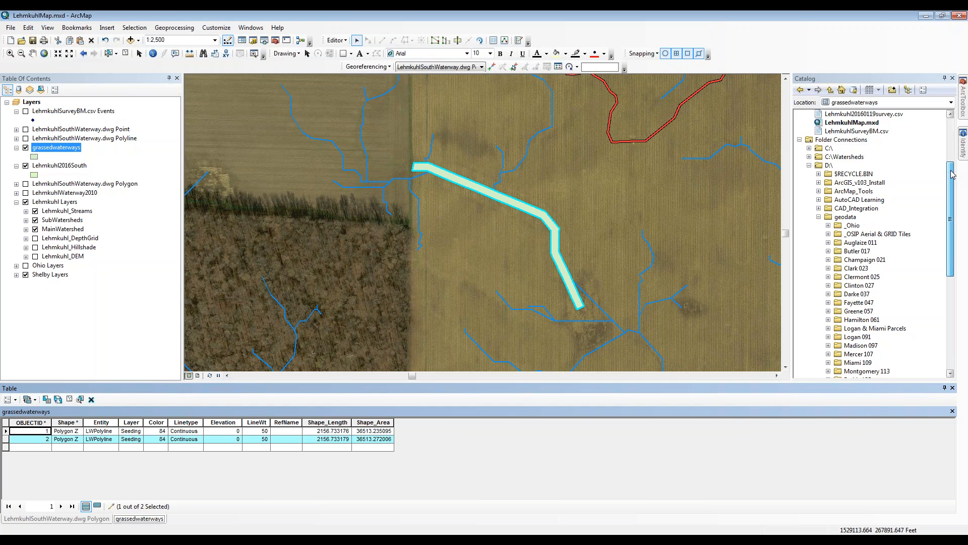
click(808, 122)
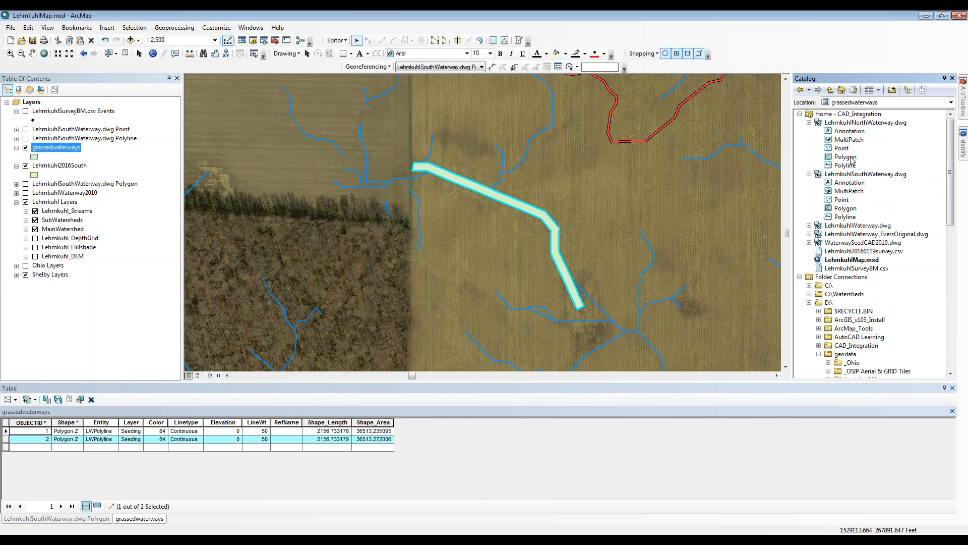
click(845, 157)
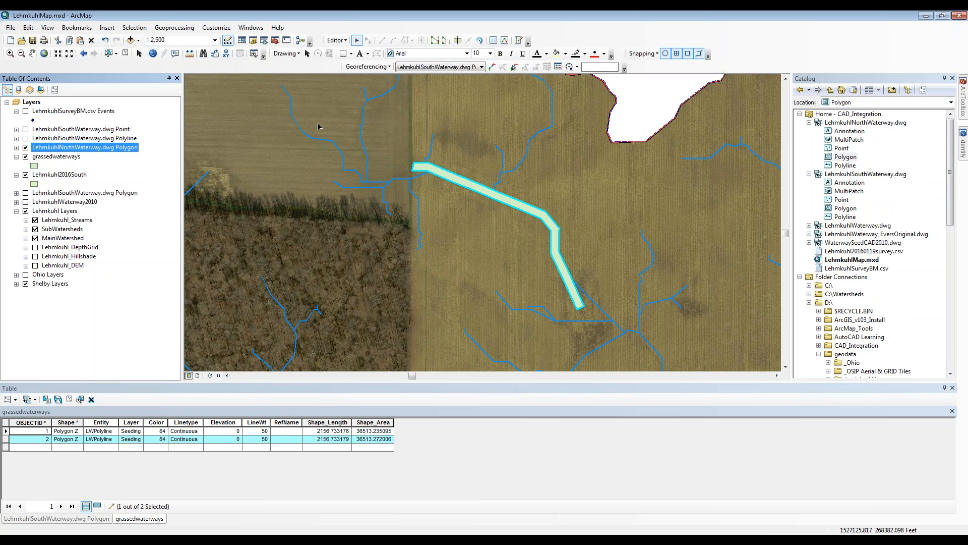
right_click(78, 150)
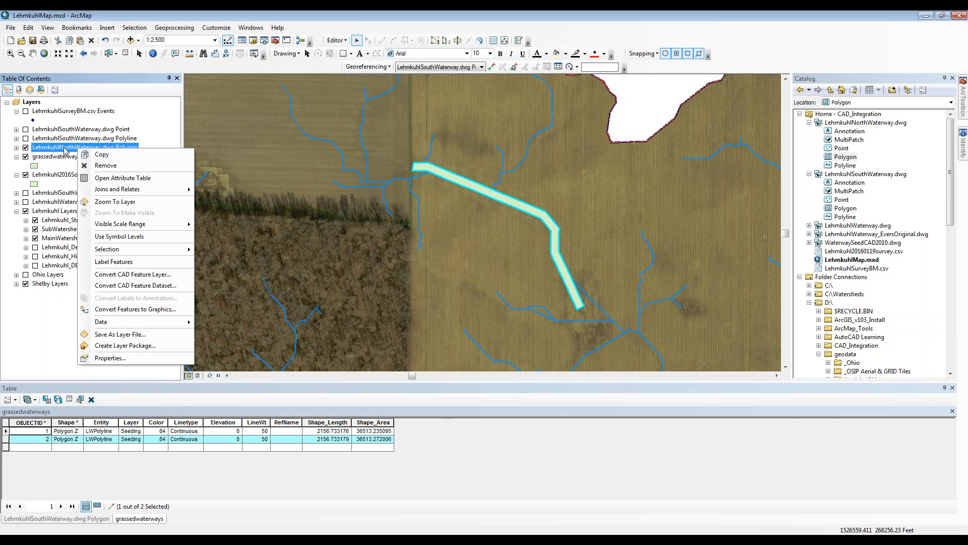
click(116, 180)
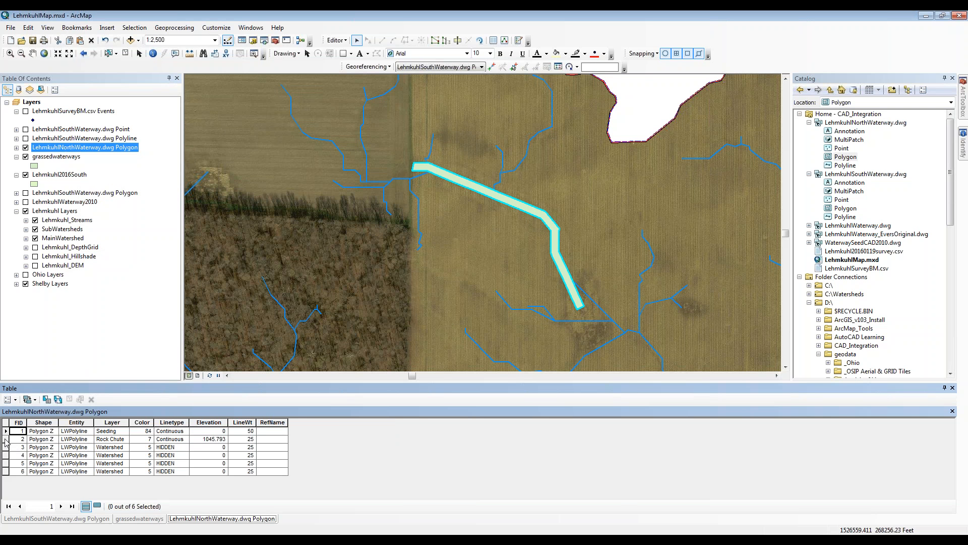
click(5, 431)
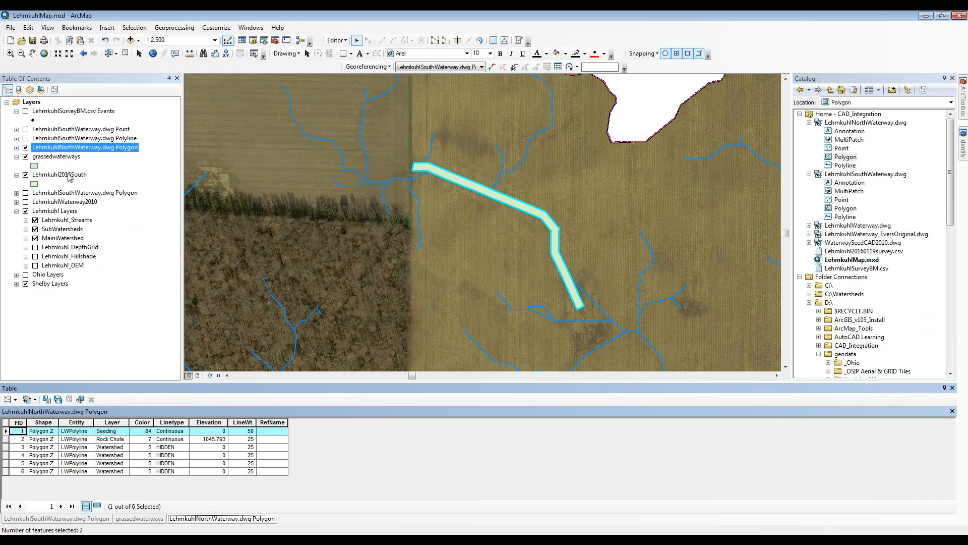
Convert the selected Seeding polygon of LehmkuhlNorthWaterway.dwg with Convert CAD Feature Layer to the feature class Lehmkuhl2016North in D:\geodata\geodata.gdb
right_click(97, 150)
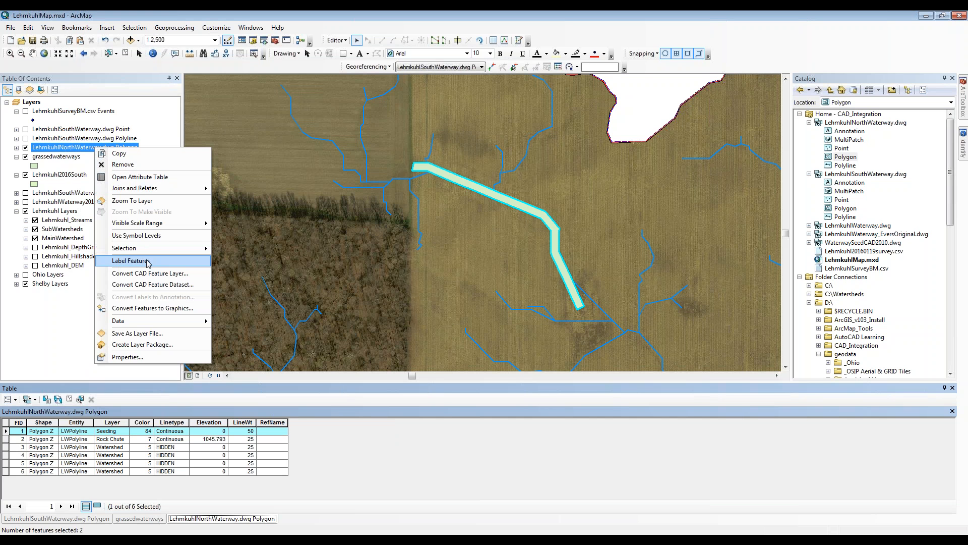
click(147, 275)
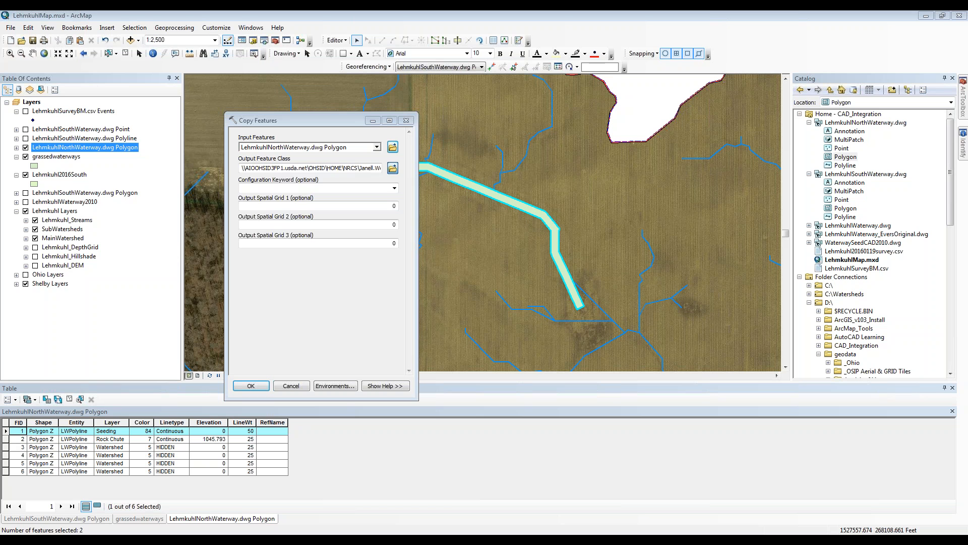
click(231, 216)
drag(298, 309, 279, 309)
text(Nort)
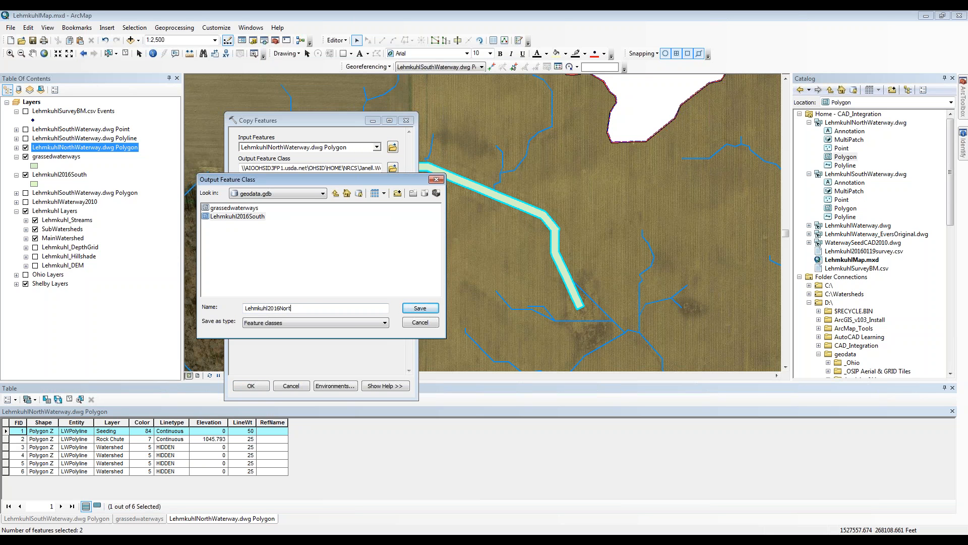
text(h)
click(420, 308)
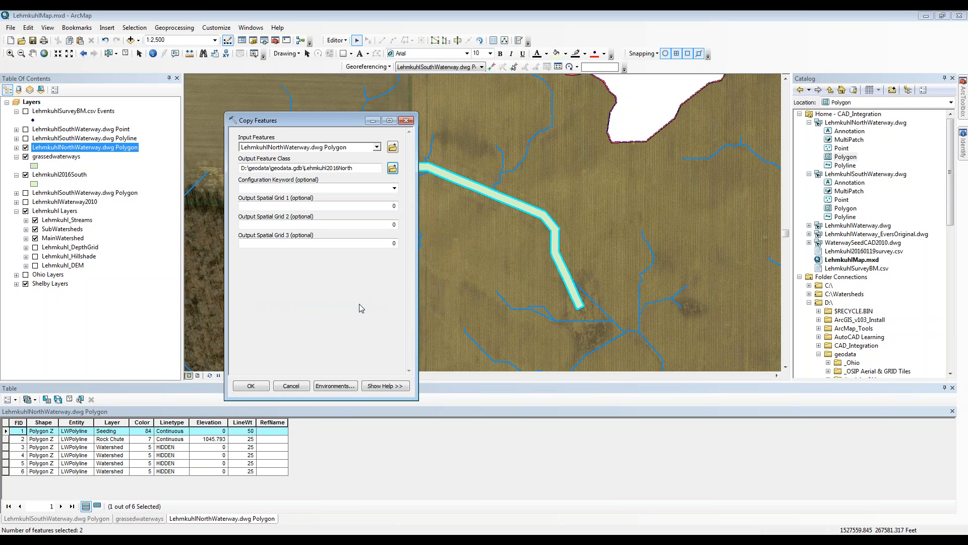
click(261, 386)
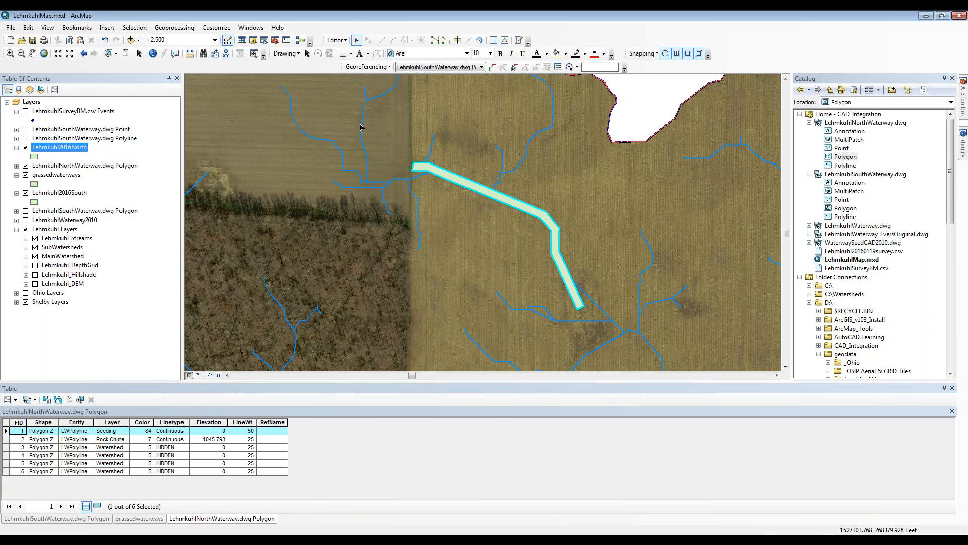
Examine the north waterway on the map and open the attribute table of Lehmkuhl2016North
scroll(555, 140, up, 4)
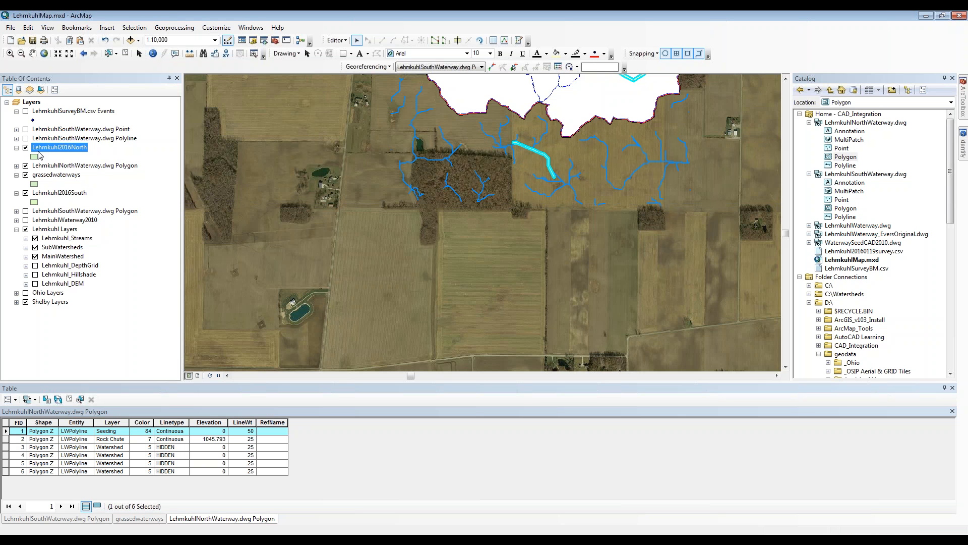
drag(273, 140, 200, 289)
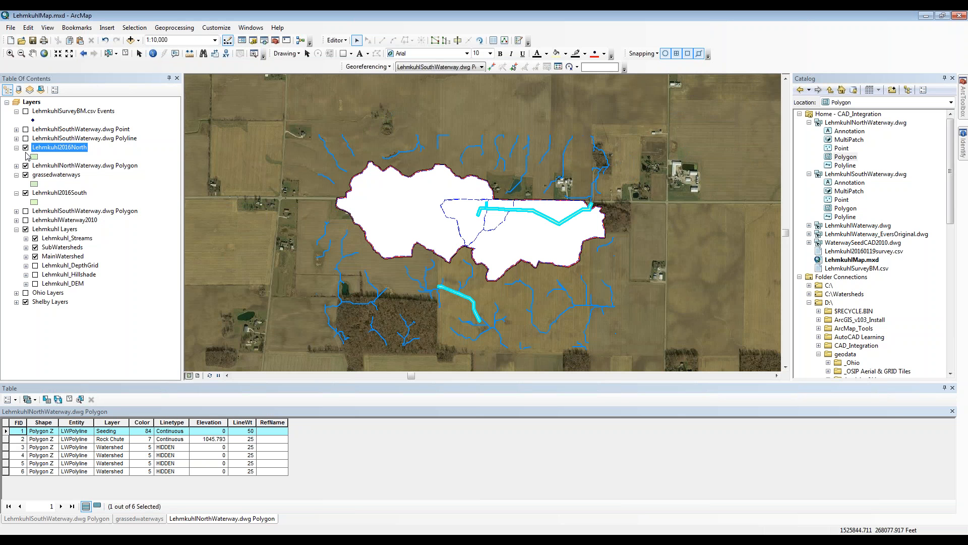
right_click(40, 147)
click(57, 177)
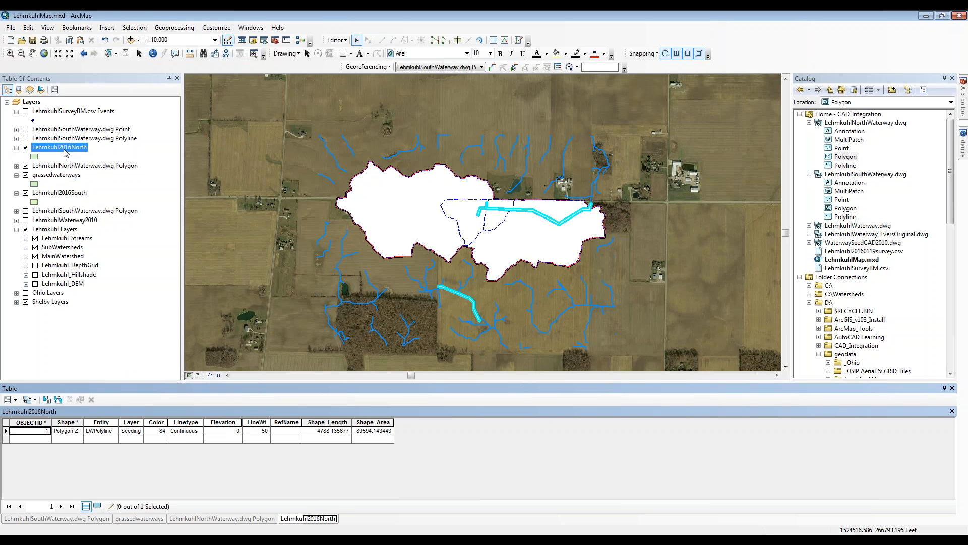
Stop the current edit session and save its edits
click(337, 40)
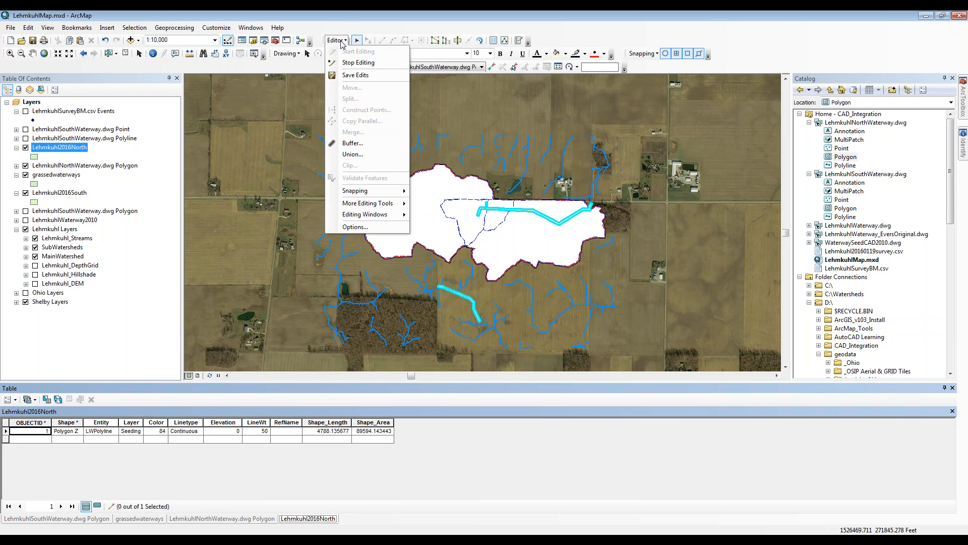
click(353, 64)
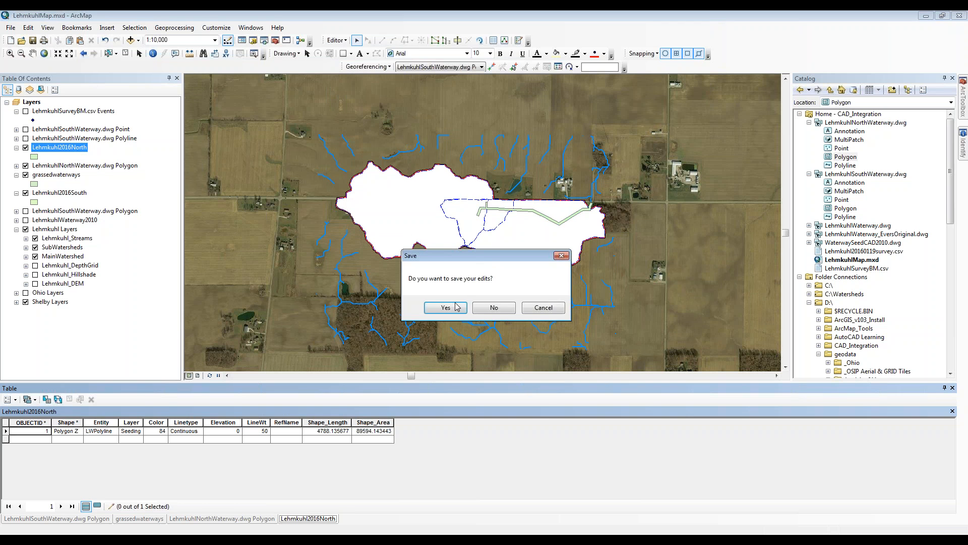
click(445, 308)
Start a new edit session on the Lehmkuhl2016North layer
click(337, 40)
click(356, 51)
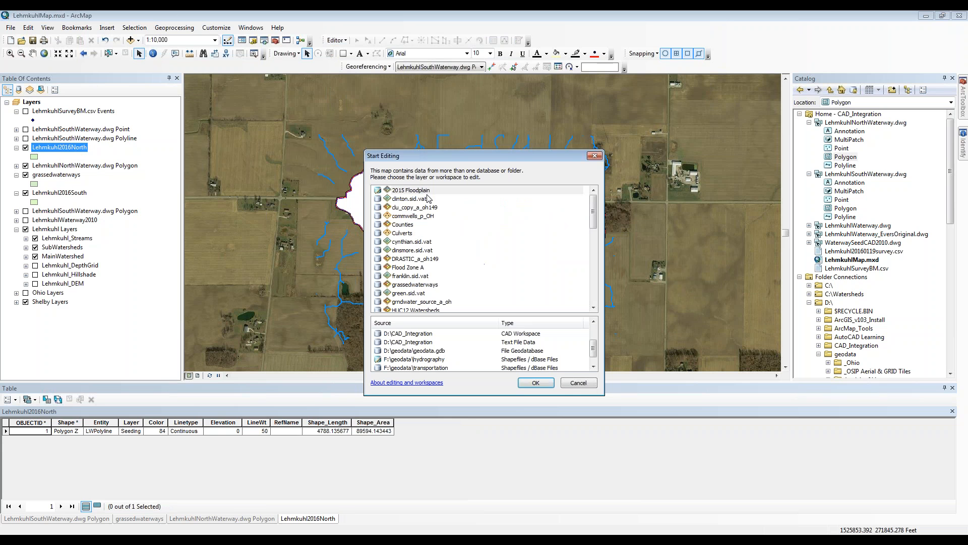
drag(439, 155, 440, 129)
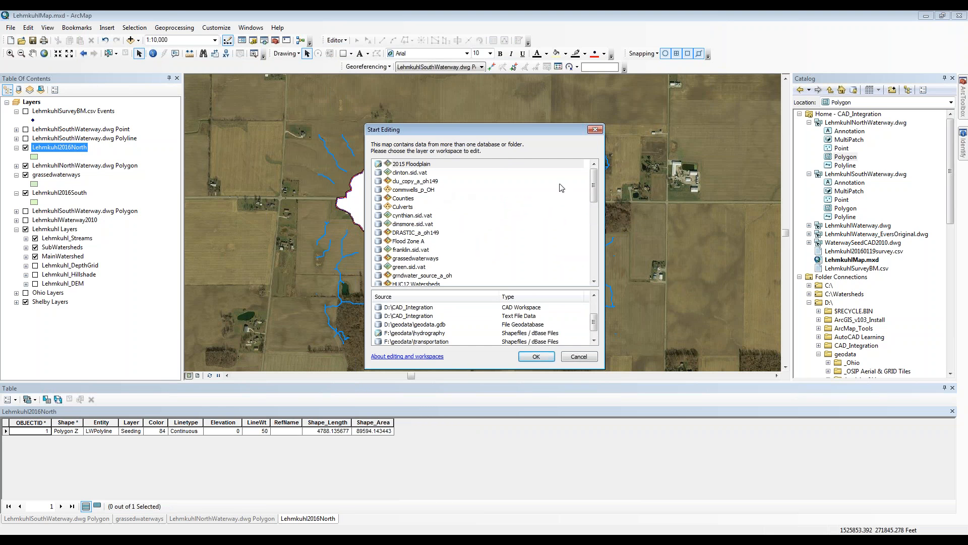
drag(595, 188, 594, 207)
click(434, 241)
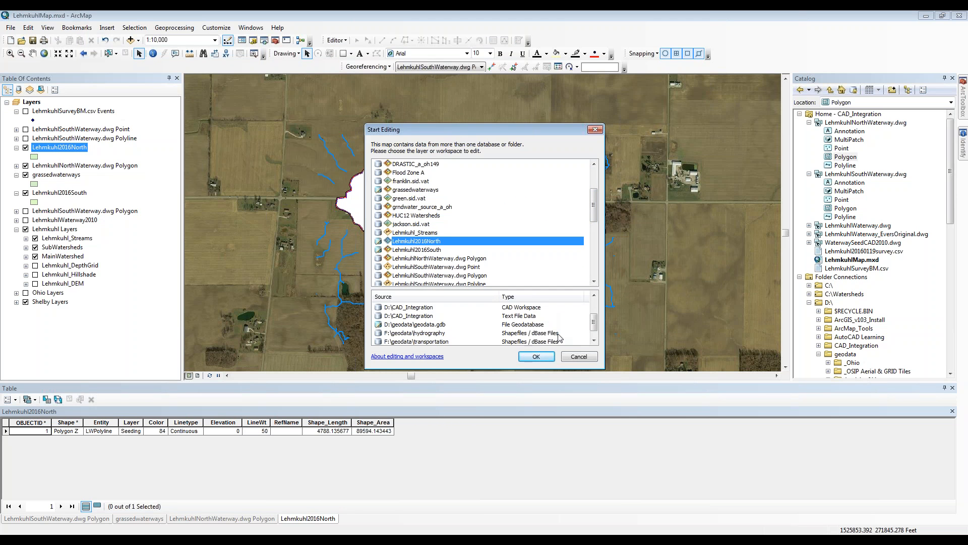
click(536, 356)
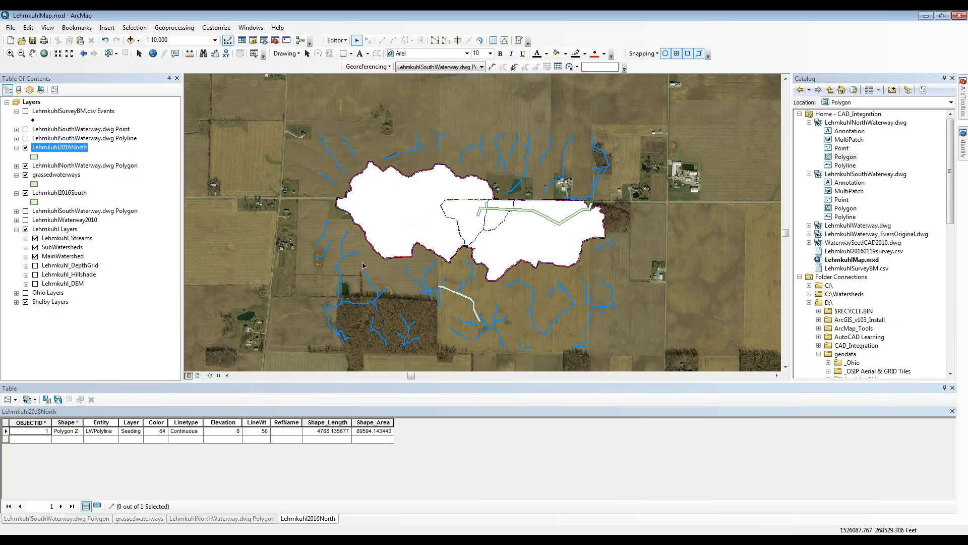
Copy the north waterway polygon from Lehmkuhl2016North and paste it into the grassedwaterways layer
click(555, 224)
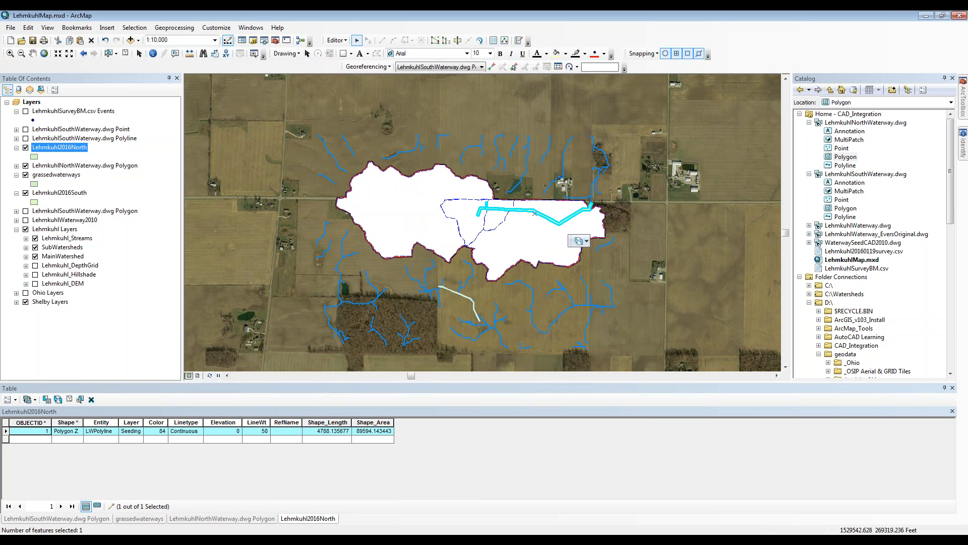
right_click(558, 223)
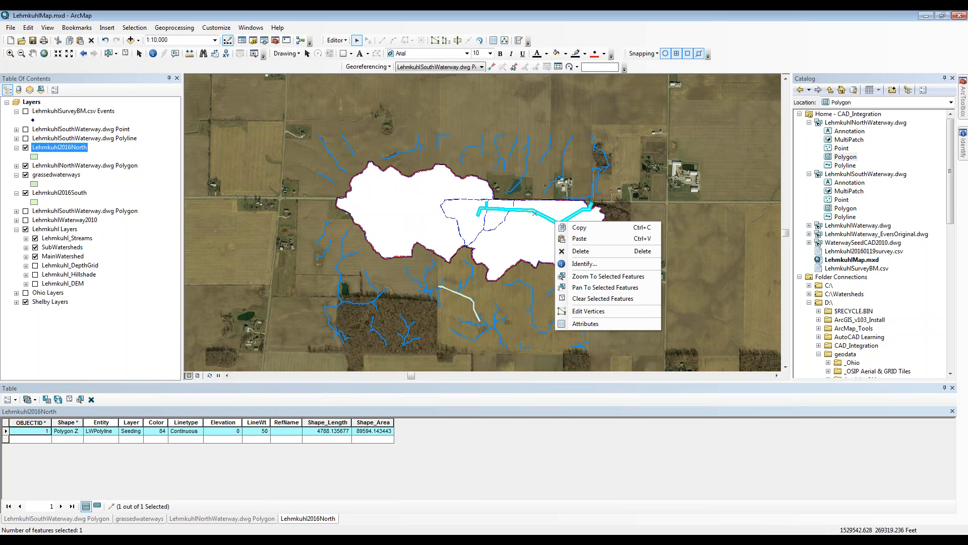
right_click(558, 224)
click(577, 242)
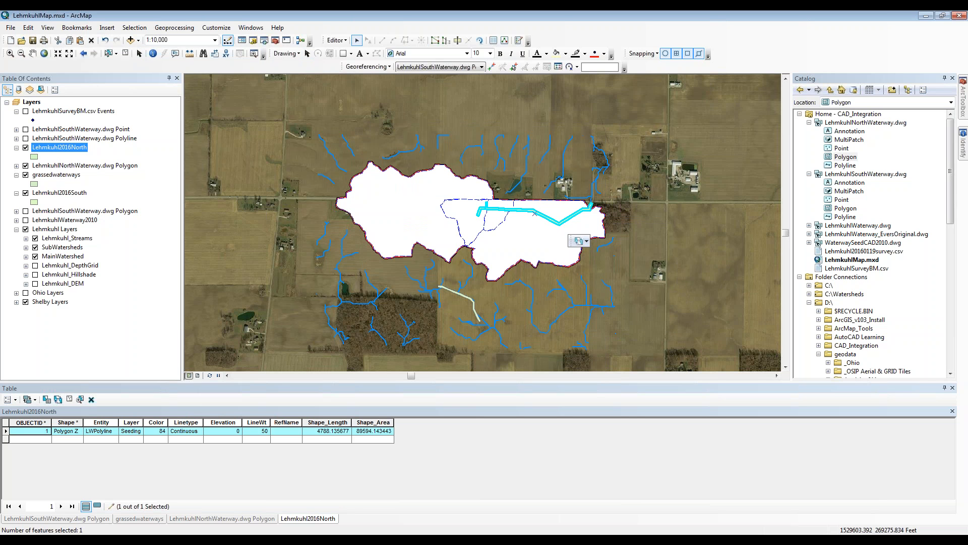
click(550, 275)
click(500, 293)
click(497, 294)
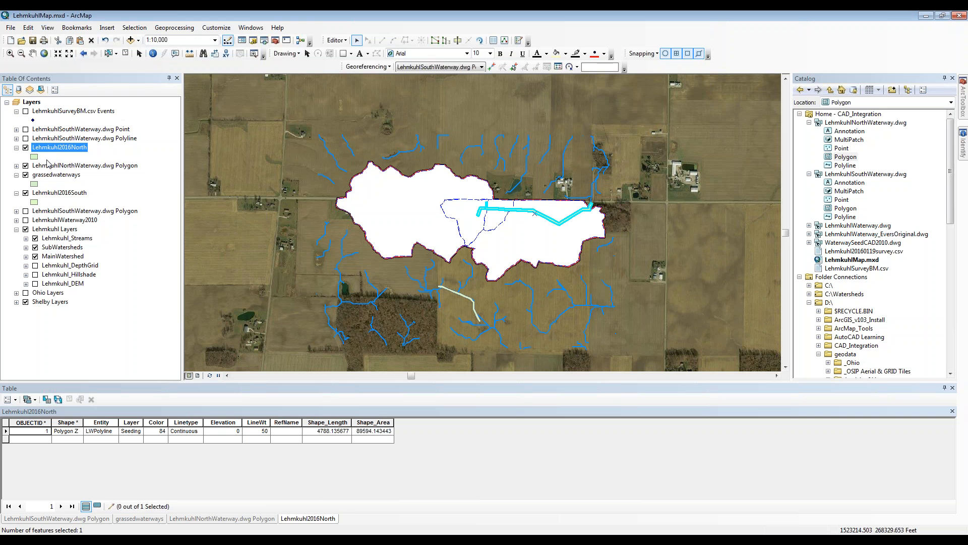
Select all three records in the grassedwaterways attribute table and hide the Lehmkuhl2016North, LehmkuhlNorthWaterway.dwg Polygon and Lehmkuhl2016South layers
click(140, 518)
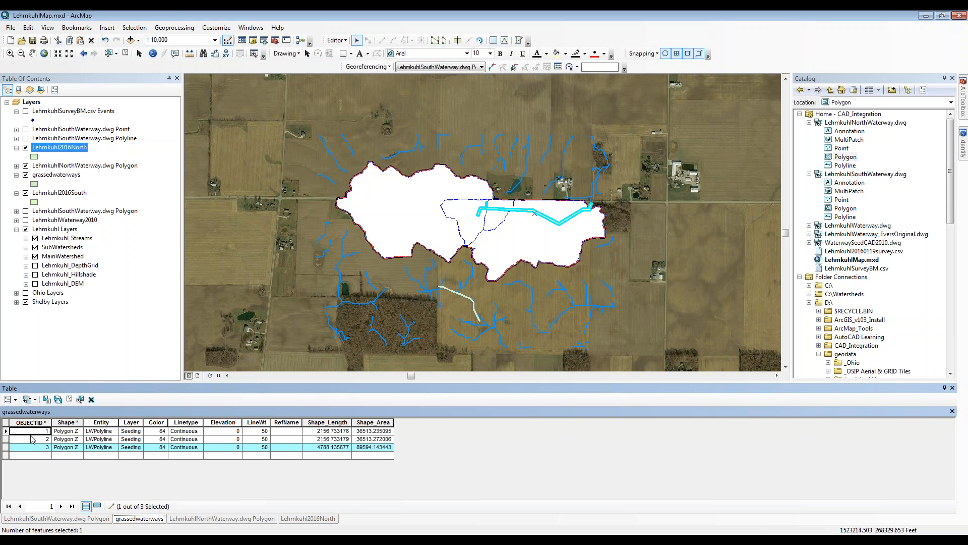
drag(5, 431, 6, 447)
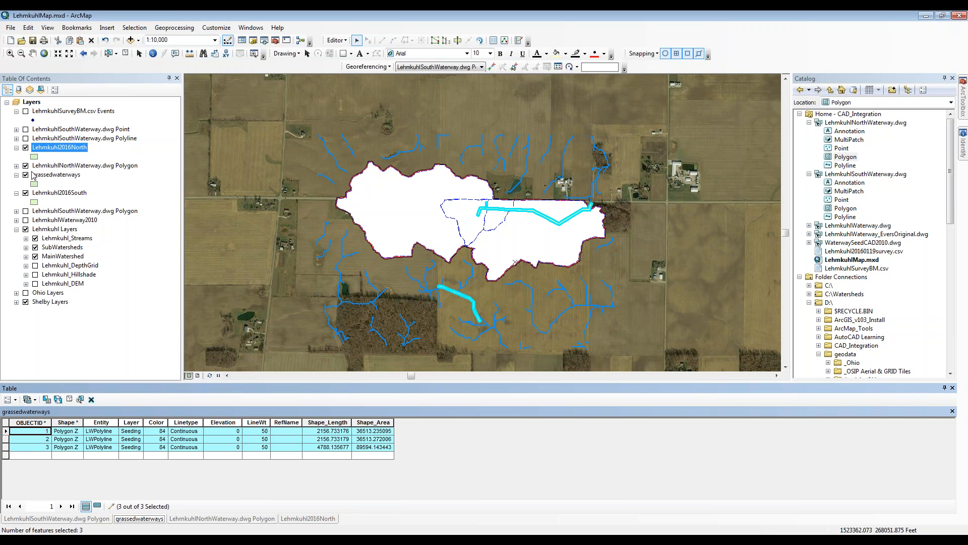
click(25, 147)
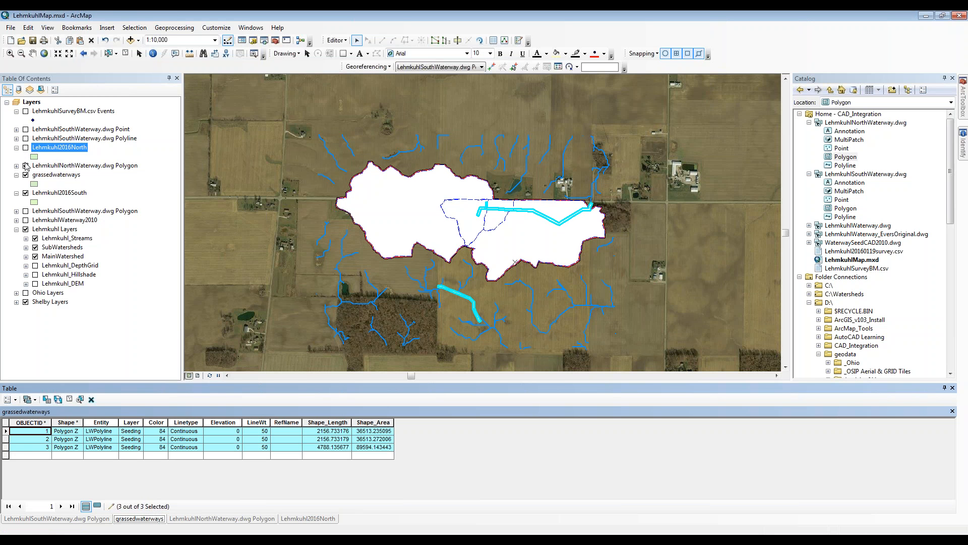
click(25, 193)
click(25, 193)
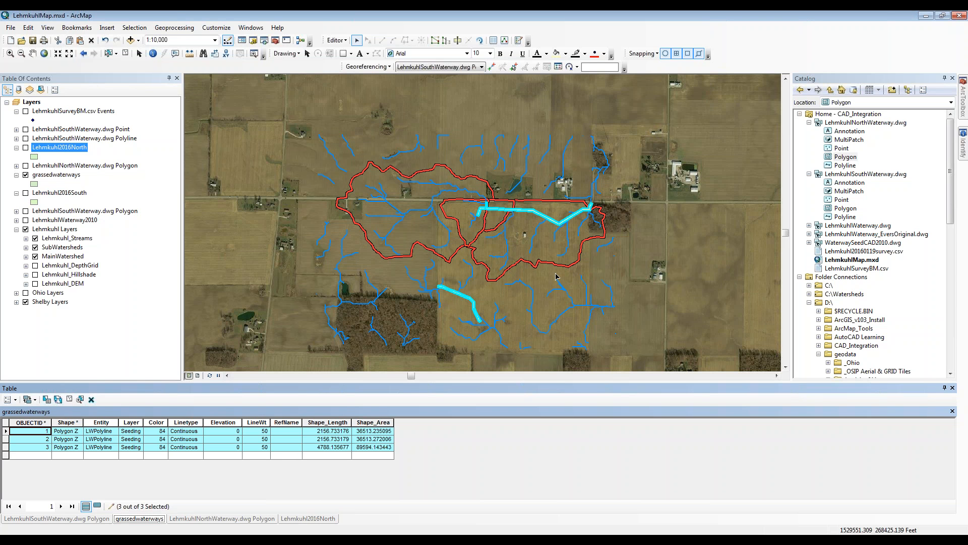